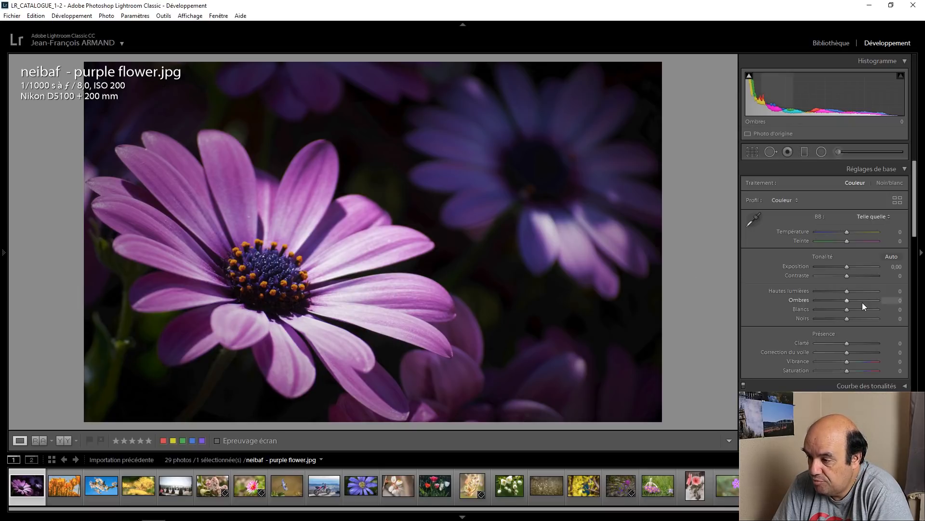
{"action": "mouse_move", "coordinate": [847, 303]}
{"action": "left_mouse_down"}
{"action": "mouse_move", "coordinate": [889, 297]}
{"action": "mouse_move", "coordinate": [849, 302]}
{"action": "left_mouse_up"}
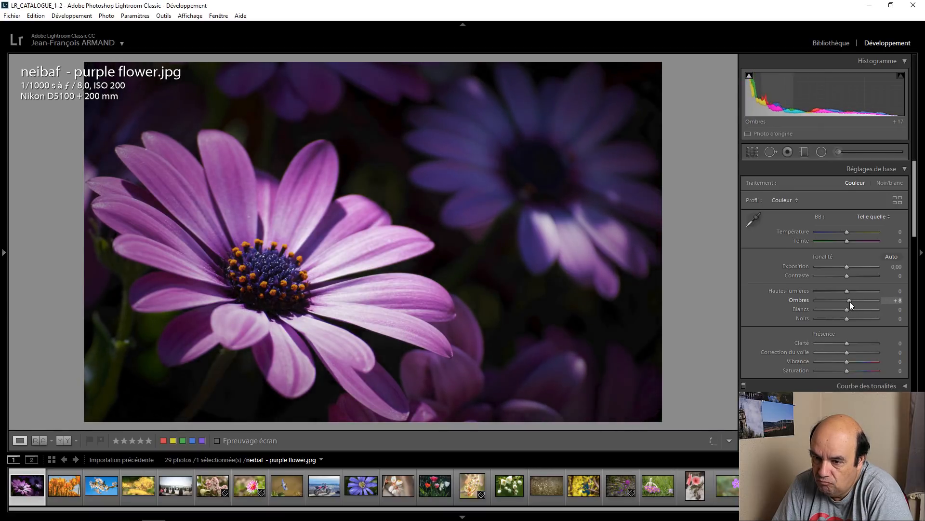
{"action": "left_click_drag", "start_coordinate": [846, 268], "coordinate": [848, 269]}
{"action": "key", "text": "Up"}
{"action": "key", "text": "Up"}
{"action": "key", "text": "Up"}
{"action": "key", "text": "Up"}
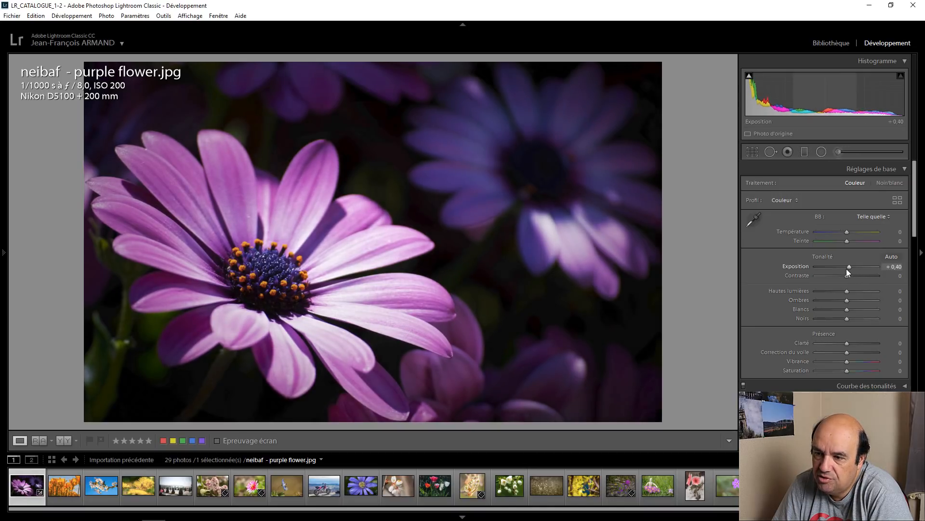
{"action": "key", "text": "Up"}
{"action": "key", "text": "Up"}
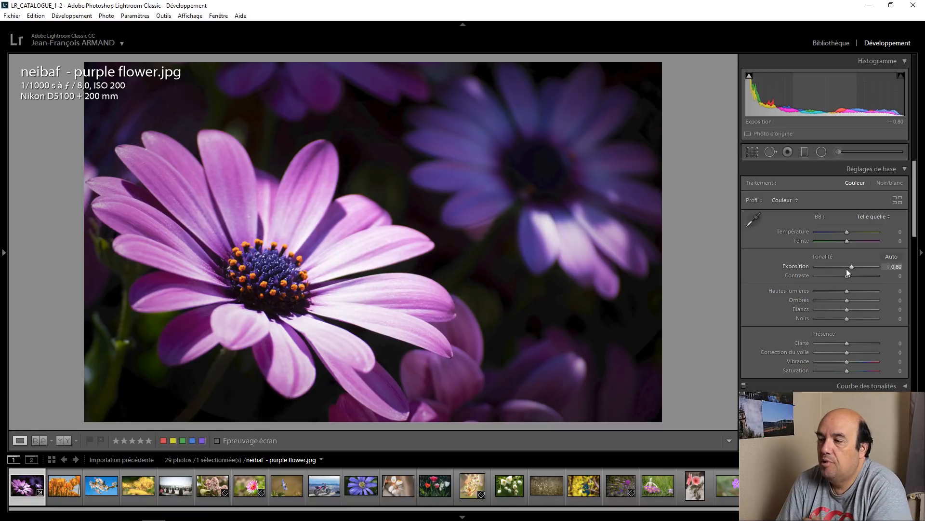
{"action": "double_click", "coordinate": [800, 267]}
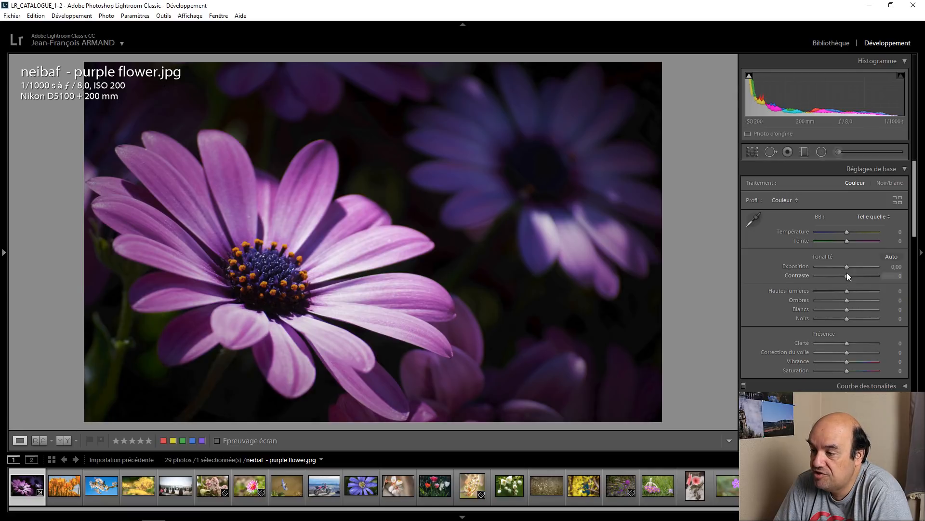
Step: Set the exposure of the purple flower photo to +0.70
{"action": "key", "text": "Up"}
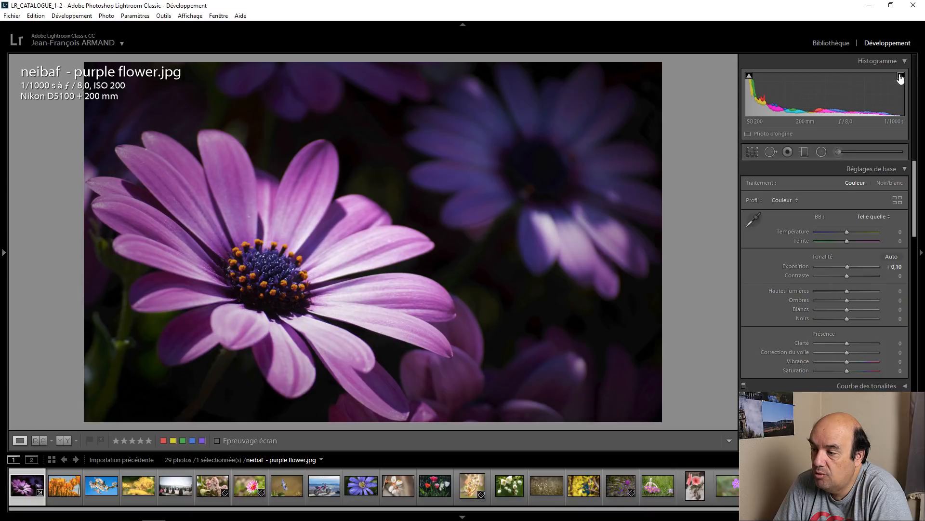
{"action": "key", "text": "shift+Up"}
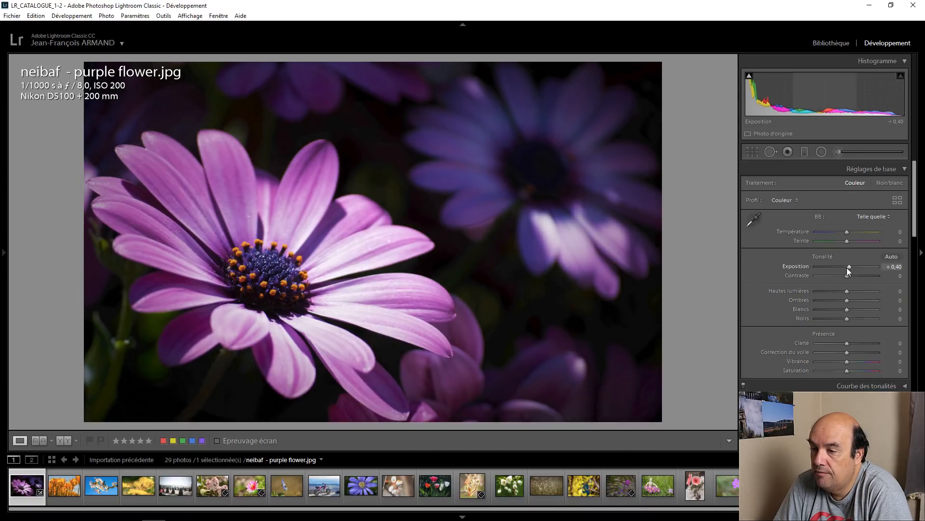
{"action": "key", "text": "Up"}
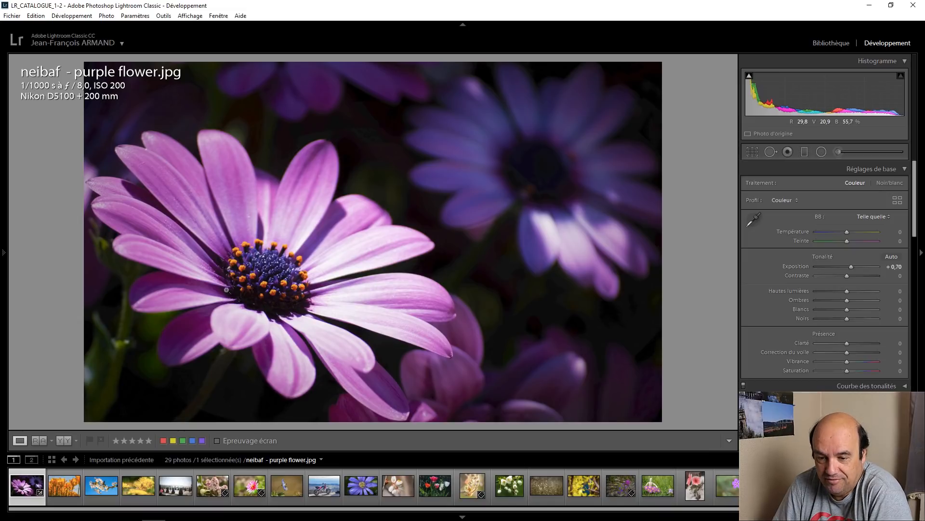
Step: Open the orange tulips photo and set the HSL saturation to +20 for blue and +35 for both yellow and green
{"action": "left_click", "coordinate": [65, 484]}
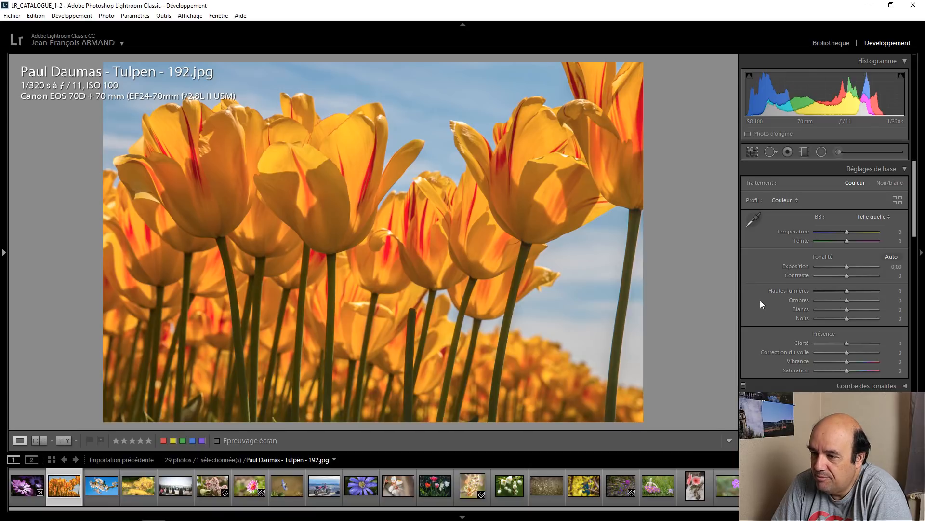
{"action": "scroll", "coordinate": [761, 300], "scroll_direction": "down", "scroll_amount": 3}
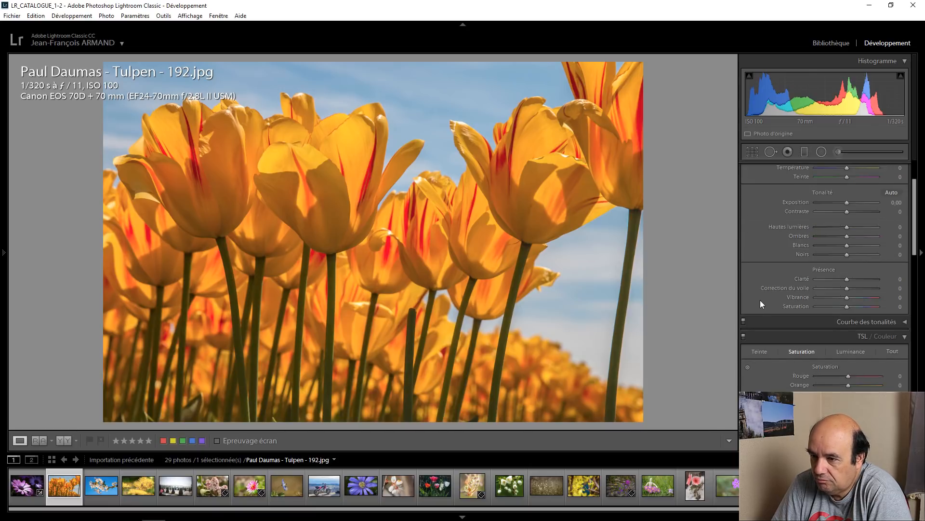
{"action": "scroll", "coordinate": [759, 300], "scroll_direction": "down", "scroll_amount": 6}
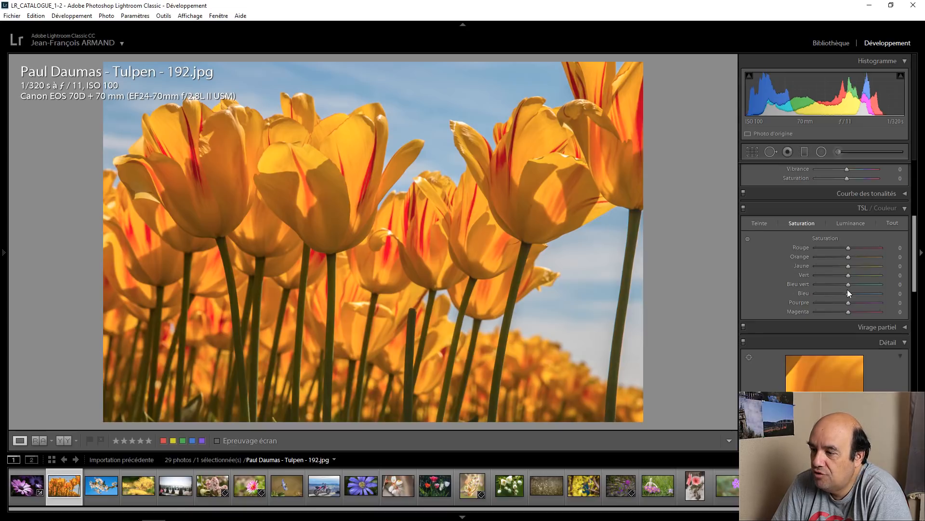
{"action": "scroll", "coordinate": [849, 292], "scroll_direction": "up", "scroll_amount": 4}
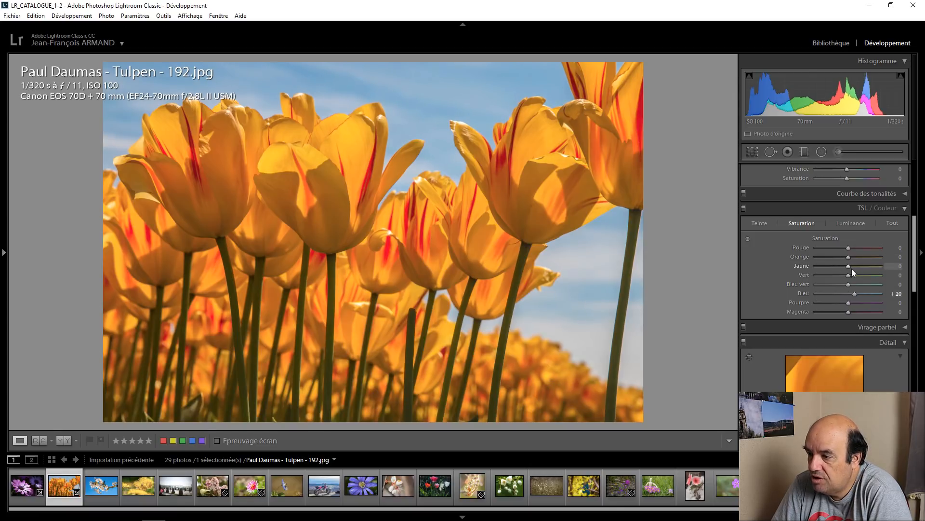
{"action": "scroll", "coordinate": [849, 269], "scroll_direction": "up", "scroll_amount": 2}
{"action": "scroll", "coordinate": [849, 270], "scroll_direction": "up", "scroll_amount": 2}
{"action": "scroll", "coordinate": [849, 279], "scroll_direction": "up", "scroll_amount": 4}
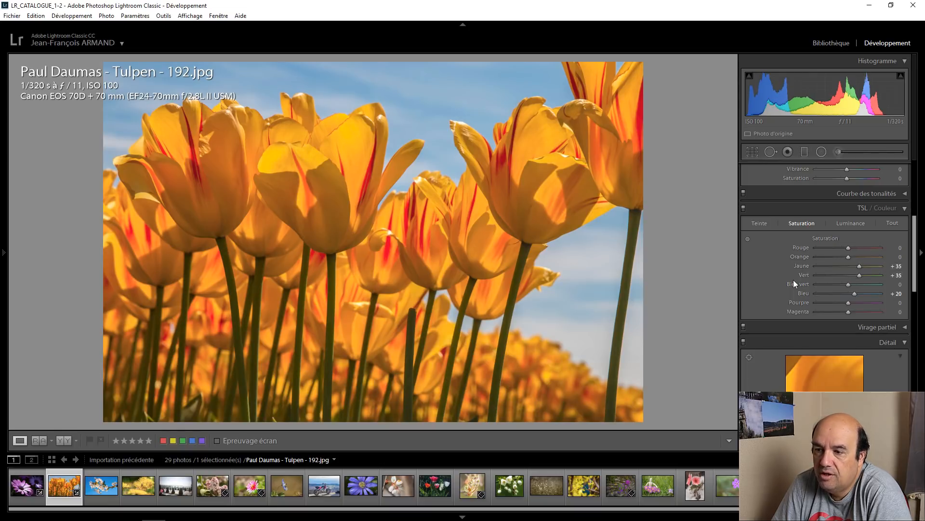
Step: Set the tulips photo's dehaze (Correction du voile) to +35 and its exposure to +0.40
{"action": "scroll", "coordinate": [790, 279], "scroll_direction": "up", "scroll_amount": 4}
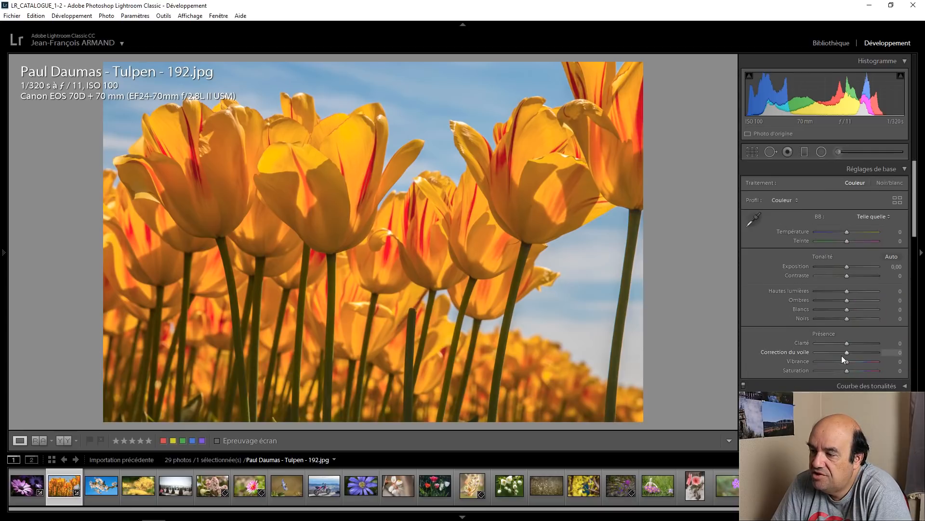
{"action": "scroll", "coordinate": [850, 355], "scroll_direction": "up", "scroll_amount": 4}
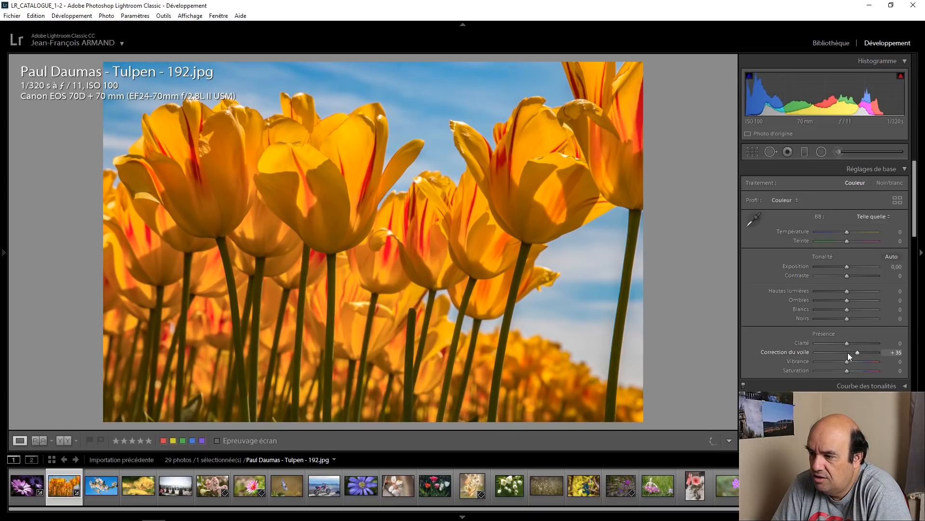
{"action": "scroll", "coordinate": [848, 271], "scroll_direction": "up", "scroll_amount": 2}
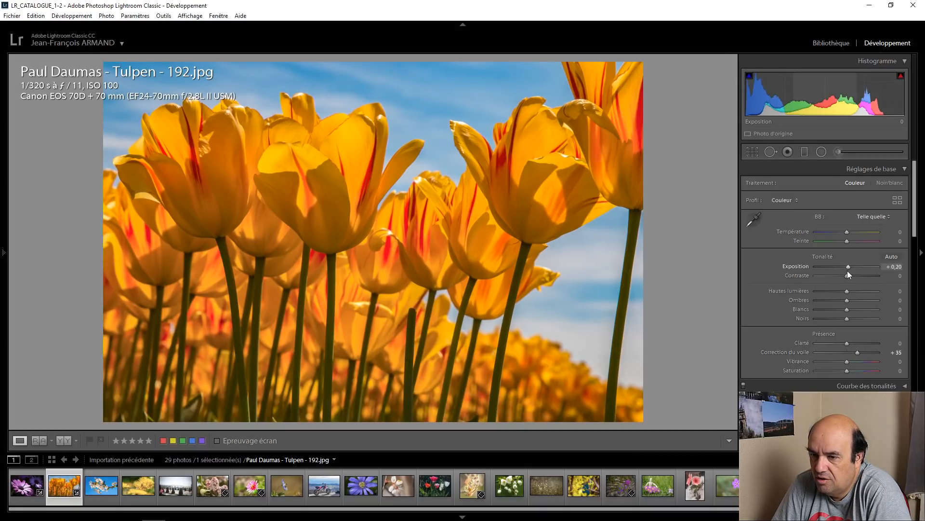
{"action": "scroll", "coordinate": [847, 271], "scroll_direction": "up", "scroll_amount": 2}
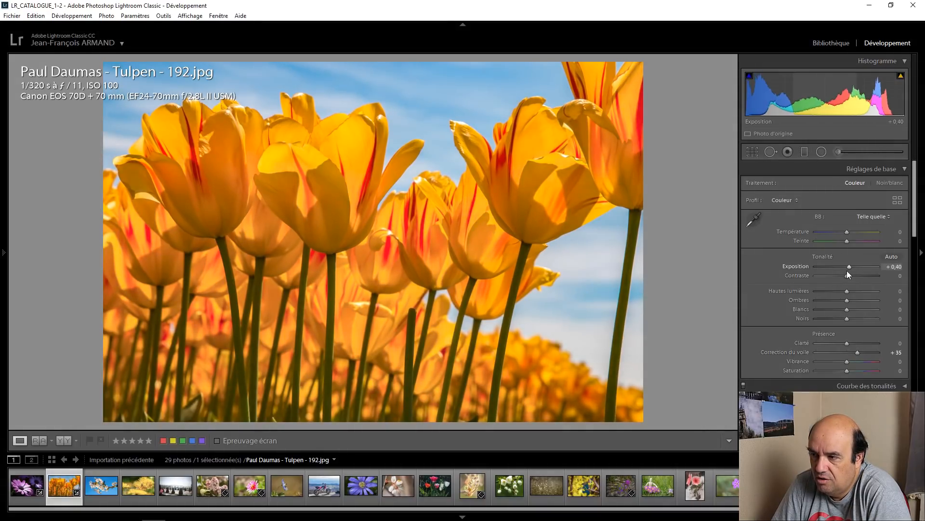
{"action": "mouse_move", "coordinate": [900, 76]}
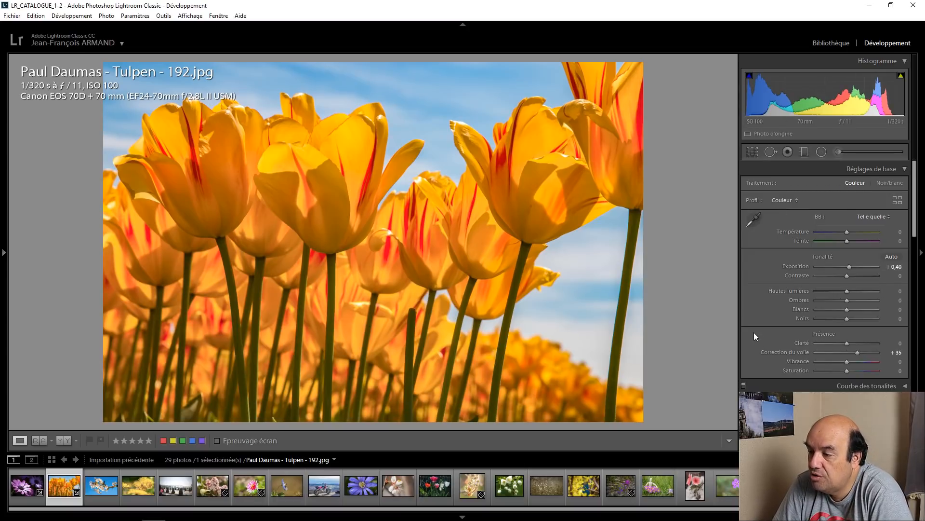
Step: Set the HSL luminance of the blue tones in the tulips photo to -6
{"action": "scroll", "coordinate": [754, 332], "scroll_direction": "down", "scroll_amount": 5}
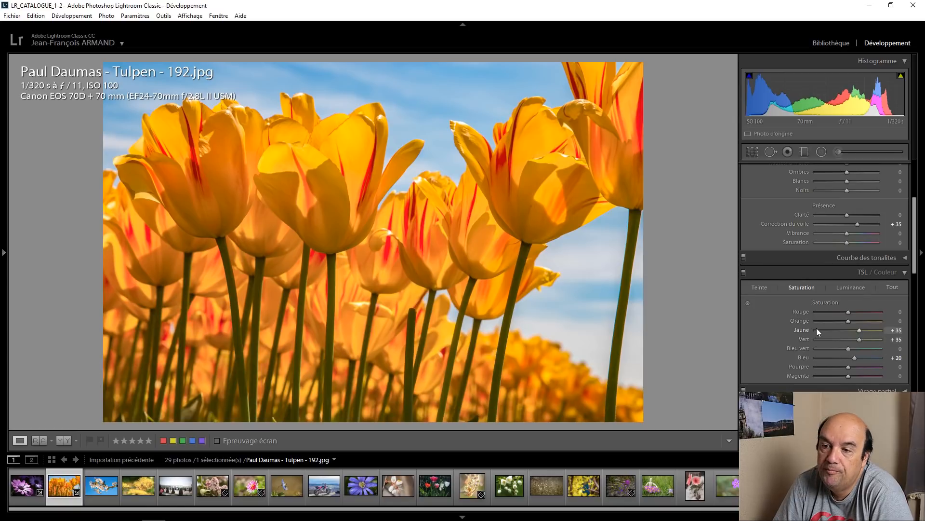
{"action": "left_click", "coordinate": [851, 288]}
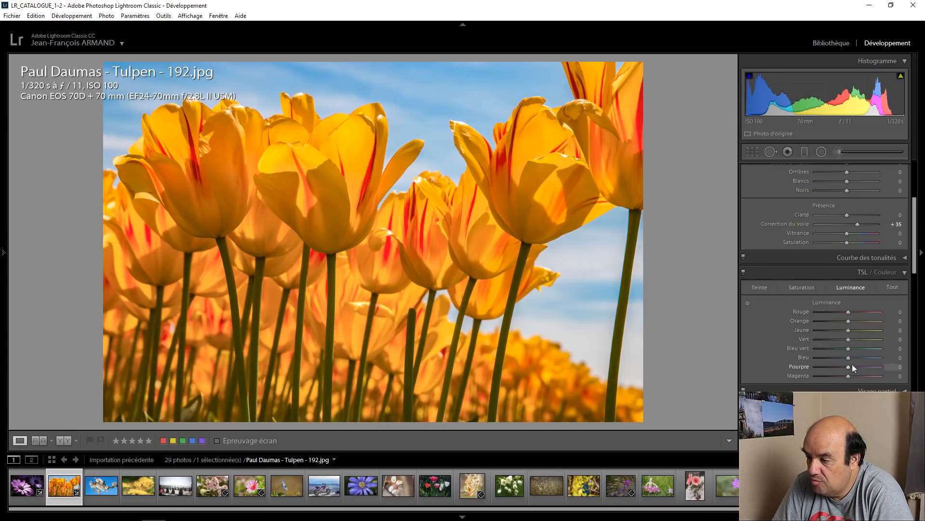
{"action": "mouse_move", "coordinate": [849, 357]}
{"action": "left_mouse_down"}
{"action": "mouse_move", "coordinate": [839, 358]}
{"action": "mouse_move", "coordinate": [847, 358]}
{"action": "left_mouse_up"}
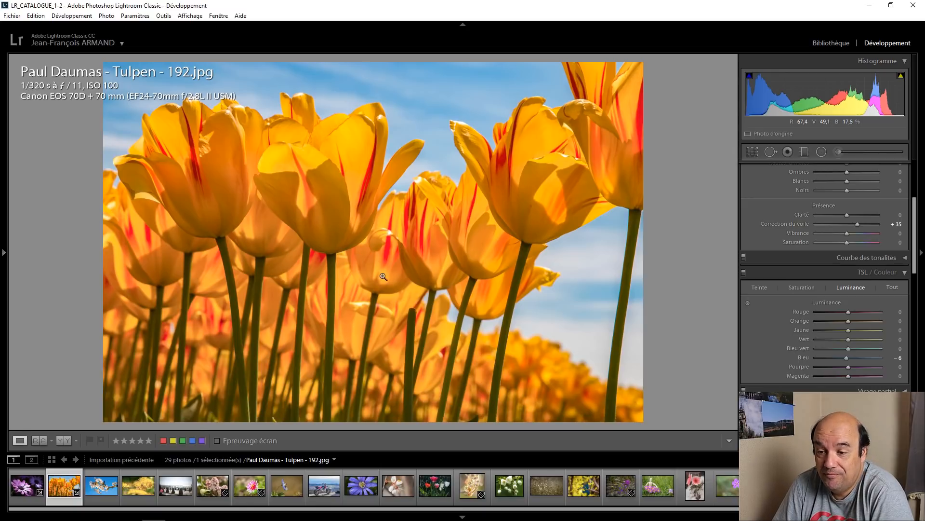
Step: Open the white cherry blossom photo and check its histogram for highlight clipping
{"action": "left_click", "coordinate": [105, 473]}
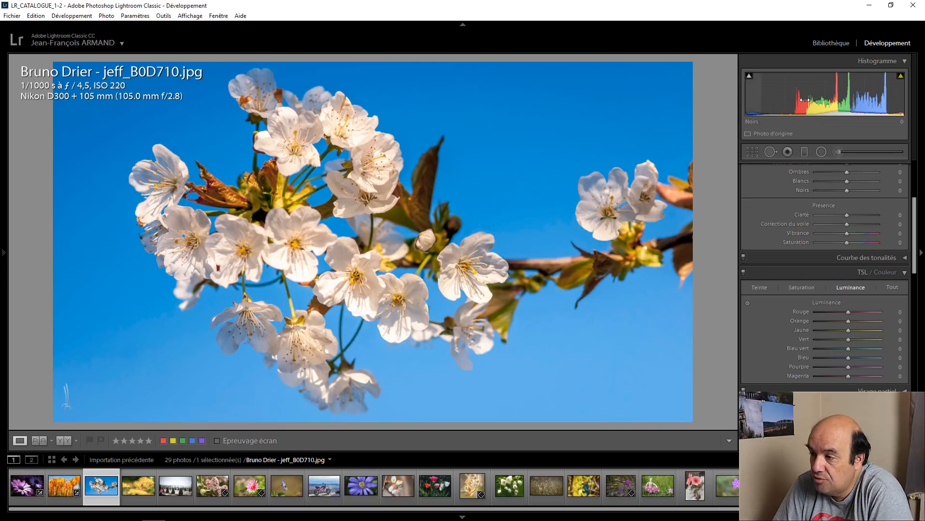
{"action": "mouse_move", "coordinate": [901, 78]}
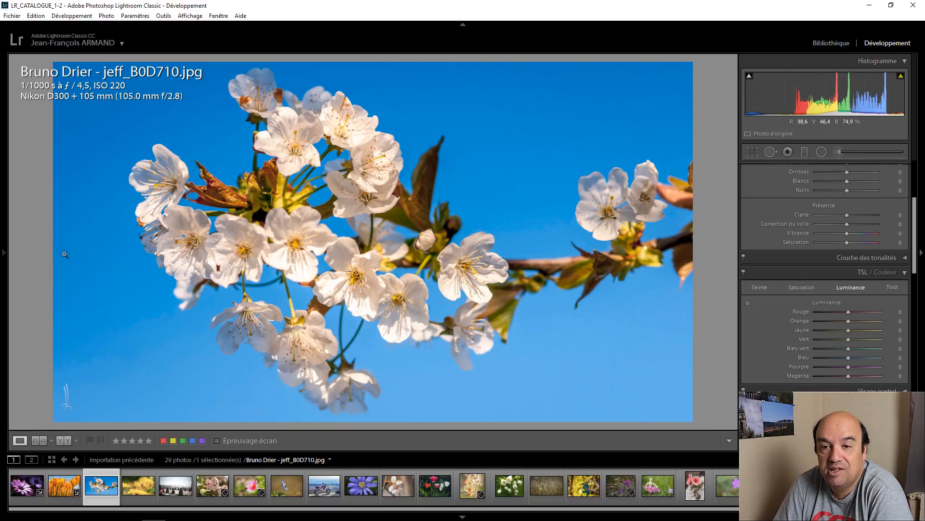
Step: Open the bee on yellow dandelion photo and inspect the bee and the blurred flower behind it at close range
{"action": "left_click", "coordinate": [135, 471]}
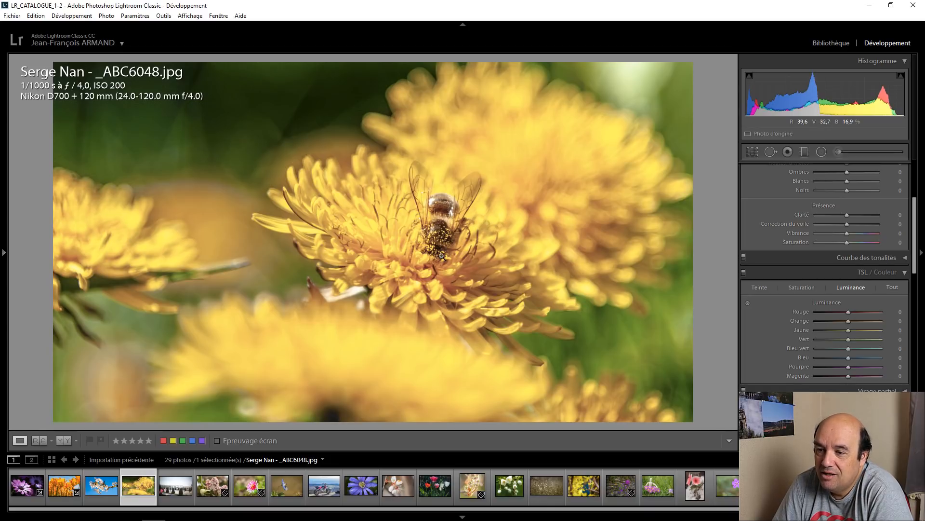
{"action": "left_click", "coordinate": [442, 232]}
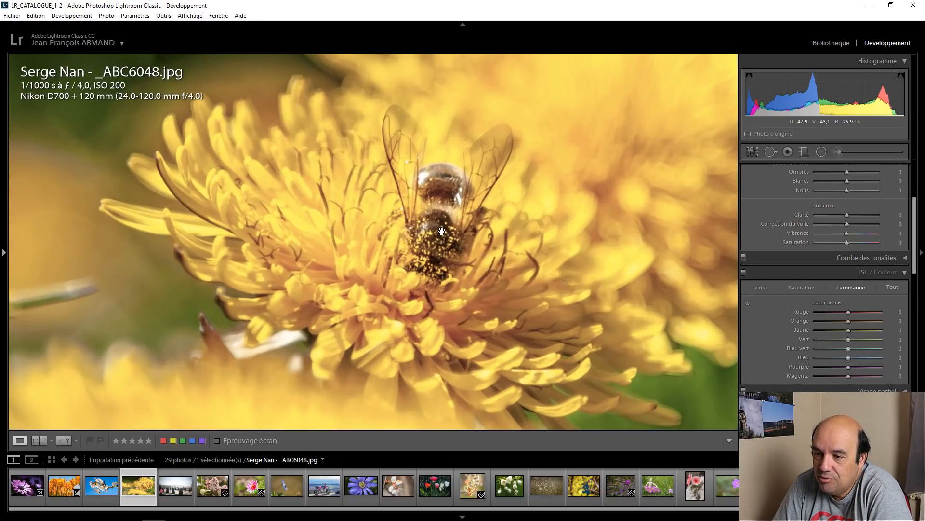
{"action": "left_click", "coordinate": [393, 223]}
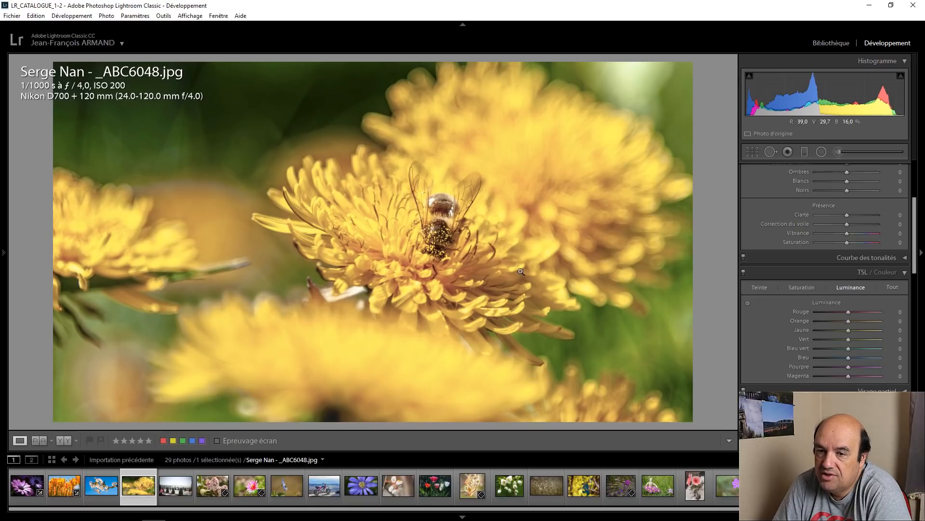
{"action": "left_click", "coordinate": [533, 165]}
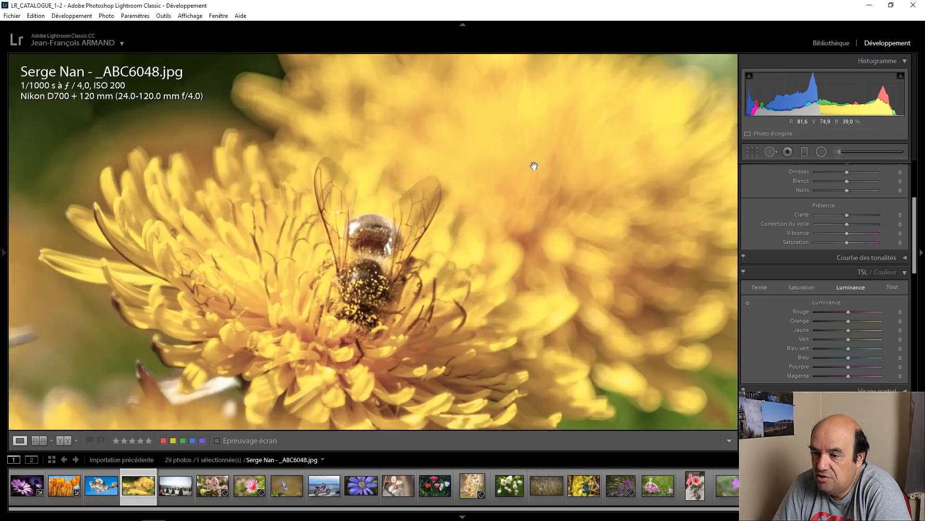
{"action": "left_click", "coordinate": [536, 167]}
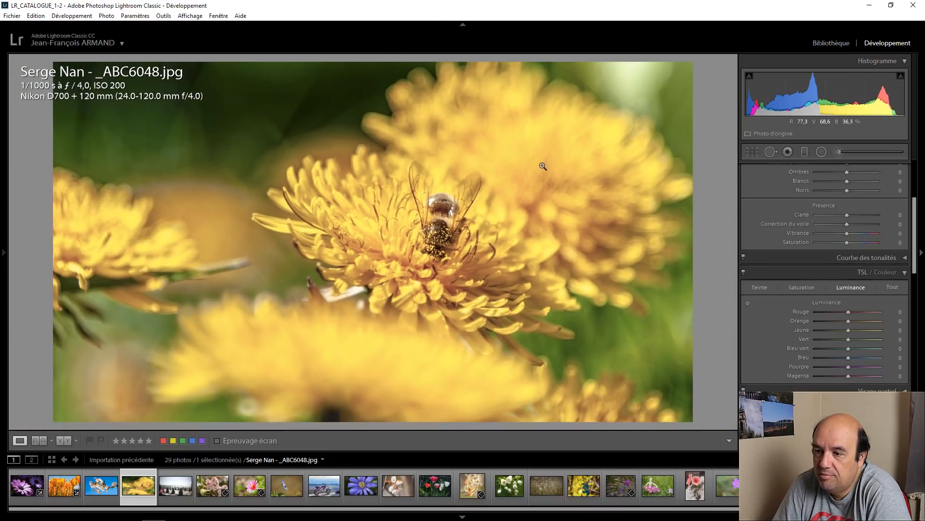
{"action": "left_click", "coordinate": [542, 165]}
{"action": "left_click", "coordinate": [541, 165]}
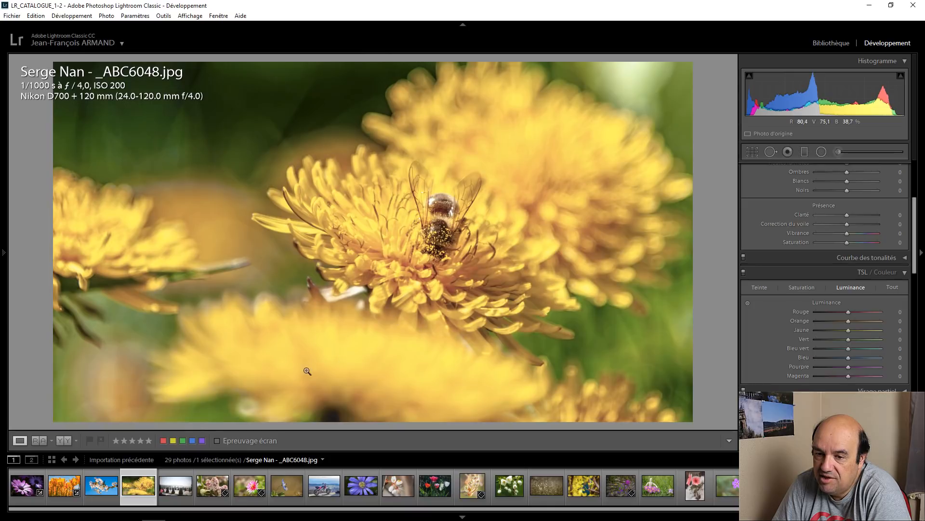
Step: Crop the bee photo at its original aspect ratio, trimming the left side and the bottom foreground flower
{"action": "left_click", "coordinate": [753, 151]}
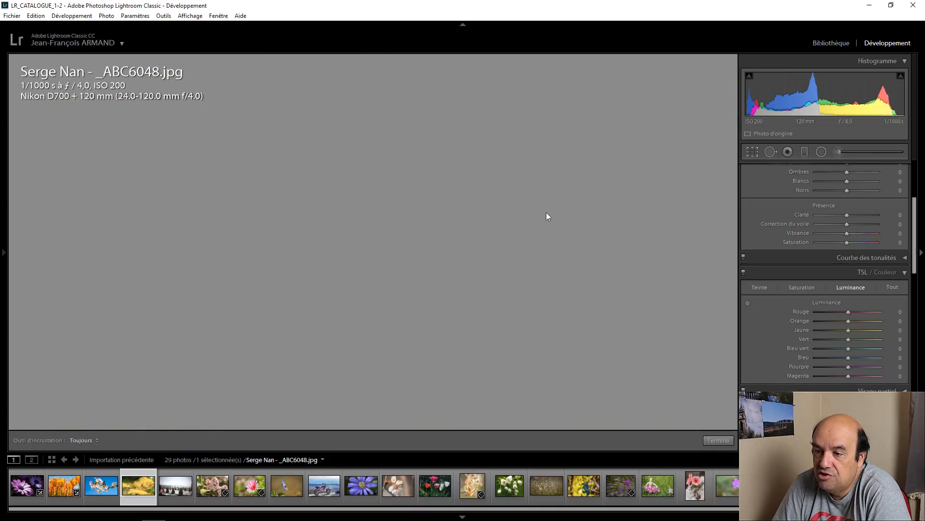
{"action": "left_click_drag", "start_coordinate": [50, 426], "coordinate": [89, 390]}
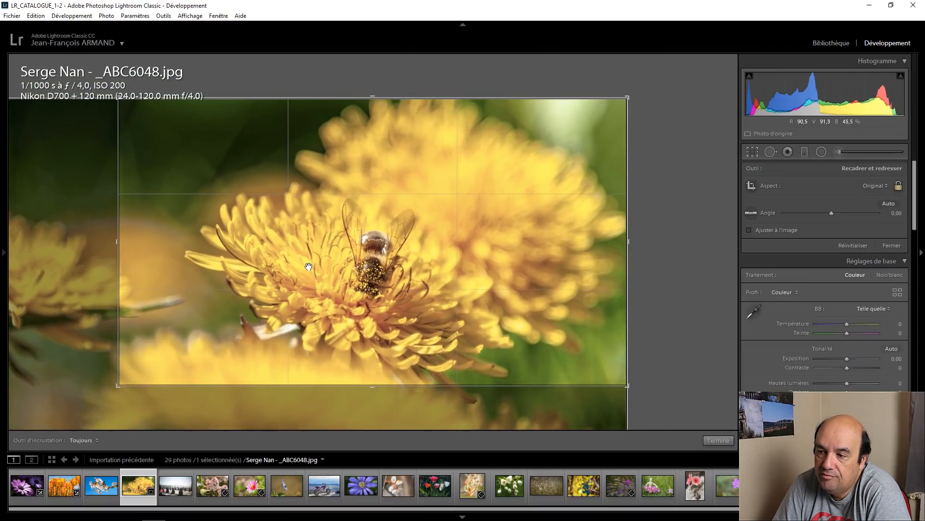
{"action": "left_click", "coordinate": [718, 441]}
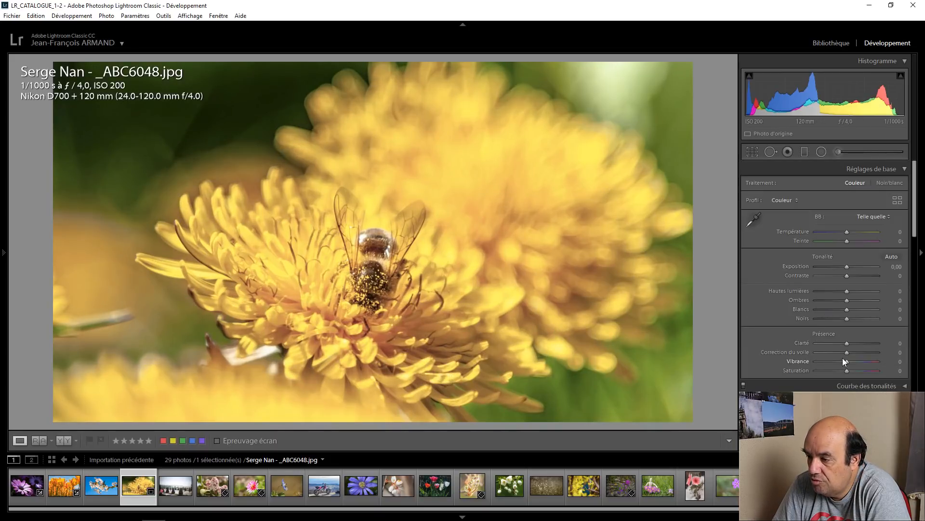
Step: Set the bee photo's dehaze (Correction du voile) to +35 and check the bee's wings and body up close
{"action": "scroll", "coordinate": [847, 354], "scroll_direction": "up", "scroll_amount": 5}
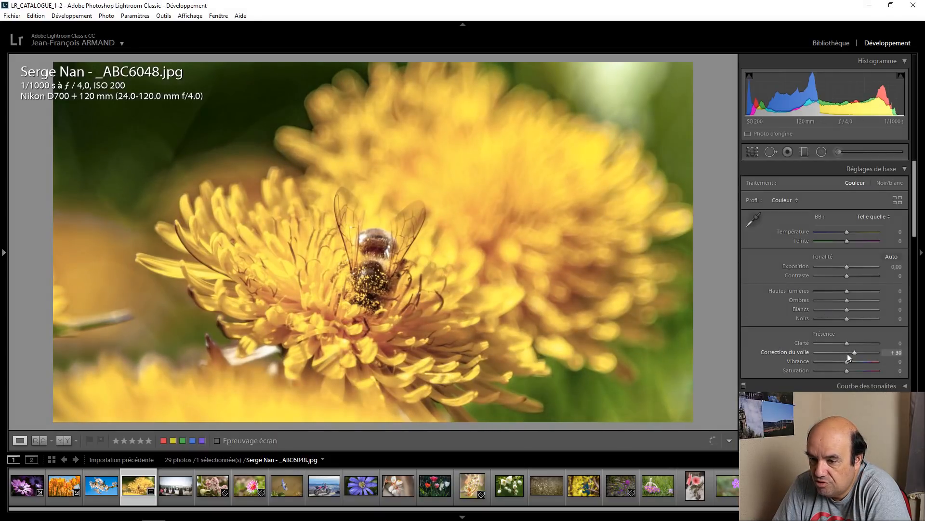
{"action": "scroll", "coordinate": [847, 354], "scroll_direction": "up", "scroll_amount": 2}
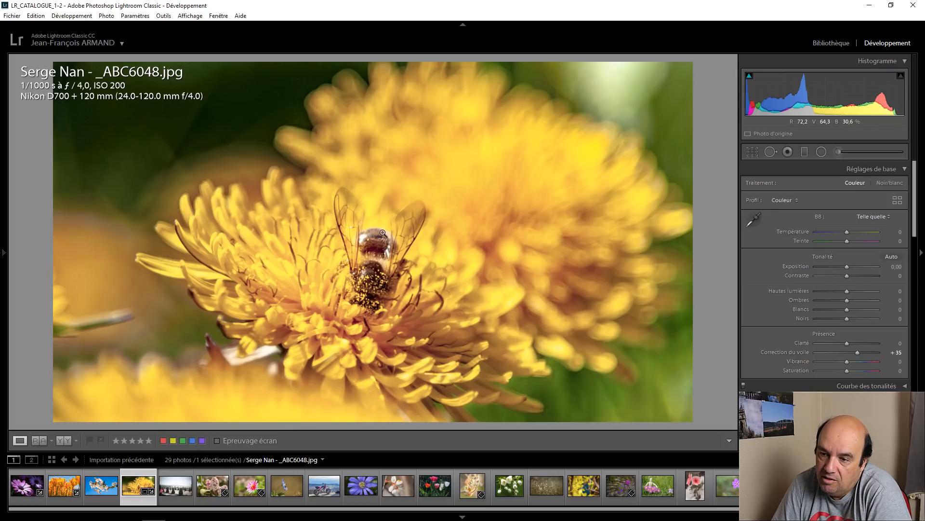
{"action": "left_click", "coordinate": [344, 210]}
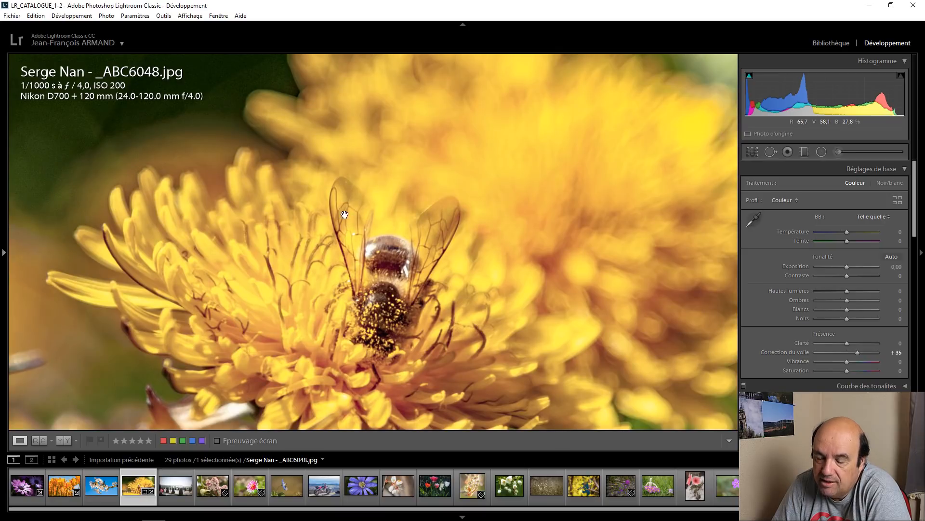
{"action": "left_click", "coordinate": [369, 316]}
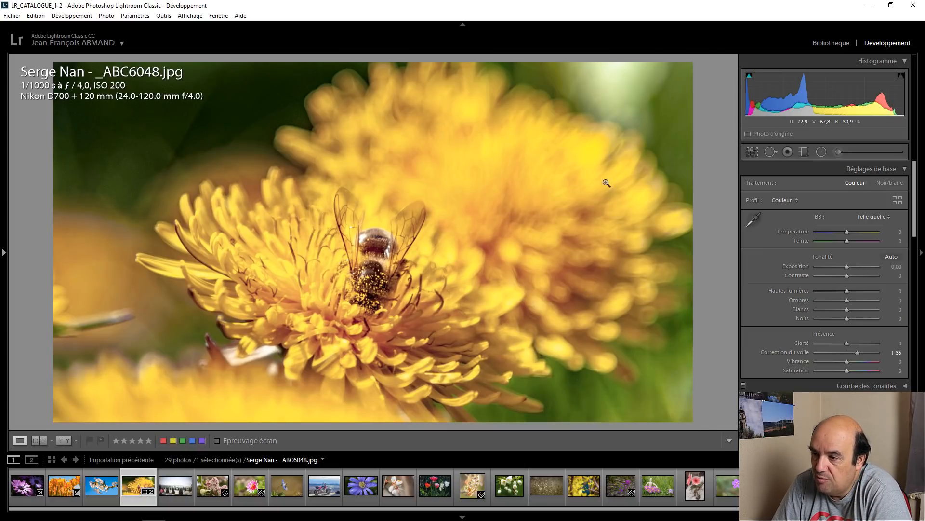
Step: Reset the crop of the bee on dandelion photo to the full frame and finish cropping
{"action": "left_click", "coordinate": [752, 152]}
{"action": "right_click", "coordinate": [503, 178]}
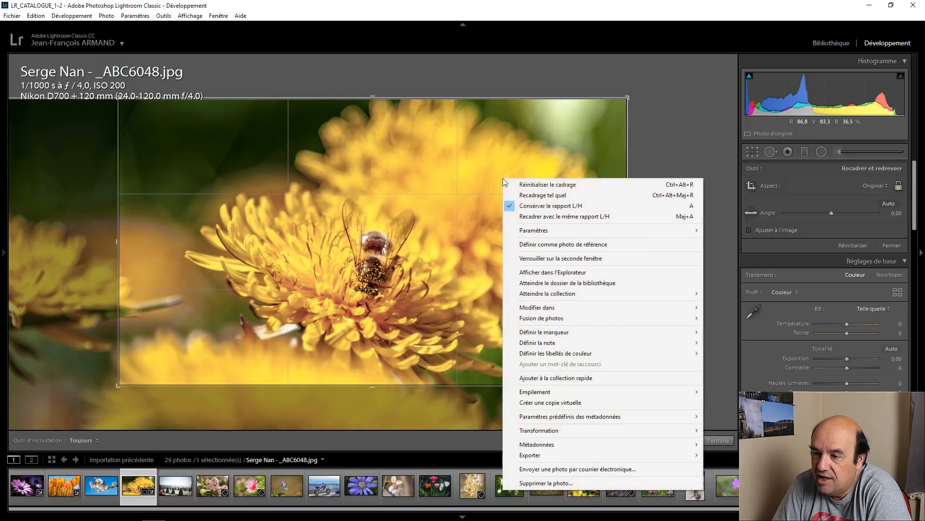
{"action": "left_click", "coordinate": [531, 187]}
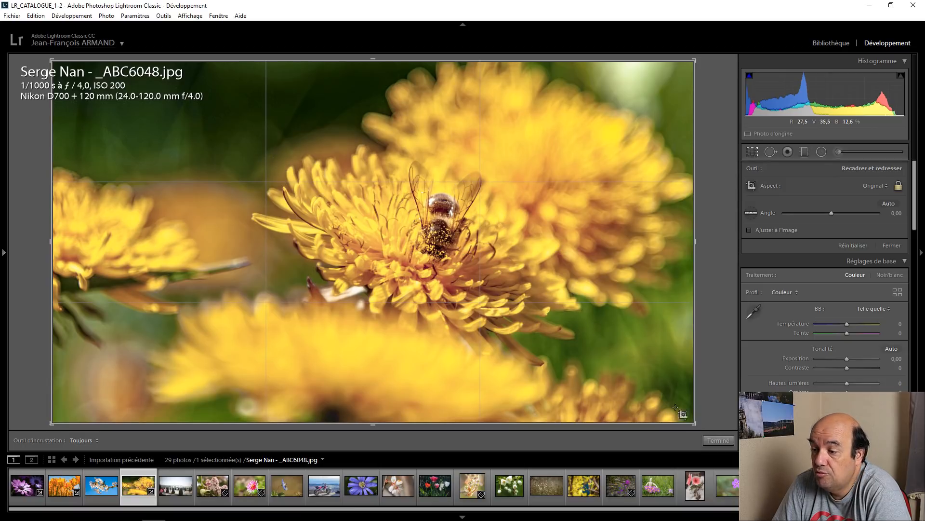
{"action": "left_click", "coordinate": [718, 440]}
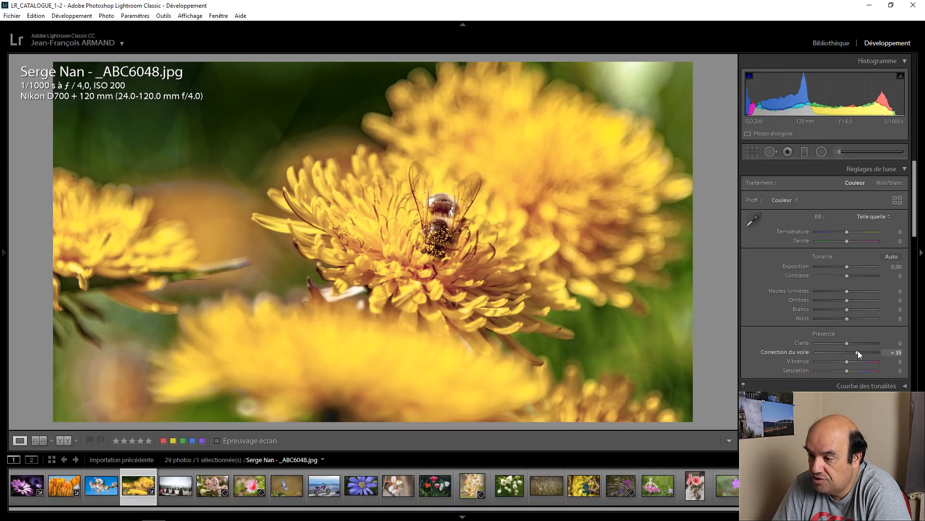
Step: Reset the bee photo's dehaze (Correction du voile) for comparison and set it back to +35
{"action": "left_click_drag", "start_coordinate": [864, 351], "coordinate": [854, 351]}
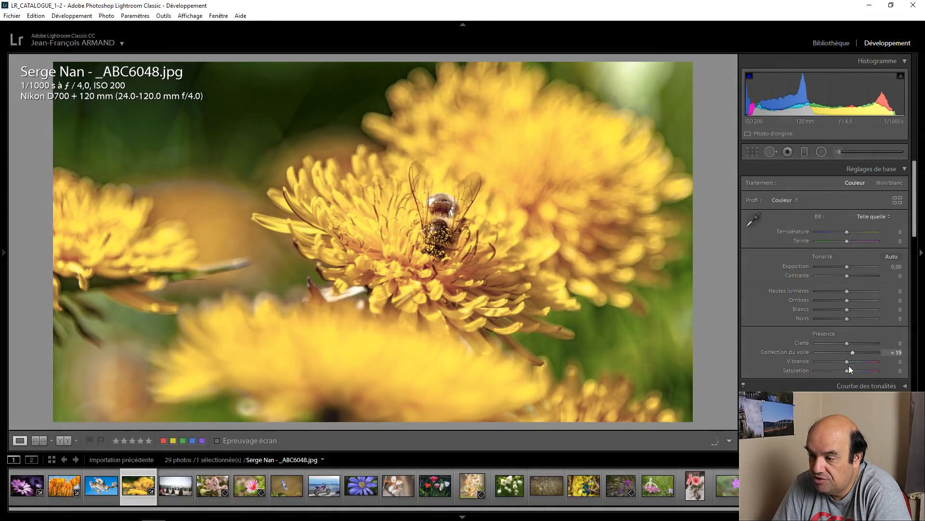
{"action": "double_click", "coordinate": [851, 352]}
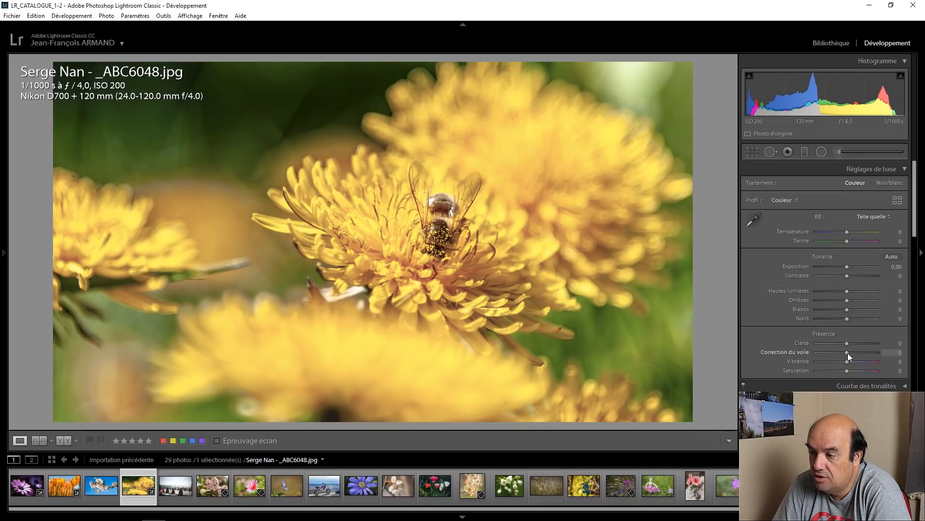
{"action": "key", "text": "Up"}
{"action": "key", "text": "Up"}
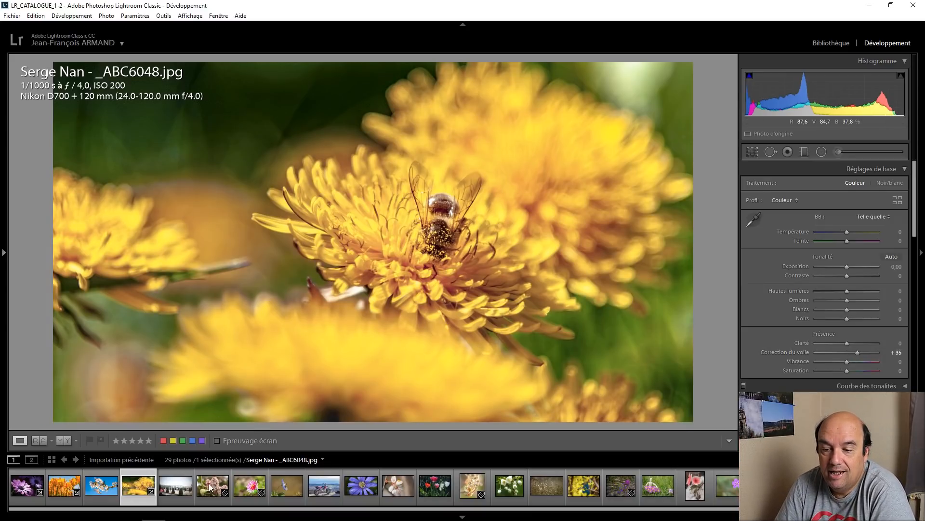
Step: Open the Versailles garden photo and crop it at its original aspect ratio, trimming the upper sky and the right edge
{"action": "left_click", "coordinate": [182, 477]}
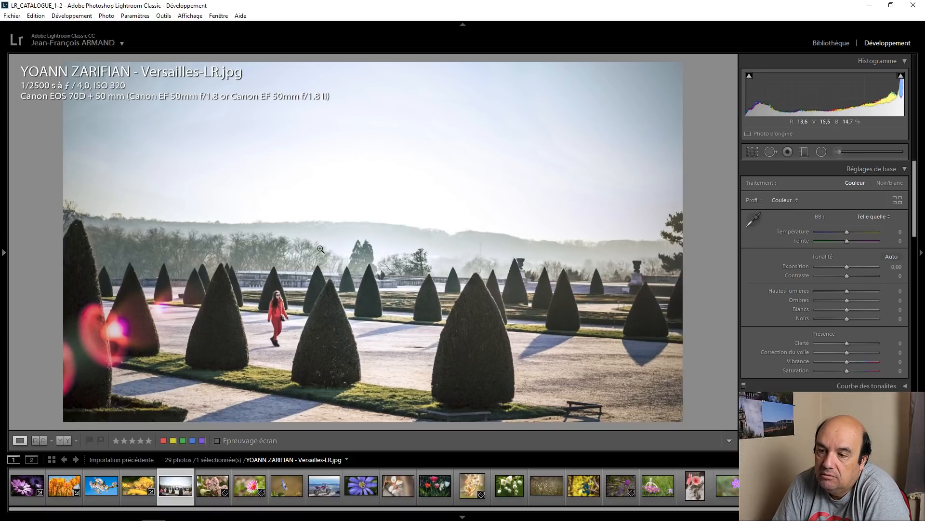
{"action": "left_click", "coordinate": [753, 151]}
{"action": "left_click_drag", "start_coordinate": [678, 61], "coordinate": [649, 91]}
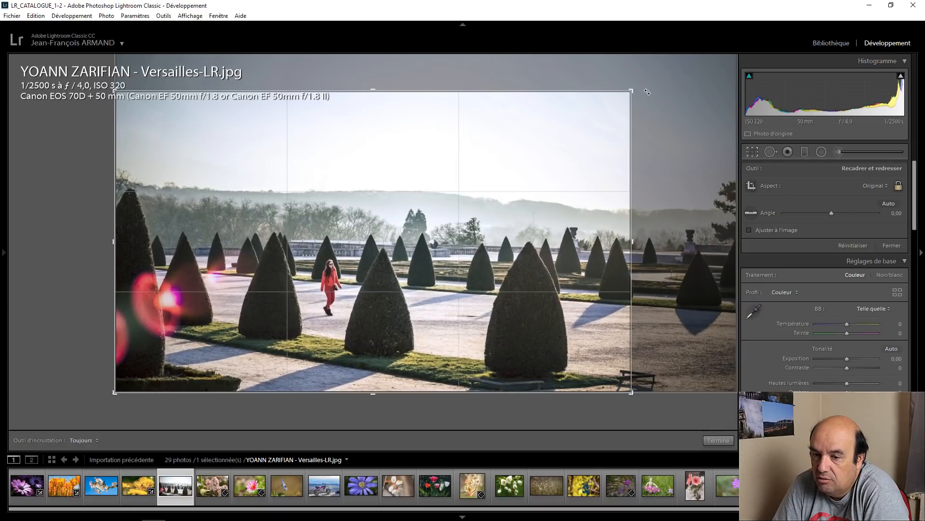
{"action": "mouse_move", "coordinate": [527, 208]}
{"action": "left_mouse_down"}
{"action": "mouse_move", "coordinate": [501, 207]}
{"action": "mouse_move", "coordinate": [514, 205]}
{"action": "left_mouse_up"}
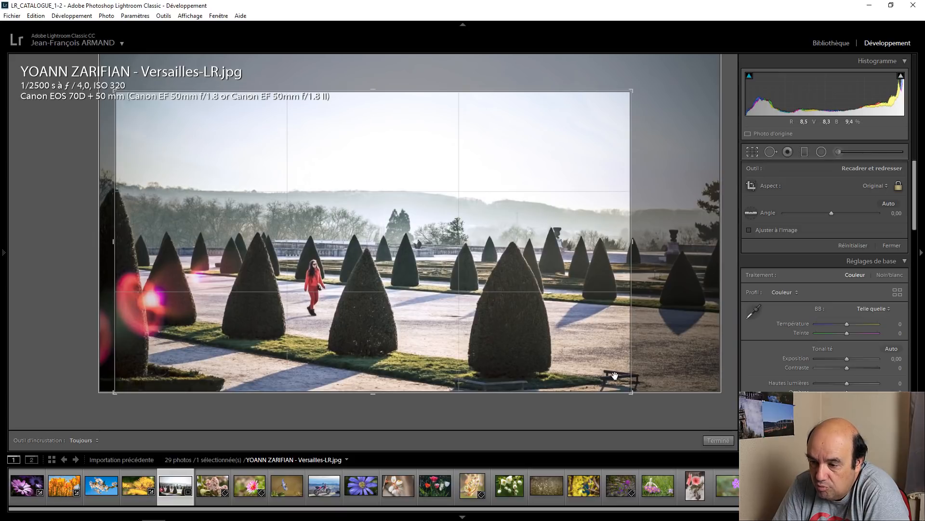
{"action": "left_click", "coordinate": [719, 440]}
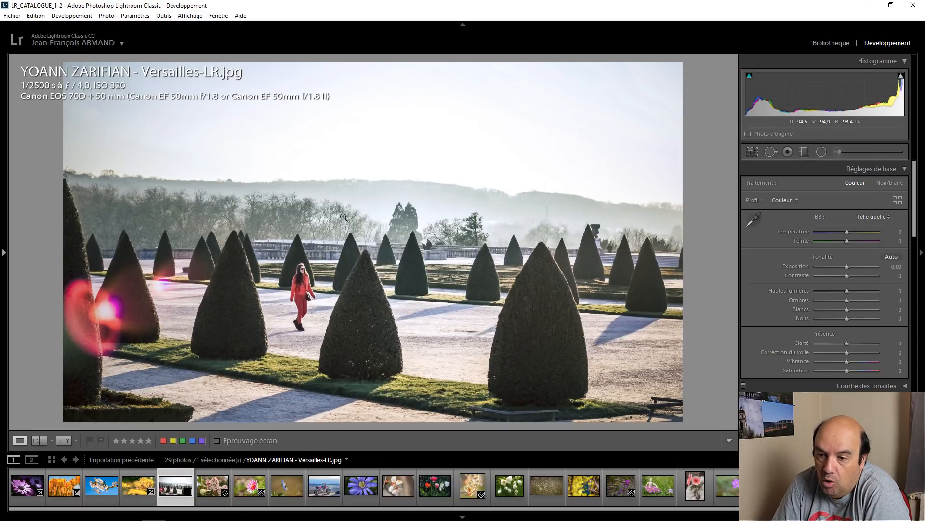
Step: Check the woman in red up close, try a warmer white balance, and set the Versailles photo's temperature to -2
{"action": "left_click", "coordinate": [301, 284]}
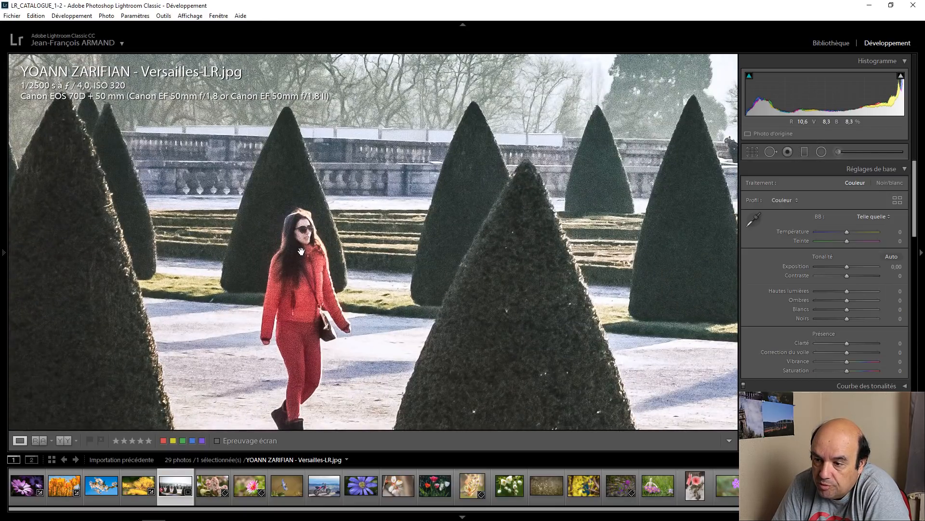
{"action": "left_click", "coordinate": [301, 251]}
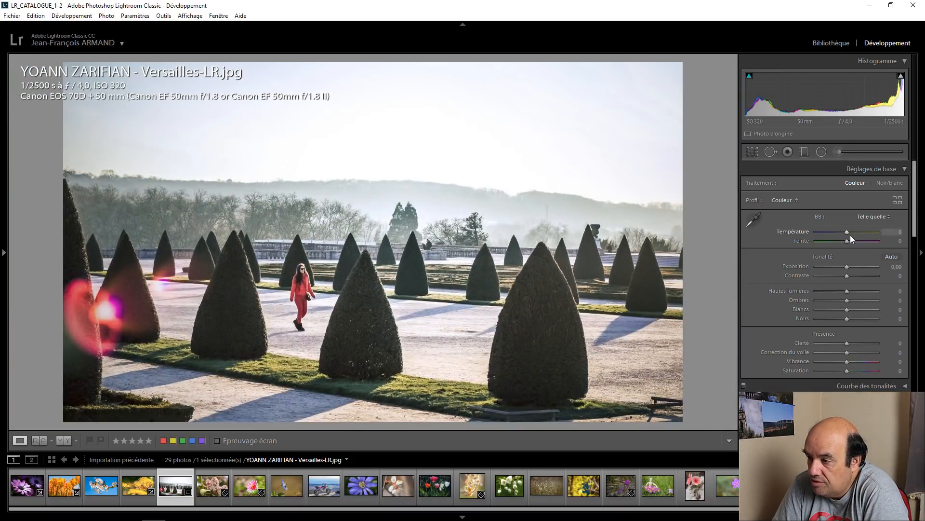
{"action": "scroll", "coordinate": [846, 233], "scroll_direction": "up", "scroll_amount": 3}
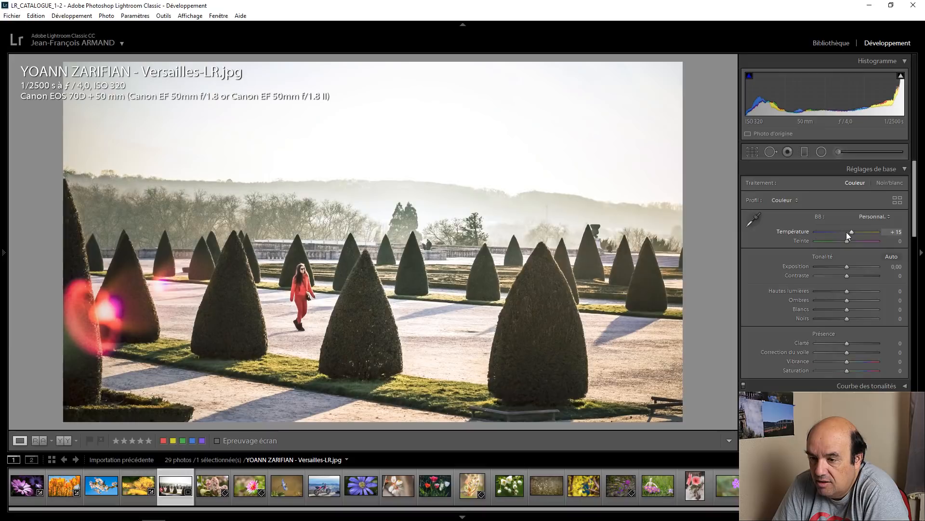
{"action": "left_click", "coordinate": [847, 232]}
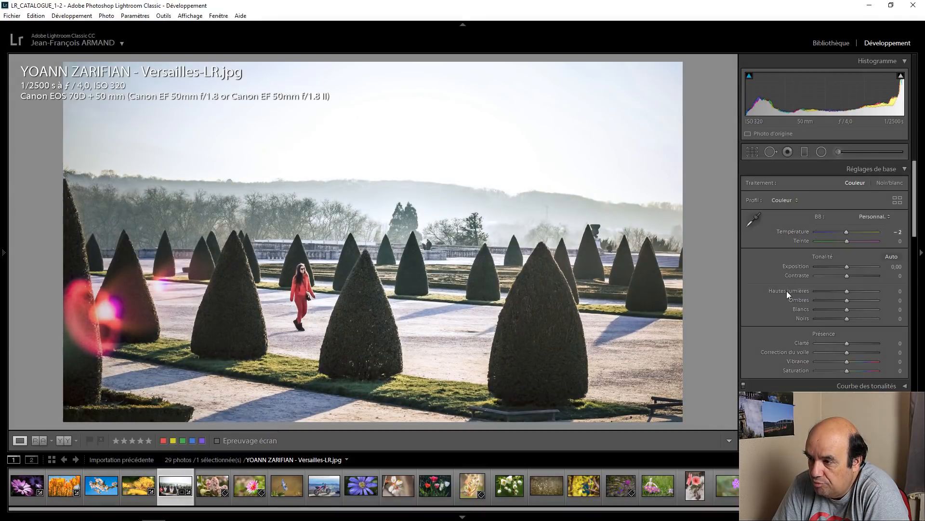
Step: Set the Versailles photo's green (Vert) saturation to +40 and yellow (Jaune) saturation to +25
{"action": "scroll", "coordinate": [760, 287], "scroll_direction": "down", "scroll_amount": 2}
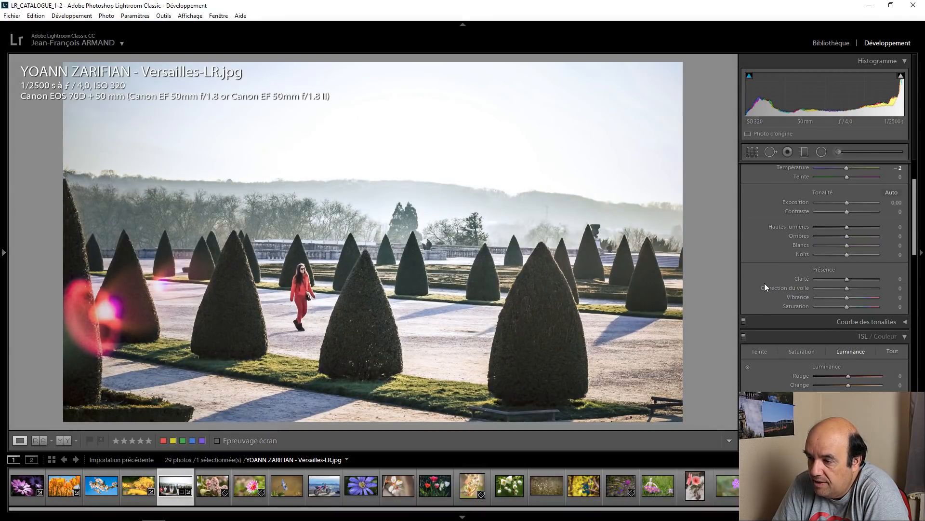
{"action": "scroll", "coordinate": [765, 284], "scroll_direction": "down", "scroll_amount": 2}
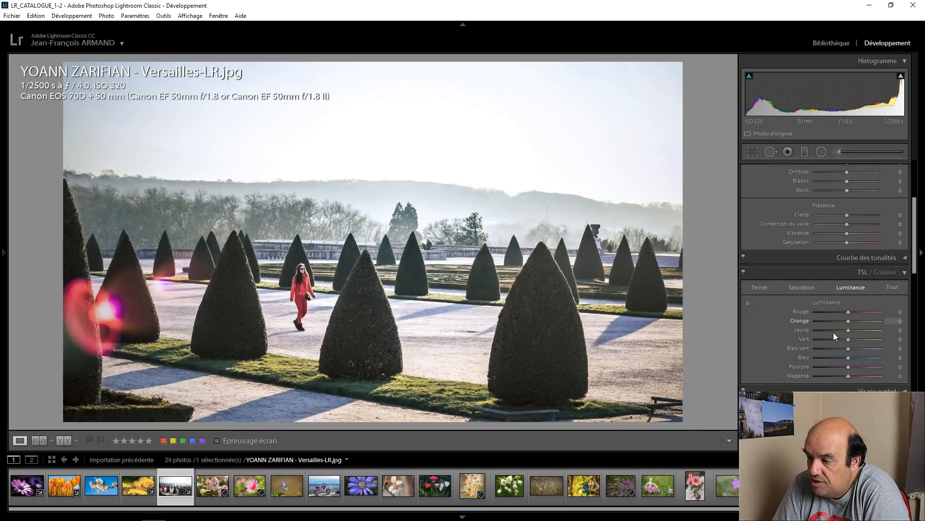
{"action": "left_click", "coordinate": [806, 287]}
{"action": "key", "text": "shift+Up"}
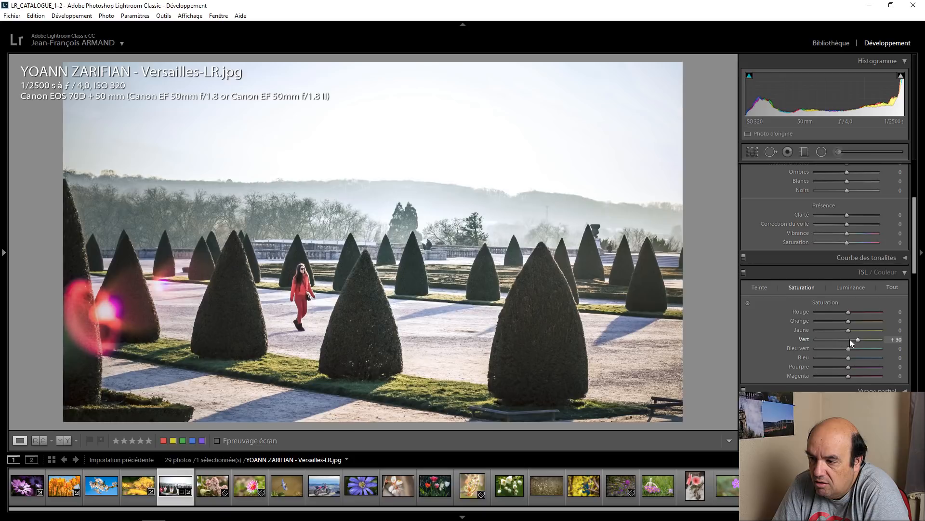
{"action": "key", "text": "Up"}
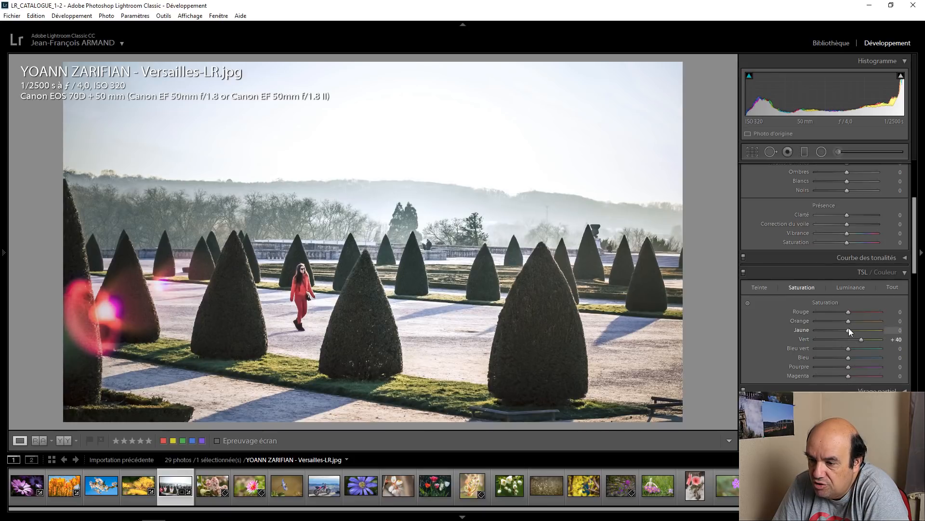
{"action": "key", "text": "Up"}
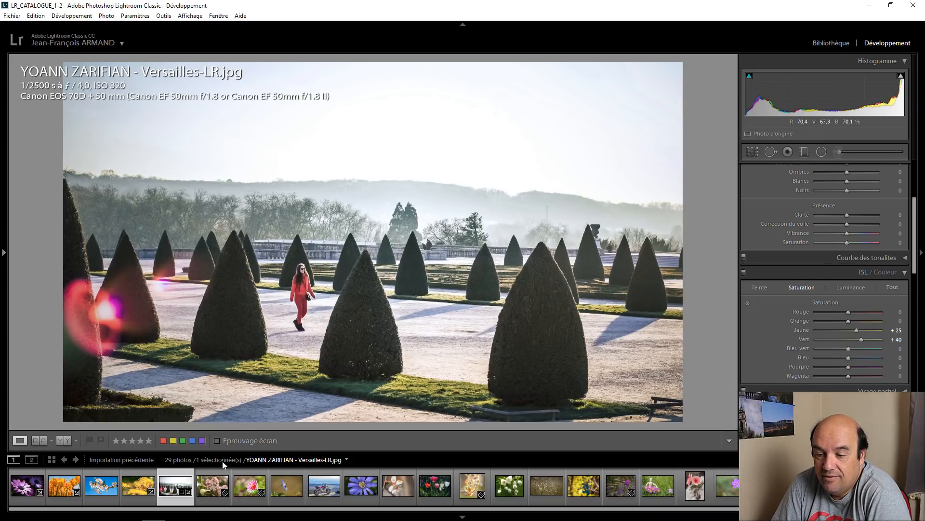
Step: Set dehaze to +20 and yellow saturation to +20 on the photo of the bee by pink-white blossoms, and compare before and after
{"action": "left_click", "coordinate": [215, 476]}
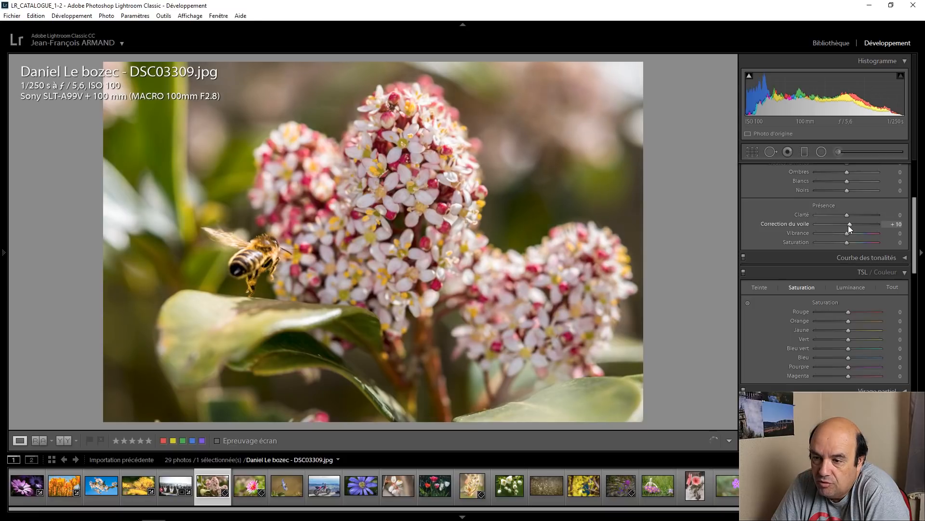
{"action": "left_click_drag", "start_coordinate": [848, 224], "coordinate": [850, 224]}
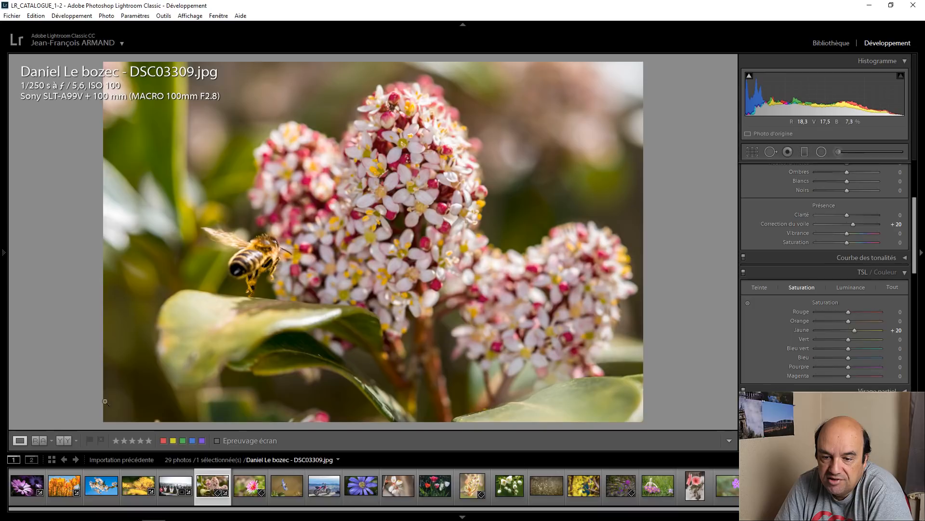
{"action": "left_click", "coordinate": [62, 441]}
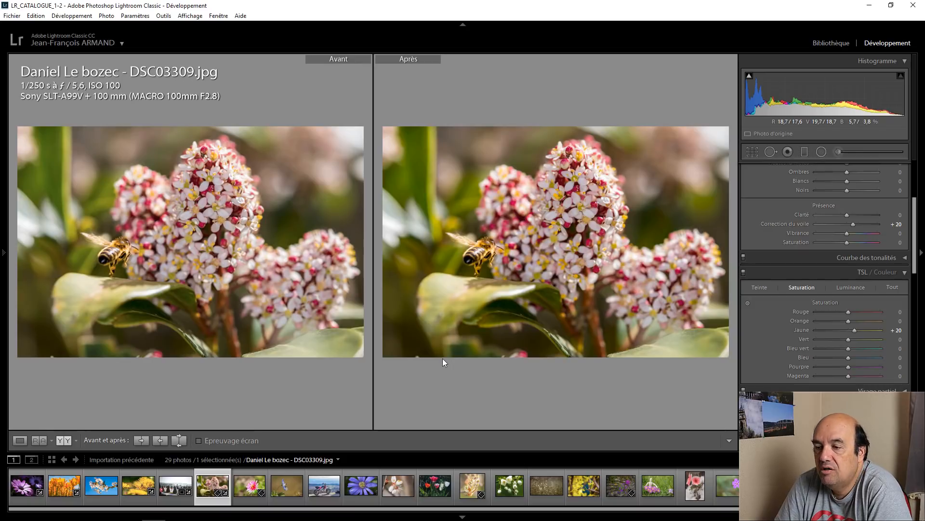
{"action": "left_click", "coordinate": [21, 440]}
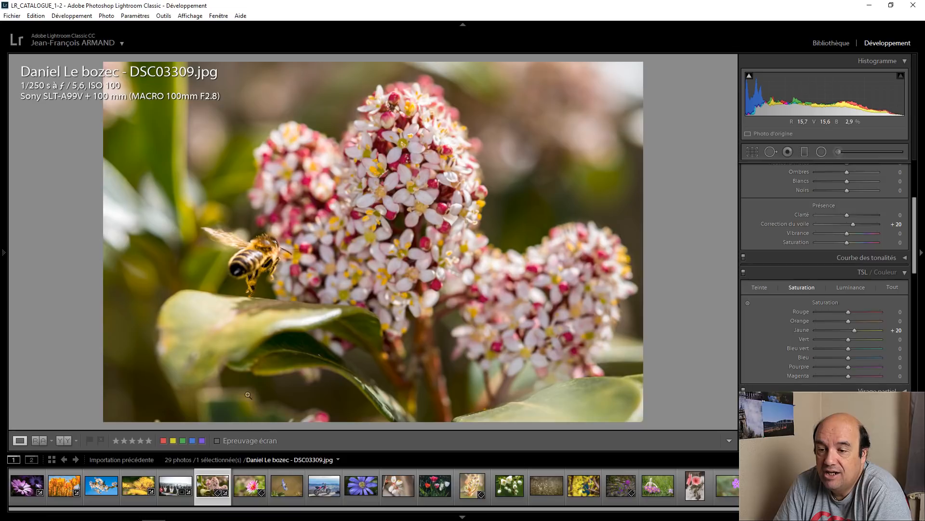
Step: Open the pink daisy photo and inspect the red petals and yellow centre at close range
{"action": "left_click", "coordinate": [249, 484]}
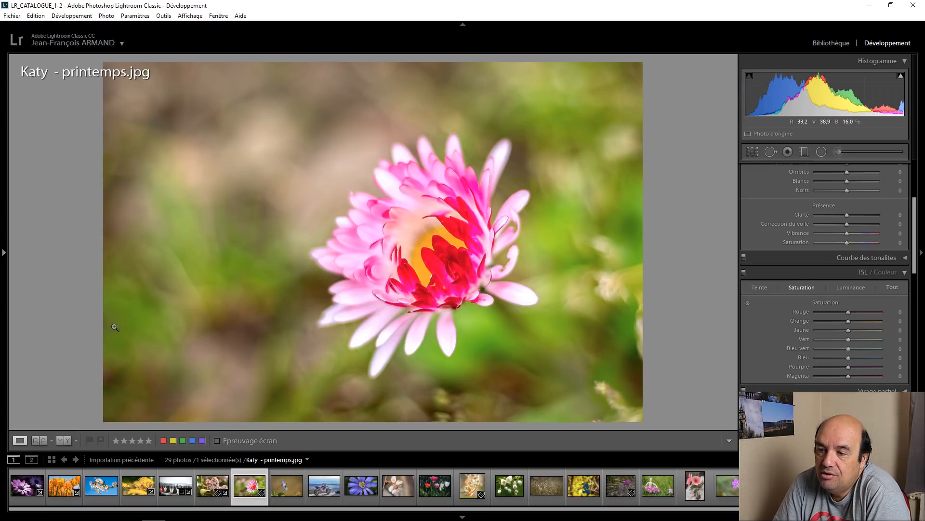
{"action": "left_click", "coordinate": [438, 251]}
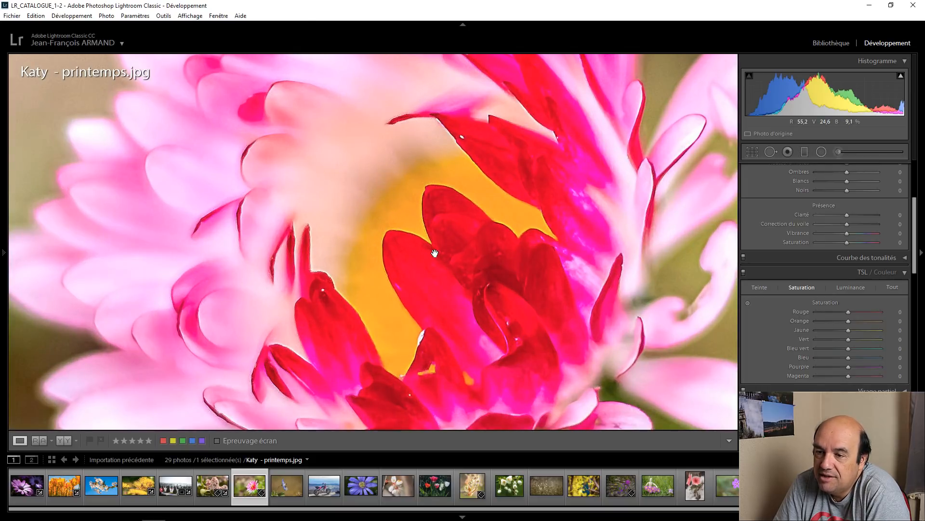
{"action": "left_click", "coordinate": [435, 253]}
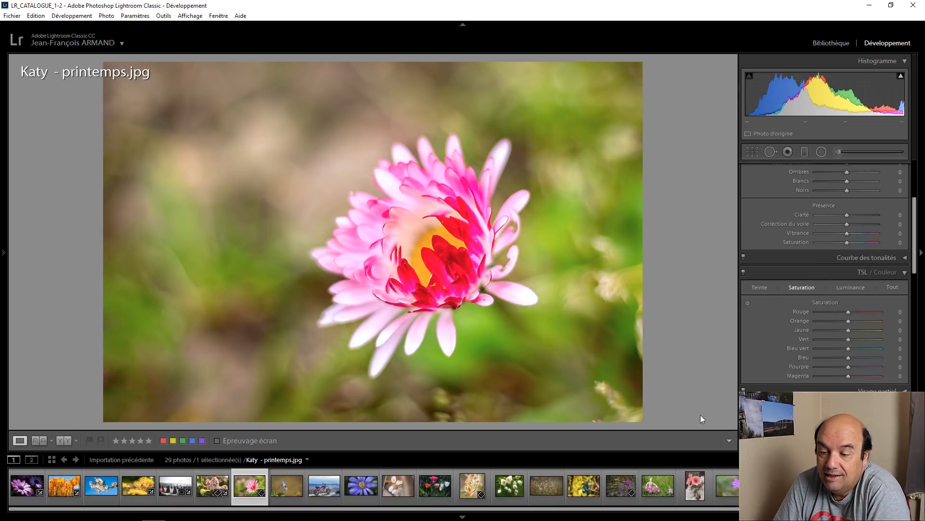
Step: Open the photo of the blue flower with a water drop and inspect the droplet up close
{"action": "left_click", "coordinate": [290, 480]}
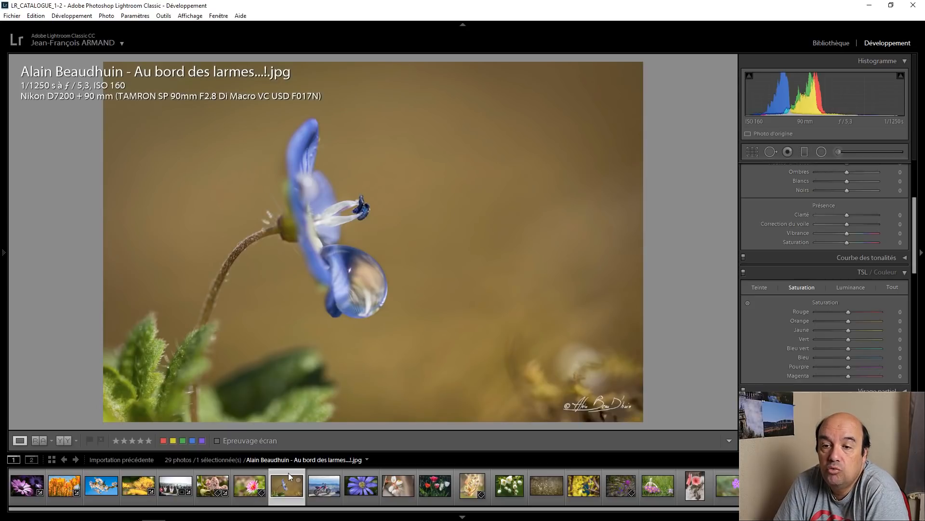
{"action": "left_click", "coordinate": [345, 268]}
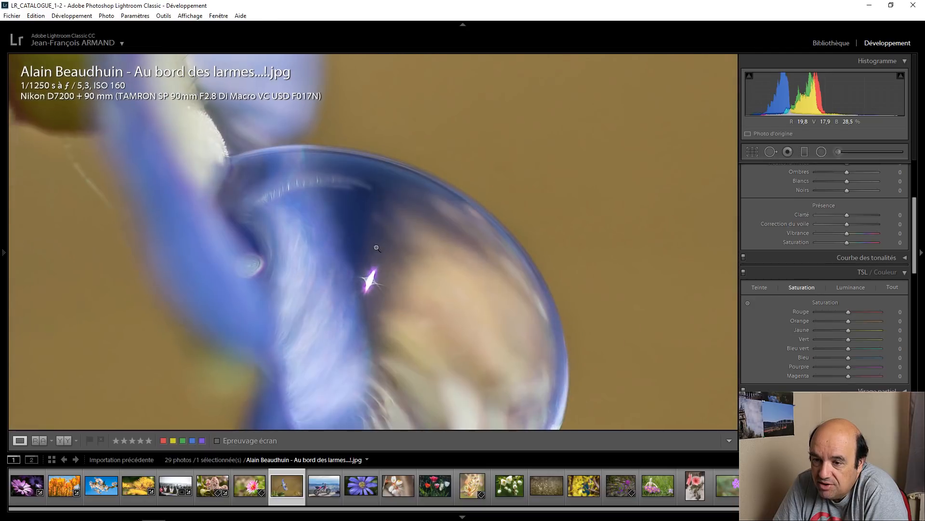
{"action": "left_click", "coordinate": [376, 248]}
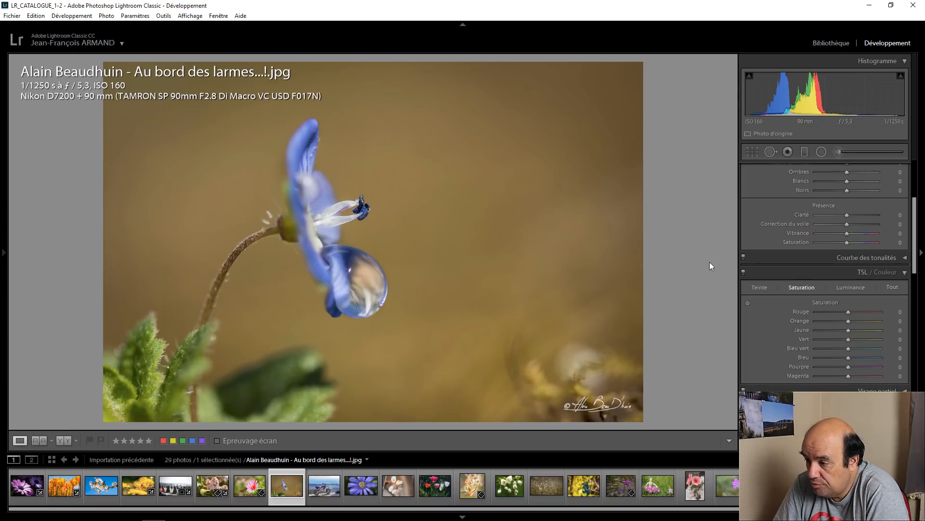
Step: Raise the brown background's saturation with targeted adjustment to orange +34 and yellow +60, and compare before and after
{"action": "left_click", "coordinate": [748, 302]}
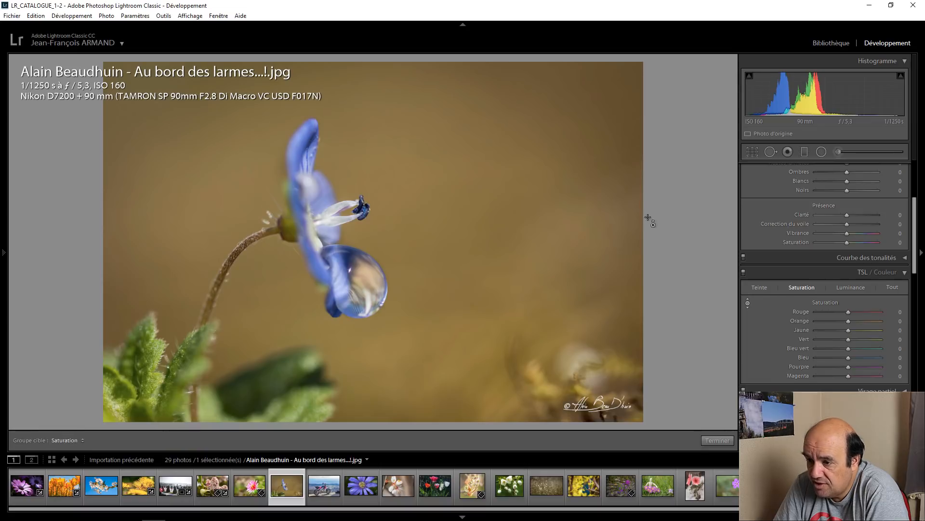
{"action": "mouse_move", "coordinate": [571, 108]}
{"action": "left_mouse_down"}
{"action": "mouse_move", "coordinate": [571, 129]}
{"action": "mouse_move", "coordinate": [570, 77]}
{"action": "mouse_move", "coordinate": [570, 129]}
{"action": "mouse_move", "coordinate": [571, 90]}
{"action": "left_mouse_up"}
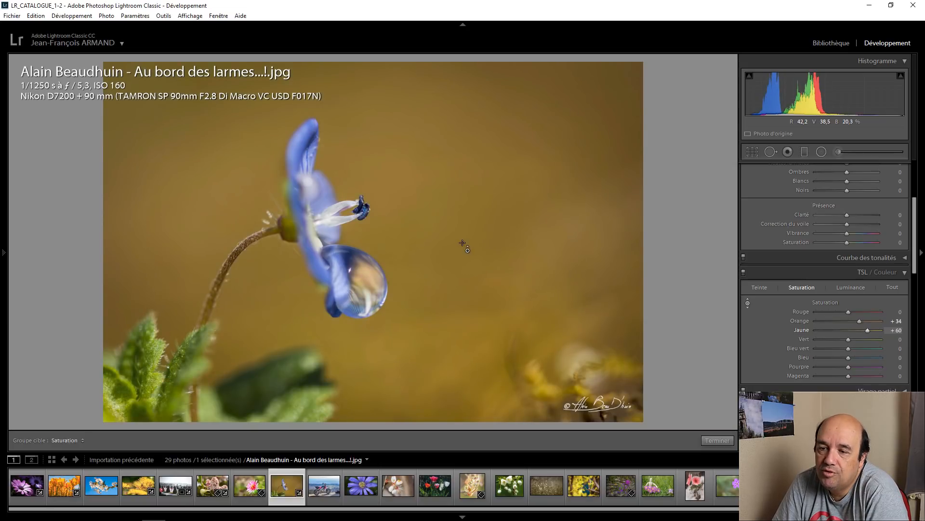
{"action": "left_click", "coordinate": [718, 441]}
{"action": "left_click", "coordinate": [65, 440]}
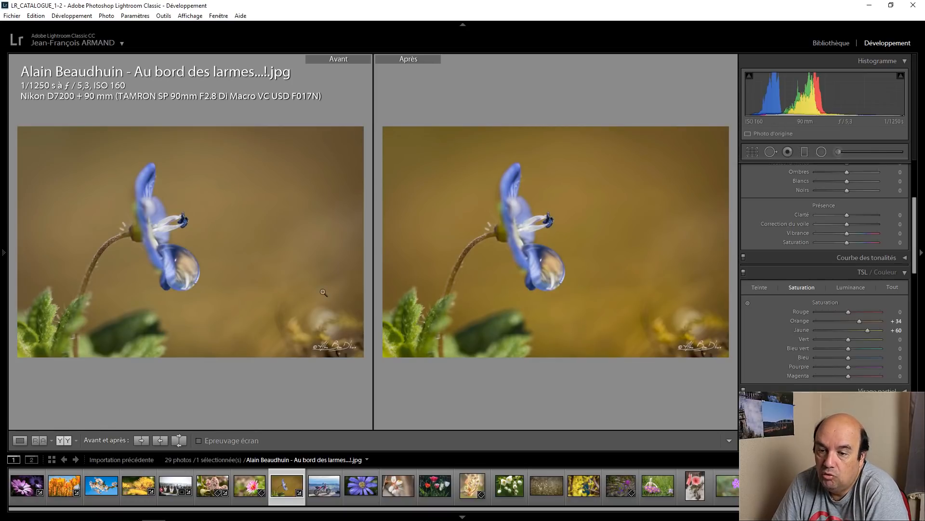
{"action": "left_click", "coordinate": [20, 440]}
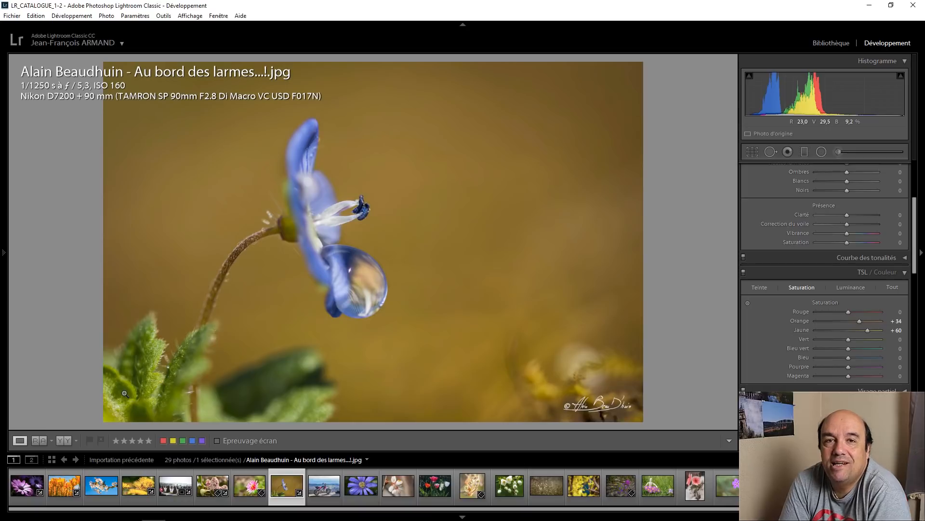
Step: Open the motorcycle mountain landscape photo and set its dehaze (Correction du voile) to +15
{"action": "left_click", "coordinate": [319, 471]}
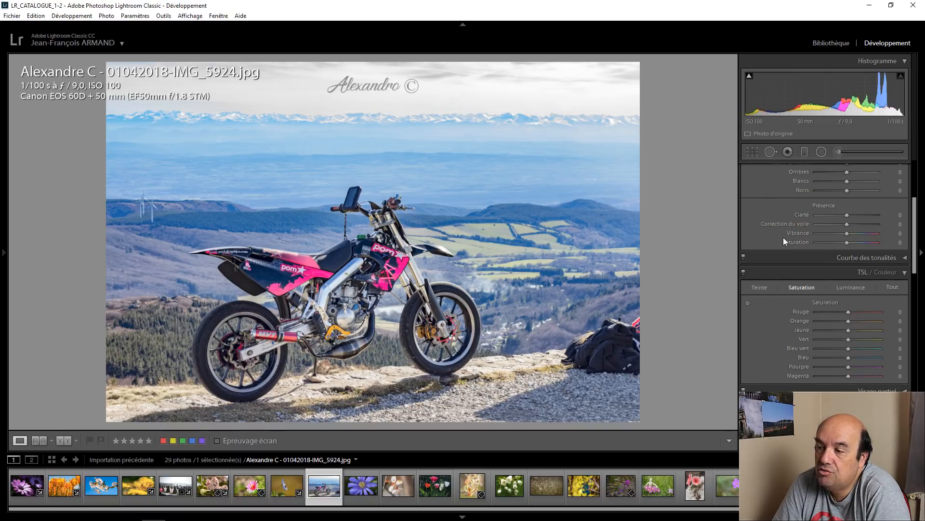
{"action": "key", "text": "Up"}
{"action": "key", "text": "Up"}
{"action": "key", "text": "Up"}
{"action": "key", "text": "Up"}
{"action": "key", "text": "Up"}
{"action": "key", "text": "Up"}
{"action": "key", "text": "Up"}
{"action": "key", "text": "Up"}
{"action": "key", "text": "Up"}
{"action": "key", "text": "Up"}
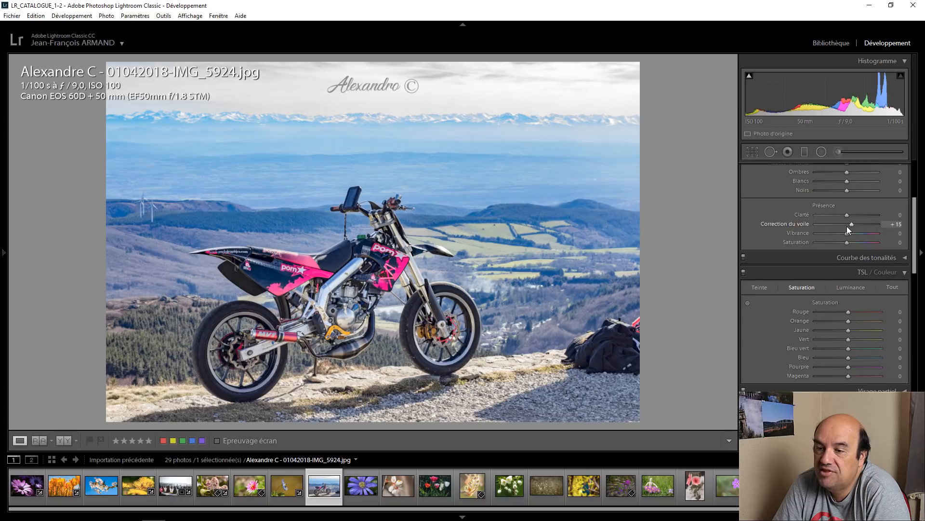
Step: Try the motorcycle photo's dehaze (Correction du voile) at +55, and reset it to 0
{"action": "key", "text": "Up"}
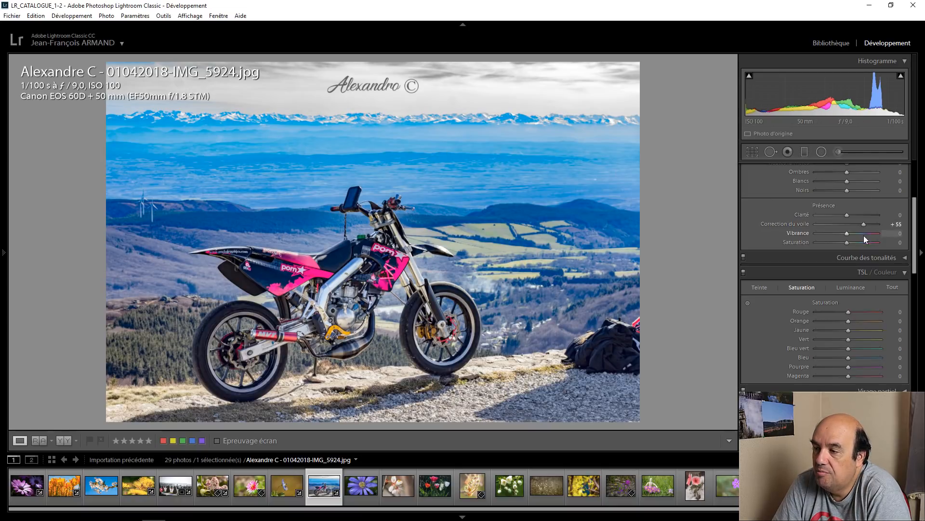
{"action": "double_click", "coordinate": [863, 224]}
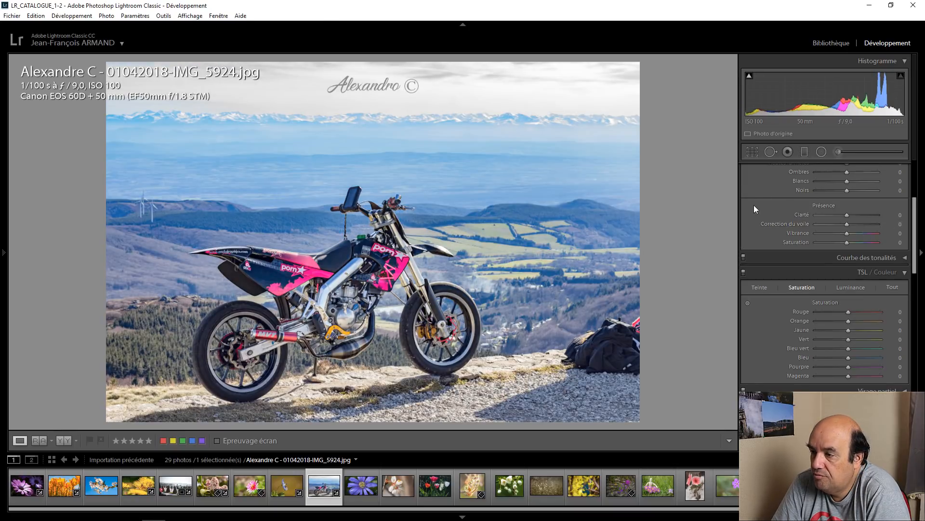
Step: Try a temperature of +10 and a tint of -15, and settle on temperature 0 and tint +5
{"action": "scroll", "coordinate": [754, 204], "scroll_direction": "up", "scroll_amount": 3}
{"action": "scroll", "coordinate": [847, 234], "scroll_direction": "up", "scroll_amount": 1}
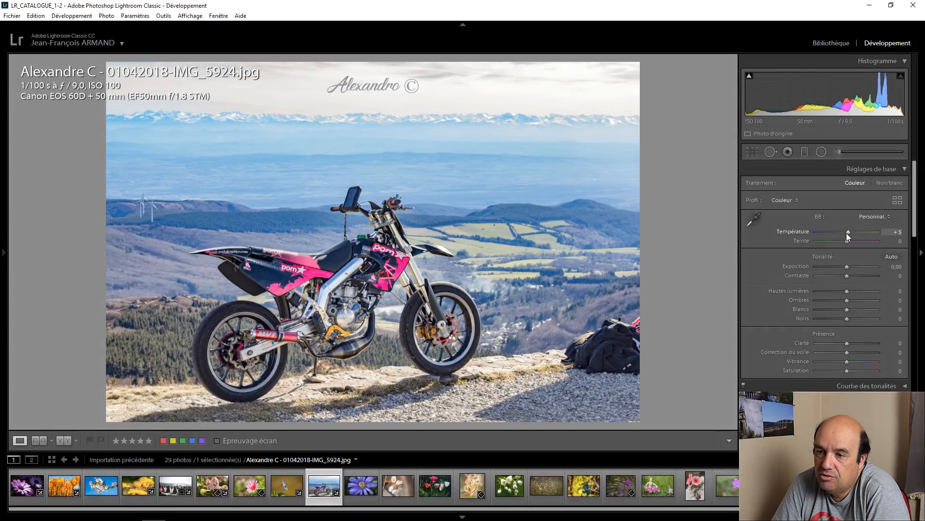
{"action": "scroll", "coordinate": [847, 233], "scroll_direction": "up", "scroll_amount": 1}
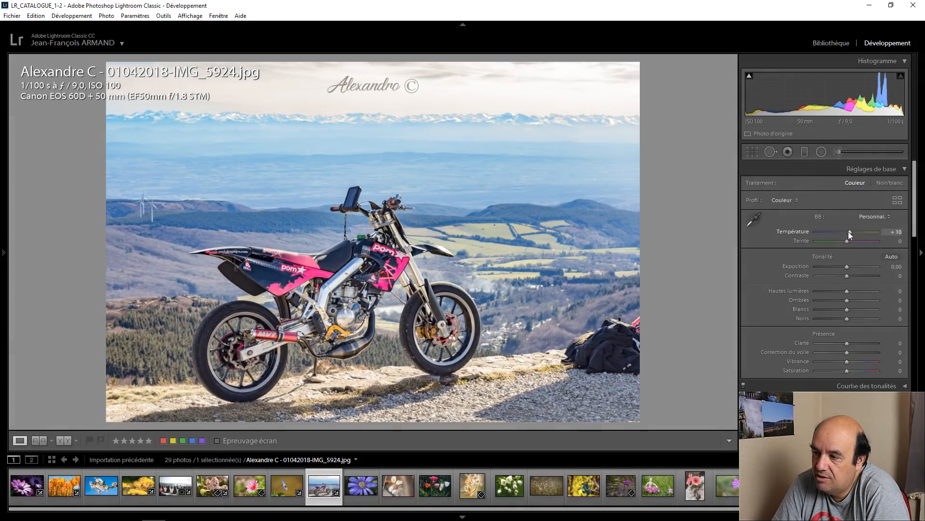
{"action": "scroll", "coordinate": [848, 231], "scroll_direction": "down", "scroll_amount": 2}
{"action": "scroll", "coordinate": [848, 241], "scroll_direction": "down", "scroll_amount": 4}
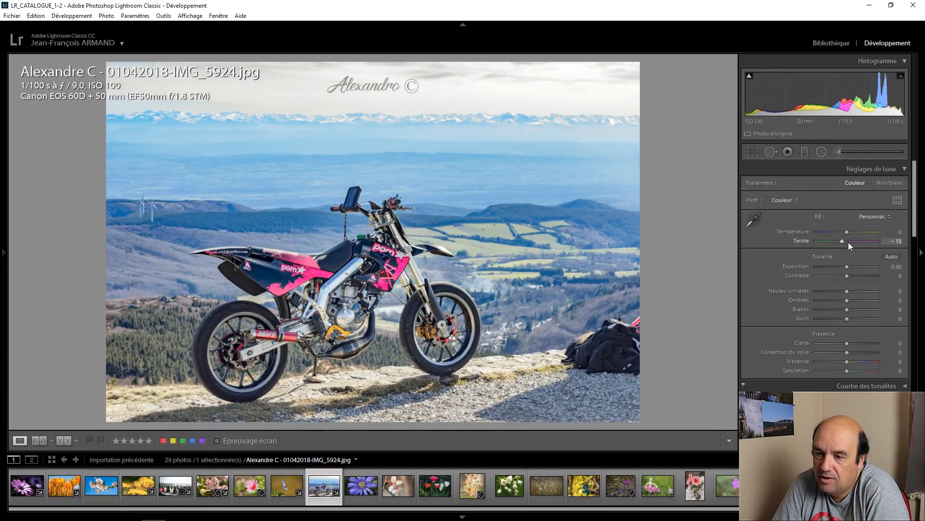
{"action": "left_click", "coordinate": [848, 242]}
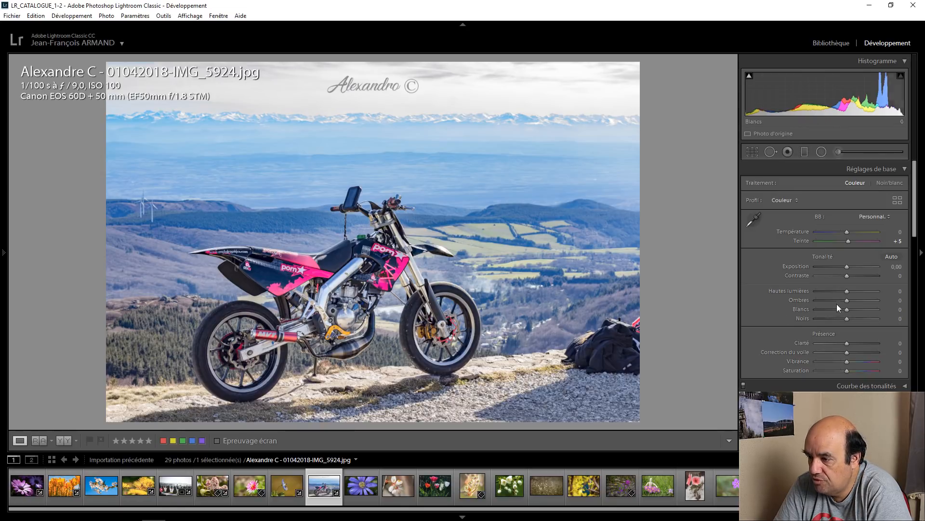
Step: Lower the highlights (Hautes lumières) to -100, and try dehaze at +10 before returning it to 0
{"action": "left_click_drag", "start_coordinate": [847, 291], "coordinate": [813, 292]}
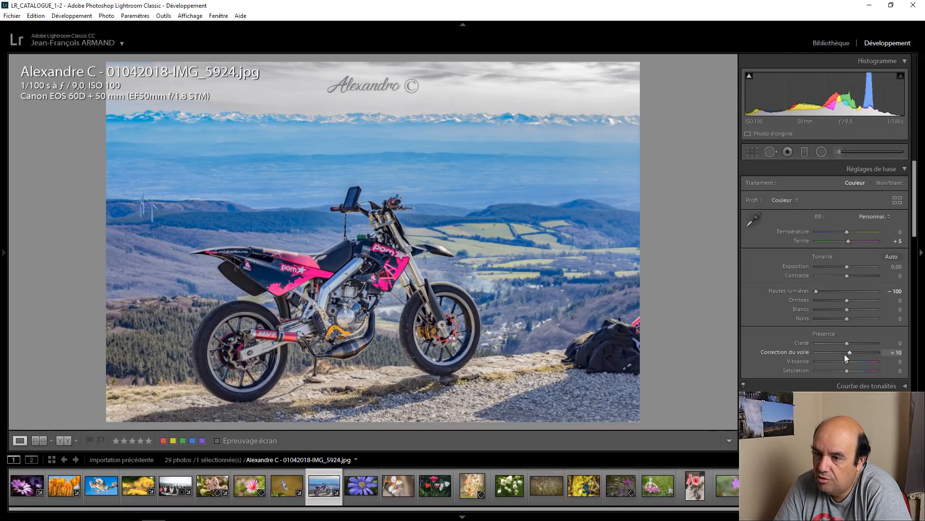
{"action": "key", "text": "Down"}
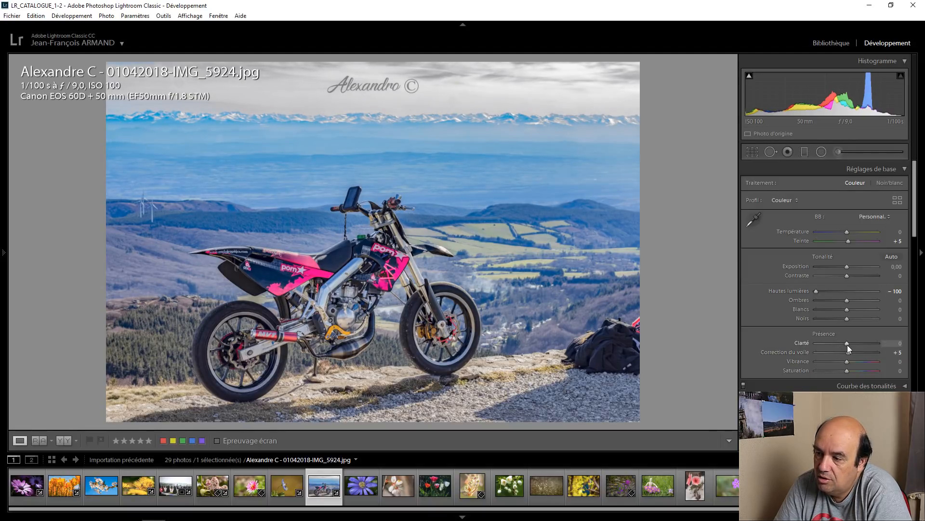
{"action": "key", "text": "Down"}
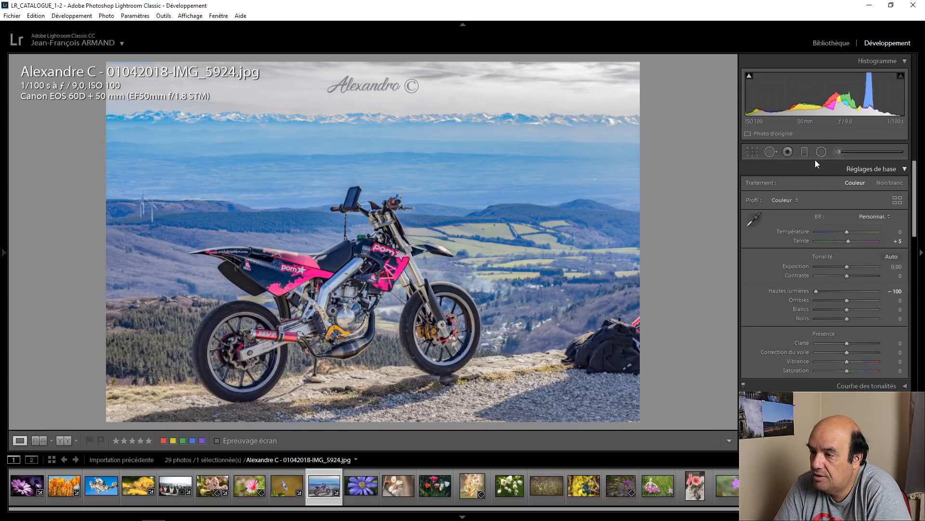
Step: Add a graduated filter over the sky and distant mountains with exposure 0 and dehaze 27
{"action": "left_click", "coordinate": [805, 152]}
{"action": "left_click", "coordinate": [359, 99]}
{"action": "left_click_drag", "start_coordinate": [359, 113], "coordinate": [357, 191]}
{"action": "left_click_drag", "start_coordinate": [357, 146], "coordinate": [357, 198]}
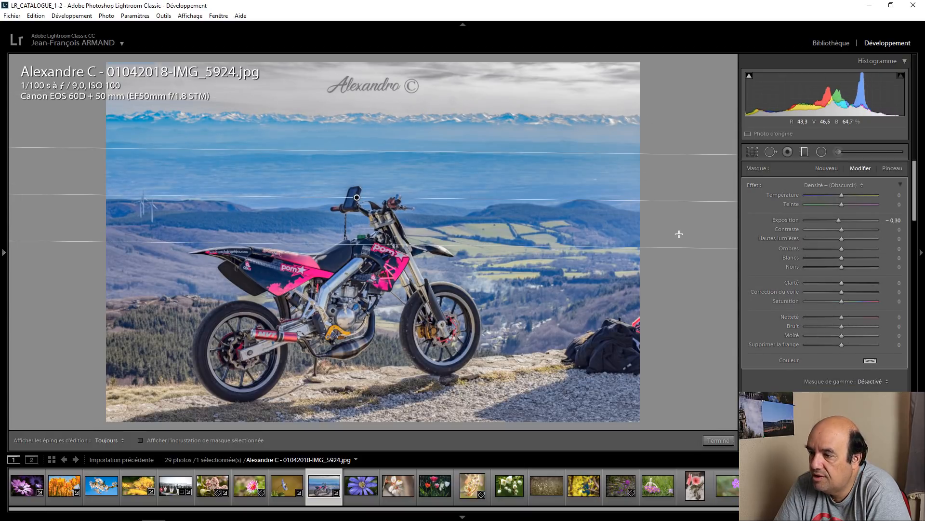
{"action": "double_click", "coordinate": [785, 220]}
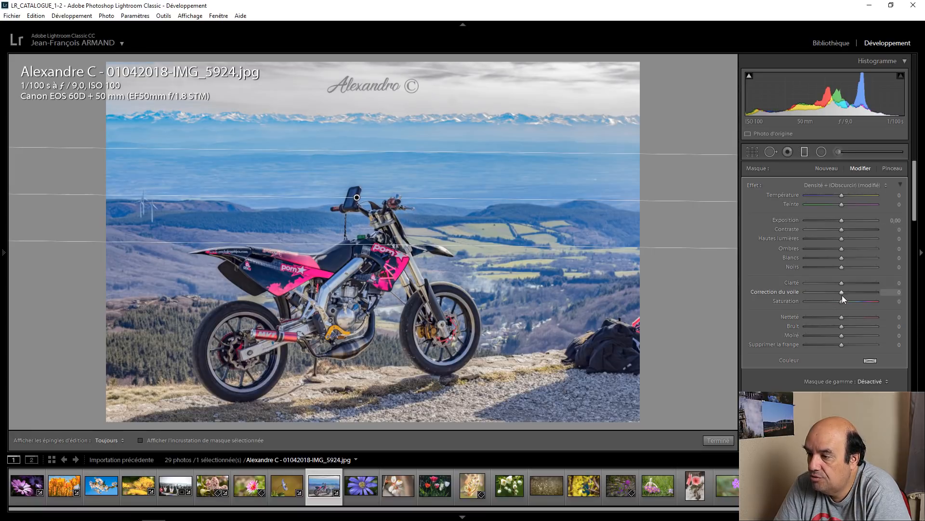
{"action": "mouse_move", "coordinate": [842, 294]}
{"action": "left_mouse_down"}
{"action": "mouse_move", "coordinate": [877, 292]}
{"action": "mouse_move", "coordinate": [812, 293]}
{"action": "mouse_move", "coordinate": [852, 295]}
{"action": "left_mouse_up"}
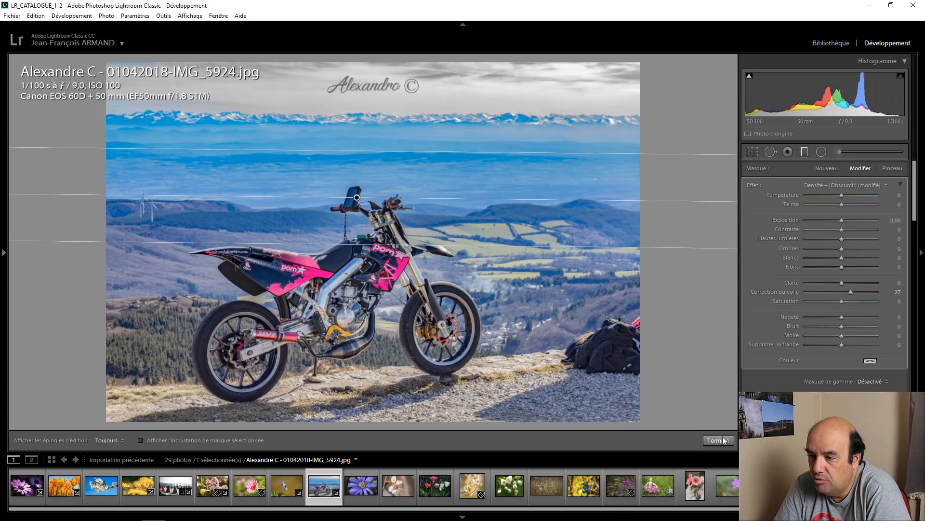
{"action": "left_click", "coordinate": [719, 440]}
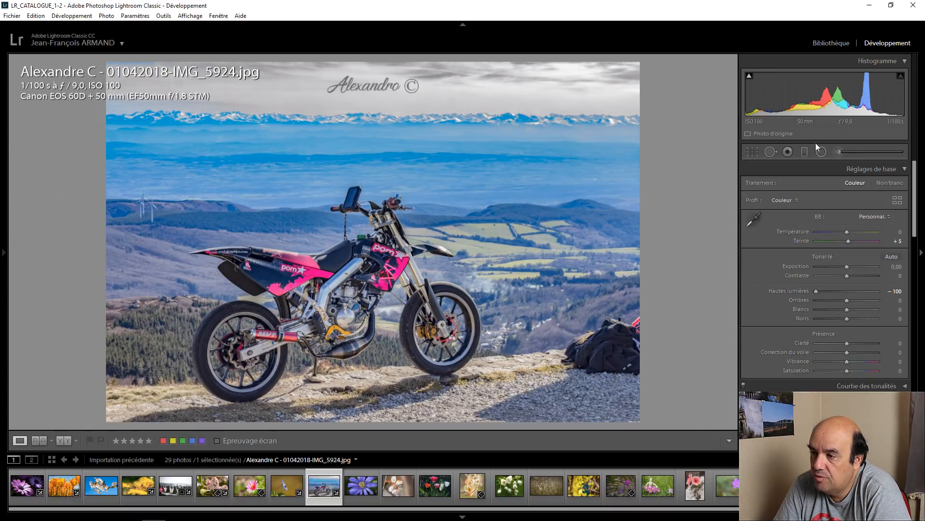
Step: Delete the graduated filter from the motorcycle photo and finish filter editing
{"action": "left_click", "coordinate": [805, 152]}
{"action": "right_click", "coordinate": [342, 201]}
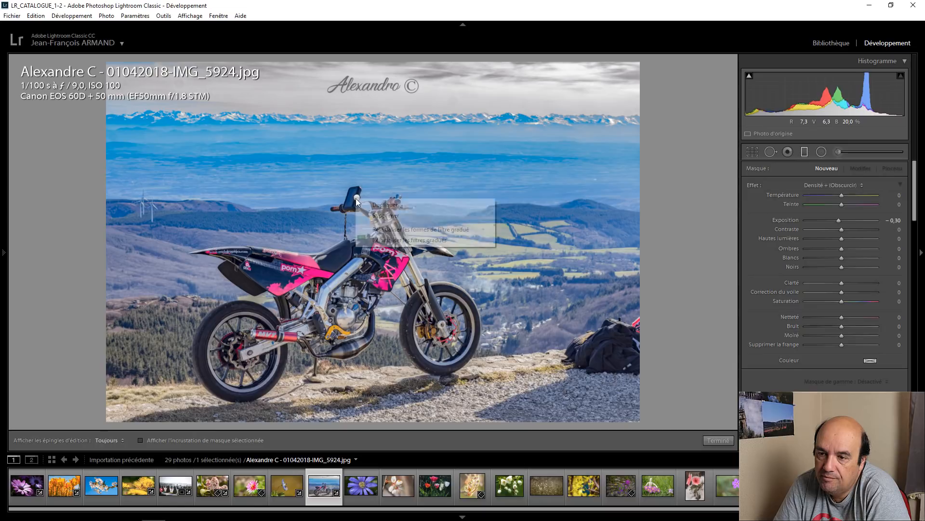
{"action": "left_click", "coordinate": [387, 216]}
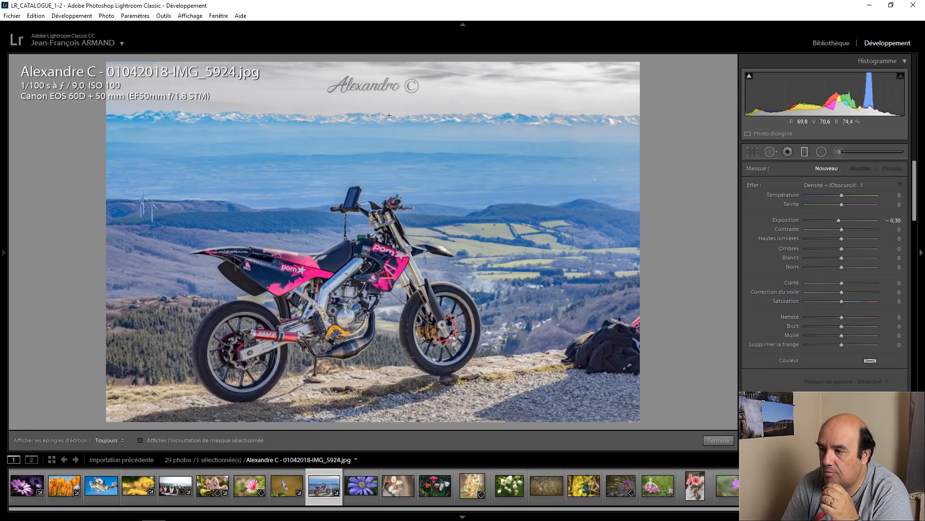
{"action": "left_click", "coordinate": [719, 440]}
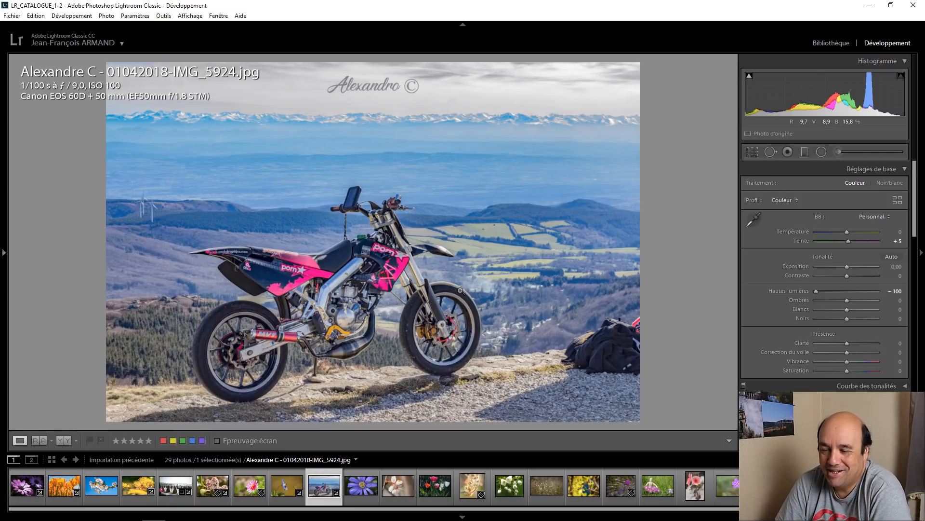
Step: Open the blue-violet anemone photo with water drops and inspect the yellow stamens up close
{"action": "left_click", "coordinate": [358, 472]}
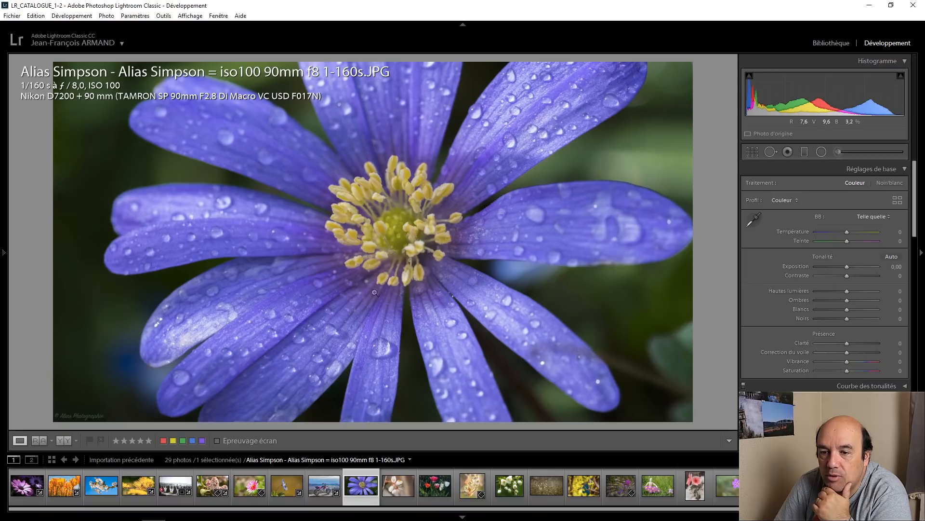
{"action": "left_click", "coordinate": [381, 226]}
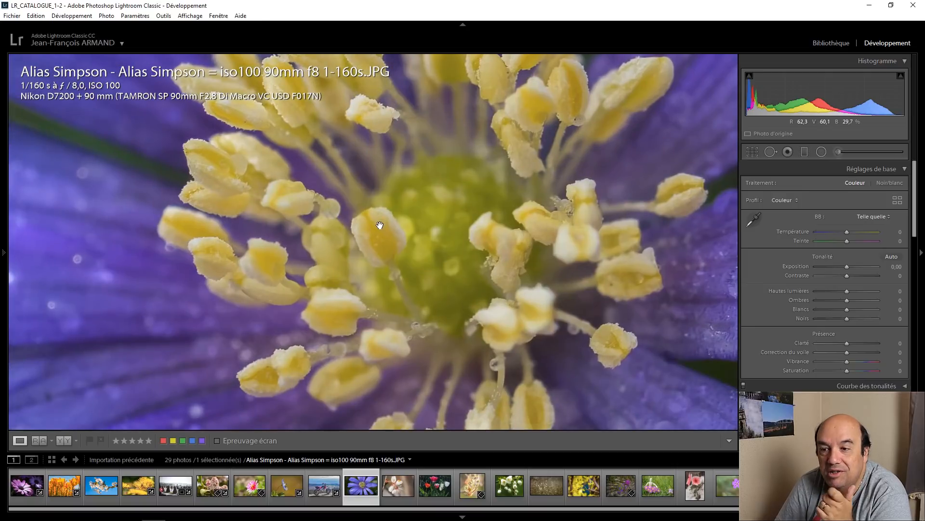
{"action": "left_click", "coordinate": [381, 258]}
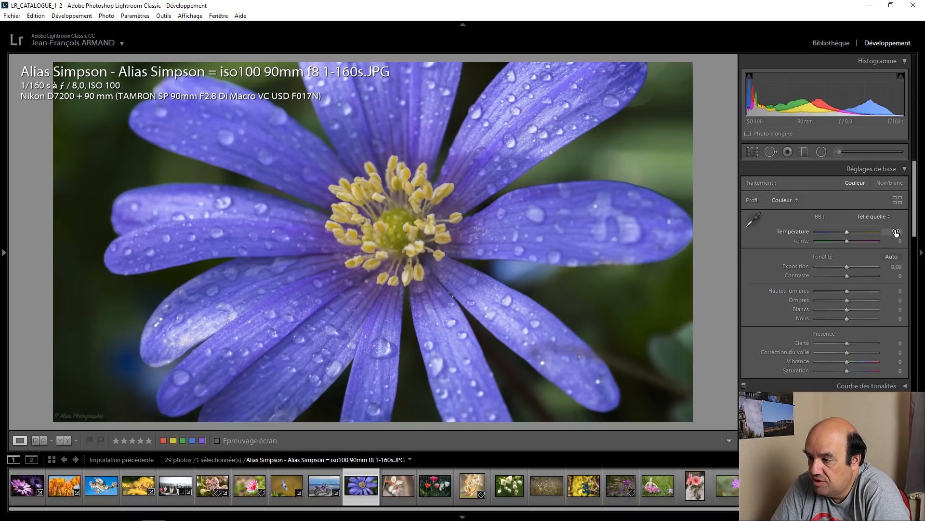
Step: Raise the anemone photo's exposure to +0.50 and its yellow saturation to +55, trying the other color saturations
{"action": "left_click_drag", "start_coordinate": [847, 268], "coordinate": [849, 272]}
{"action": "key", "text": "Up"}
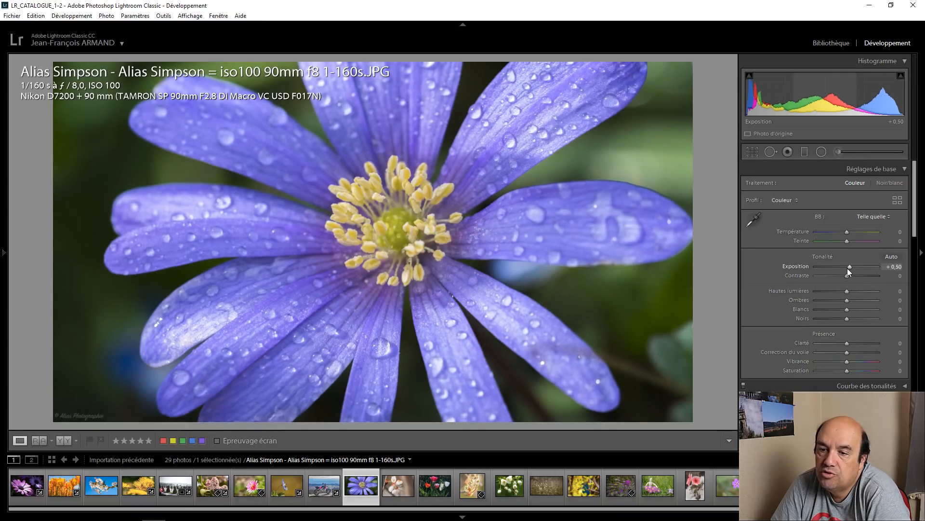
{"action": "scroll", "coordinate": [764, 295], "scroll_direction": "down", "scroll_amount": 3}
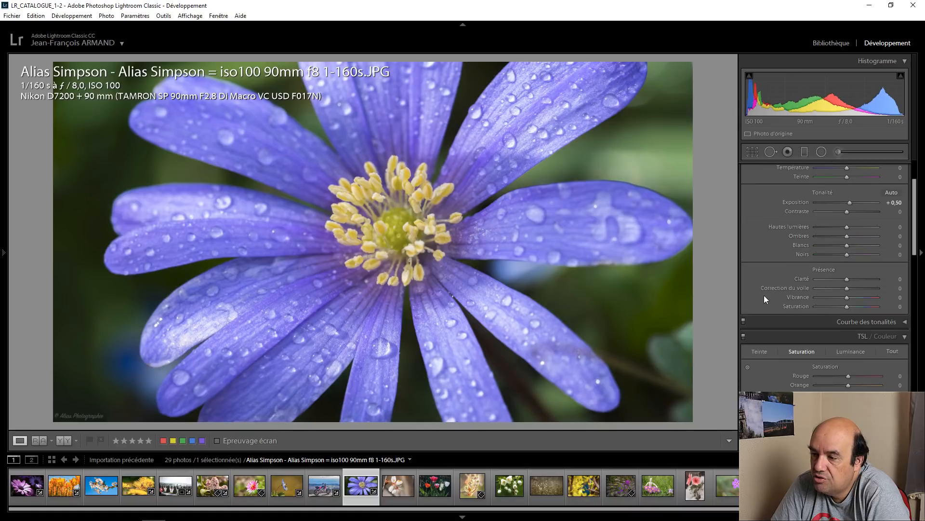
{"action": "left_click", "coordinate": [840, 287]}
{"action": "left_click_drag", "start_coordinate": [848, 339], "coordinate": [872, 339]}
{"action": "left_click", "coordinate": [808, 288]}
{"action": "left_click_drag", "start_coordinate": [846, 342], "coordinate": [875, 329]}
{"action": "double_click", "coordinate": [857, 340]}
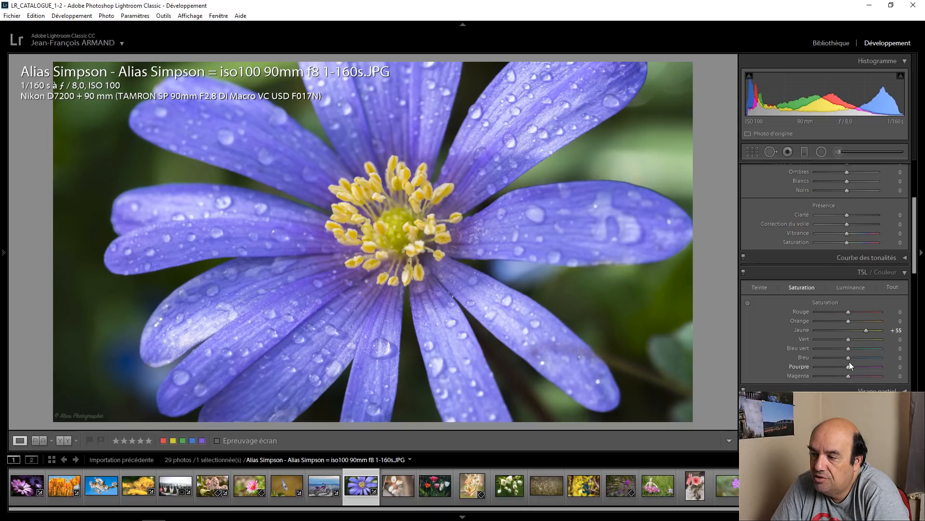
{"action": "left_click_drag", "start_coordinate": [848, 365], "coordinate": [854, 366]}
Step: Lighten the anemone photo's shadows (Ombres) to +40
{"action": "scroll", "coordinate": [771, 283], "scroll_direction": "up", "scroll_amount": 3}
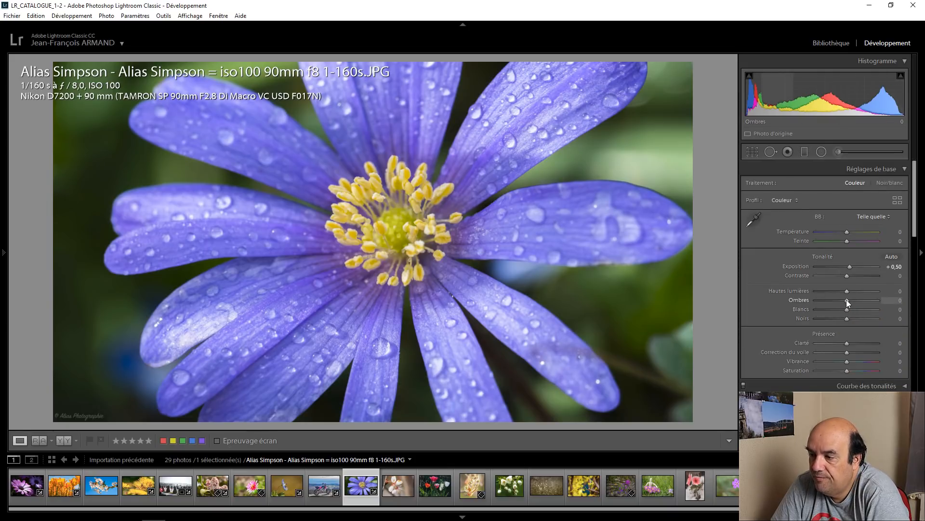
{"action": "key", "text": "Up"}
{"action": "key", "text": "Up"}
{"action": "key", "text": "Up"}
{"action": "key", "text": "Up"}
{"action": "key", "text": "Up"}
{"action": "key", "text": "Up"}
{"action": "key", "text": "Up"}
{"action": "key", "text": "Up"}
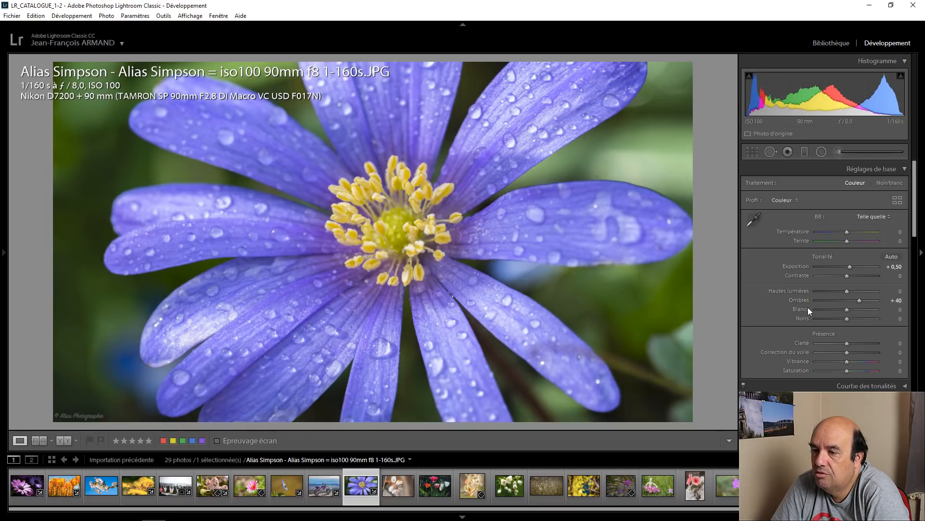
Step: Set the anemone photo's dehaze (Correction du voile) to +20, and compare before and after side by side
{"action": "left_click", "coordinate": [843, 352]}
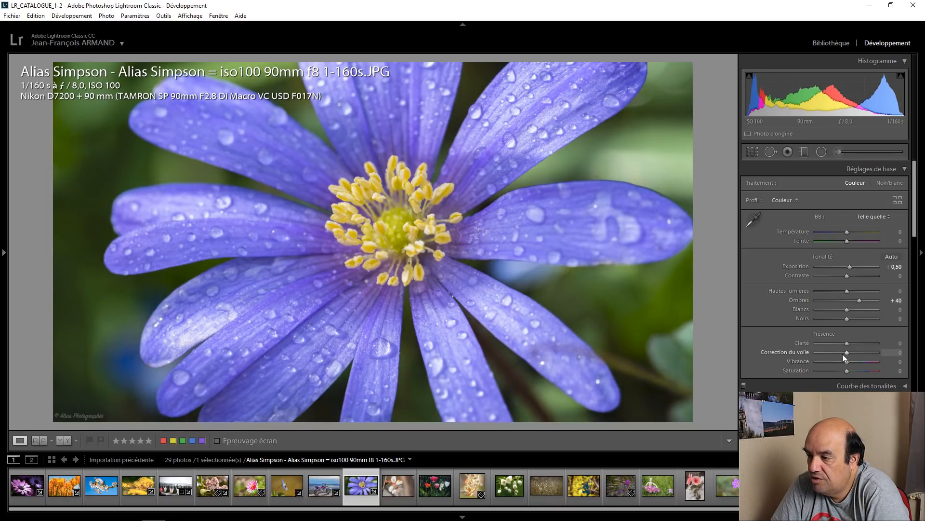
{"action": "double_click", "coordinate": [844, 352]}
{"action": "key", "text": "Up"}
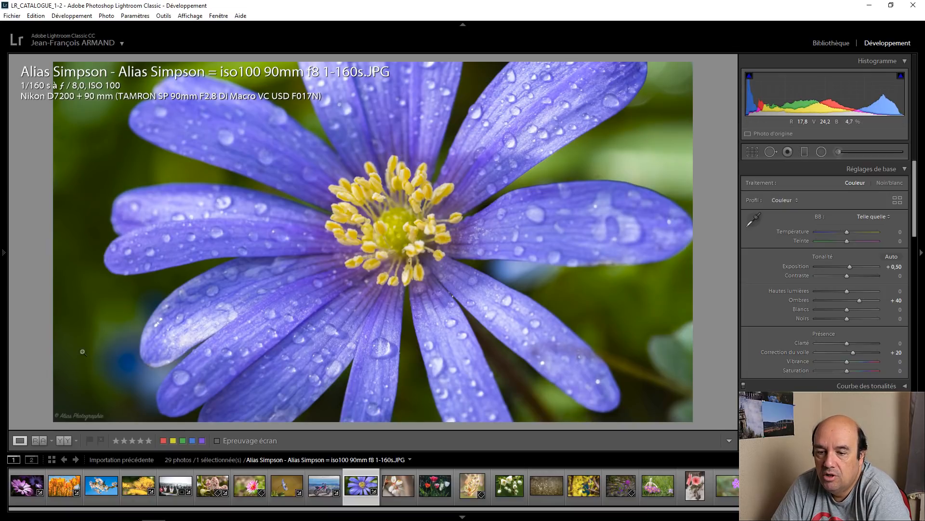
{"action": "left_click", "coordinate": [61, 440]}
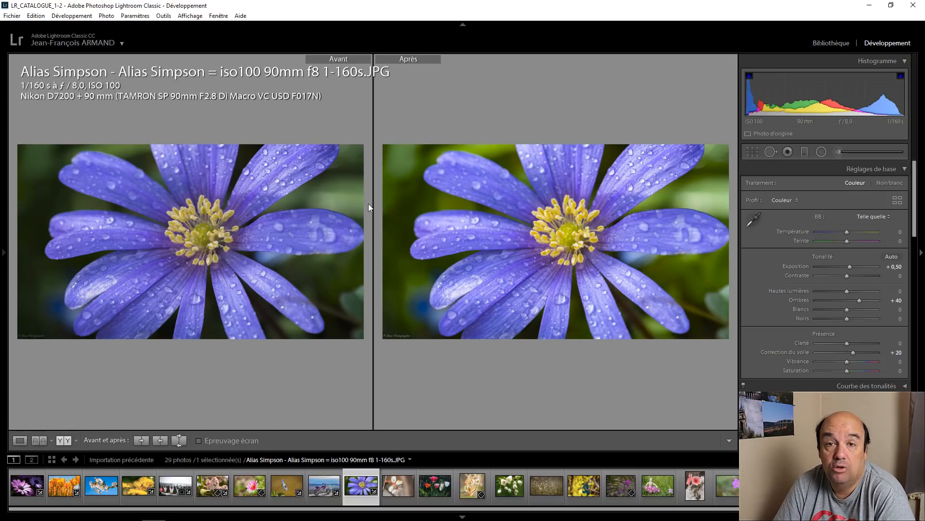
{"action": "left_click", "coordinate": [19, 440]}
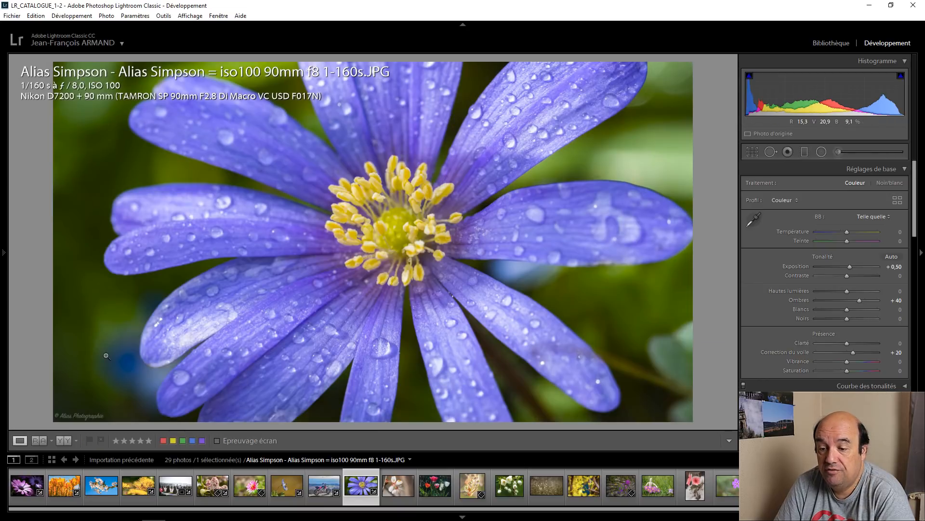
Step: Open the white blossom photo with the brown background and raise its exposure to +0.20
{"action": "left_click", "coordinate": [394, 476]}
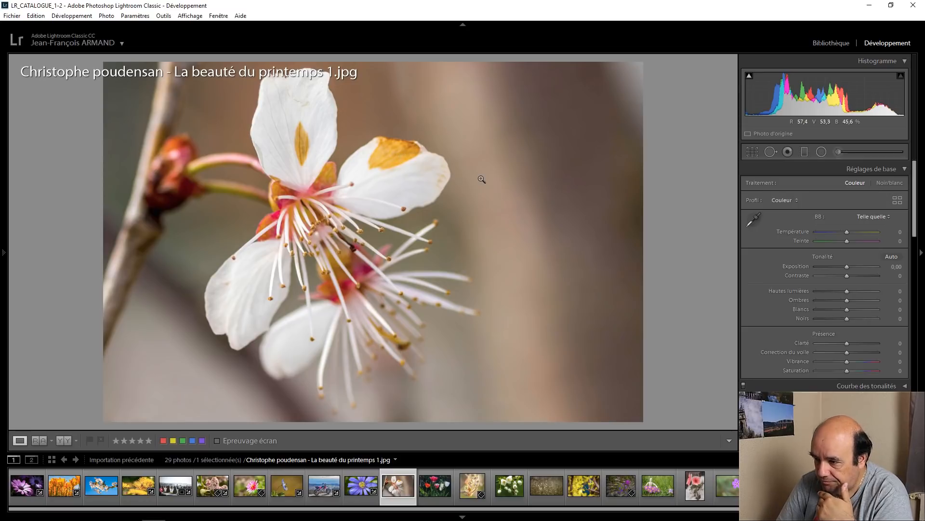
{"action": "scroll", "coordinate": [774, 313], "scroll_direction": "down", "scroll_amount": 2}
{"action": "scroll", "coordinate": [775, 314], "scroll_direction": "down", "scroll_amount": 2}
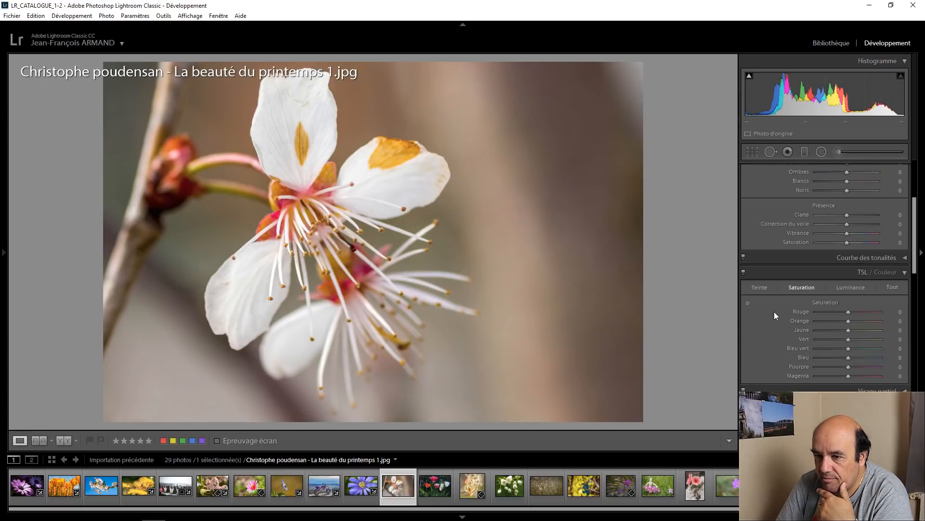
{"action": "scroll", "coordinate": [770, 247], "scroll_direction": "up", "scroll_amount": 4}
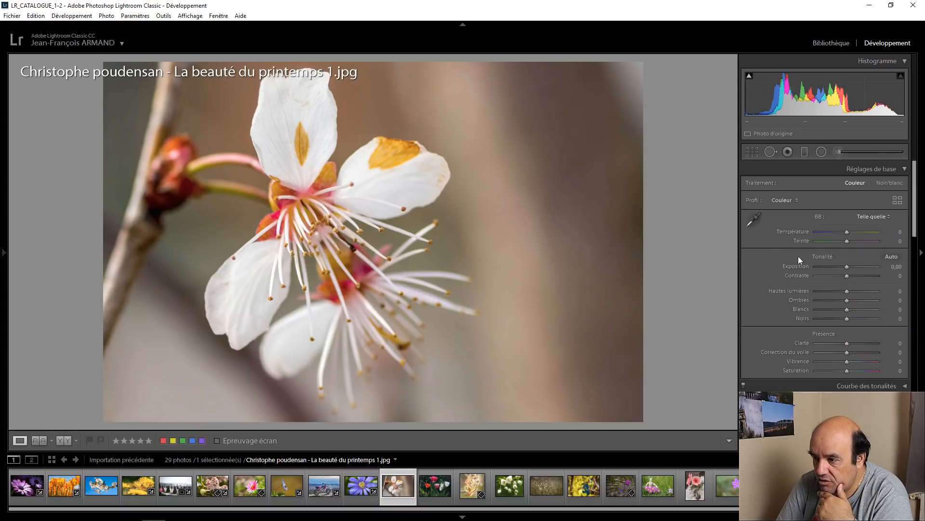
{"action": "scroll", "coordinate": [845, 267], "scroll_direction": "up", "scroll_amount": 2}
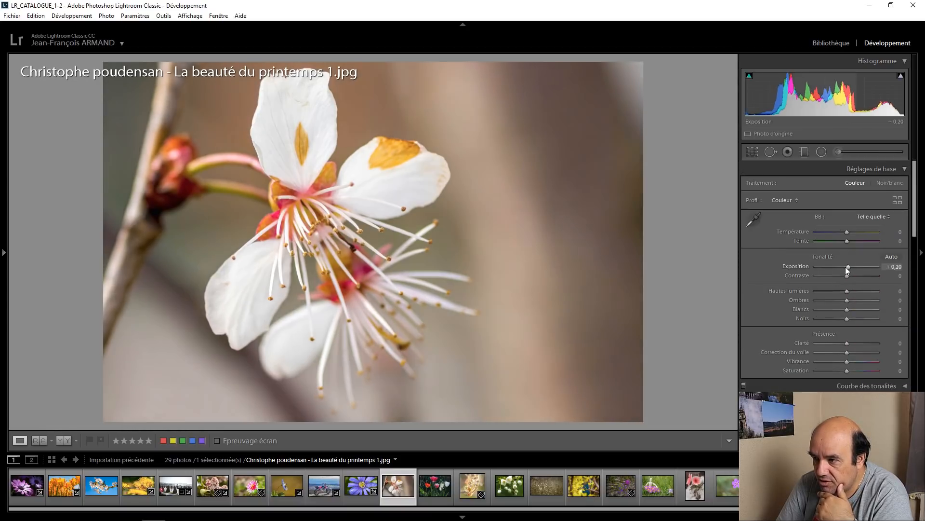
{"action": "mouse_move", "coordinate": [902, 77]}
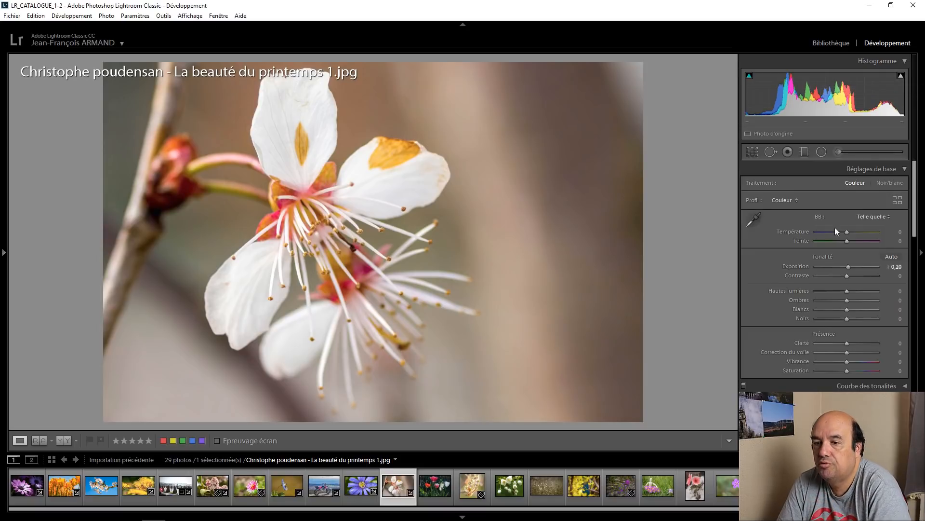
Step: Raise the white blossom photo's color saturation: yellow (Jaune) to +25, green (Vert) to +40 and orange to +30
{"action": "key", "text": "ctrl+3"}
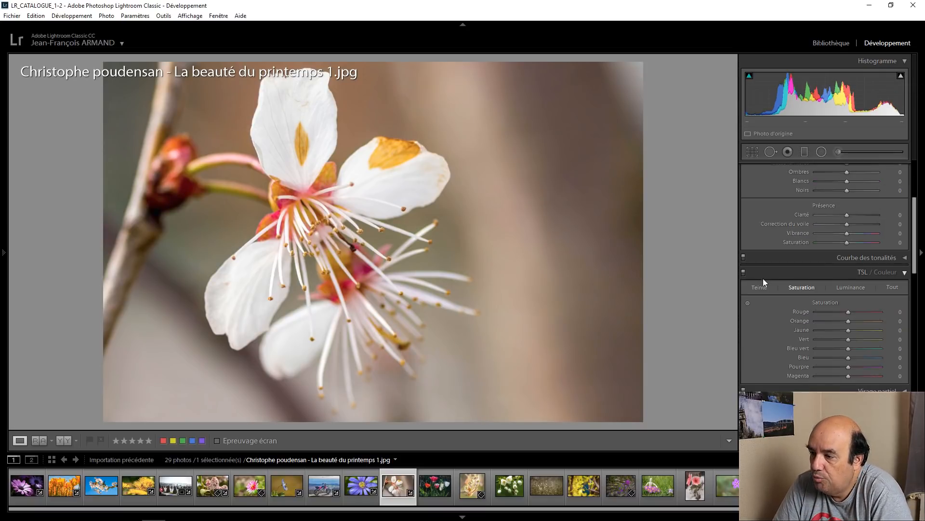
{"action": "scroll", "coordinate": [848, 332], "scroll_direction": "up", "scroll_amount": 5}
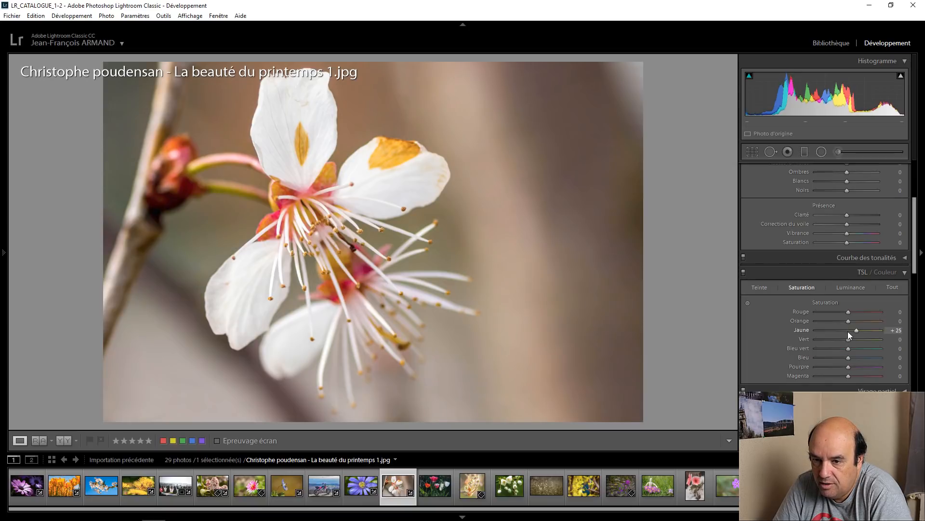
{"action": "scroll", "coordinate": [851, 342], "scroll_direction": "up", "scroll_amount": 7}
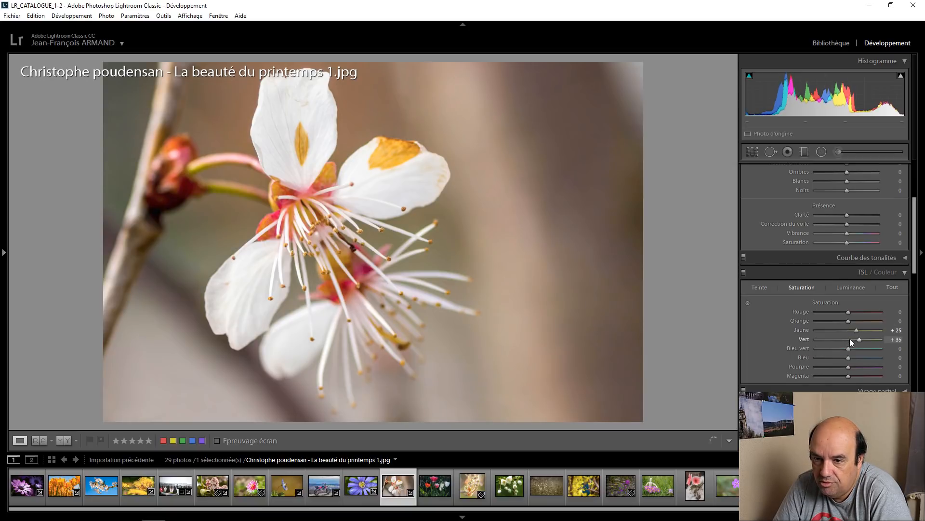
{"action": "scroll", "coordinate": [848, 324], "scroll_direction": "up", "scroll_amount": 5}
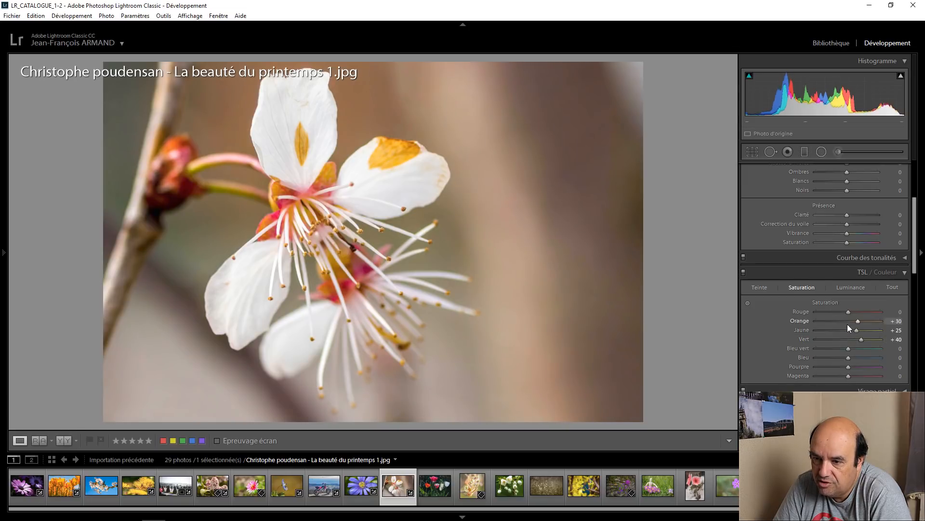
{"action": "scroll", "coordinate": [848, 324], "scroll_direction": "up", "scroll_amount": 1}
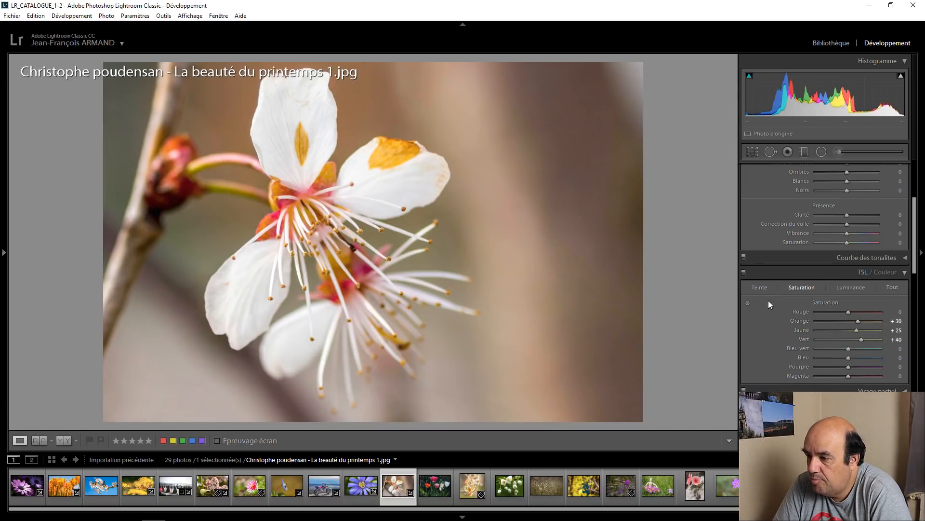
Step: Adjust the brown background with the targeted saturation tool to red +13 and orange +73, and compare before and after side by side
{"action": "left_click", "coordinate": [748, 303]}
{"action": "left_click_drag", "start_coordinate": [575, 170], "coordinate": [574, 144]}
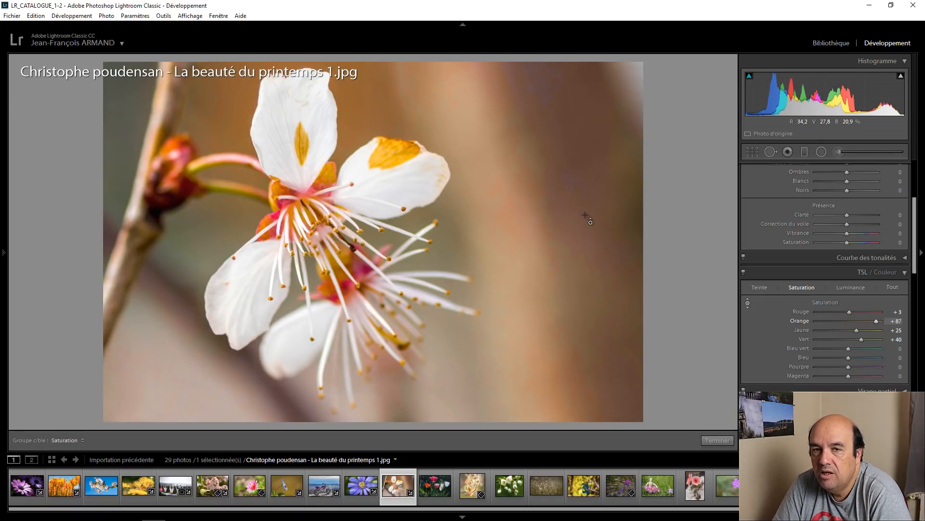
{"action": "left_click", "coordinate": [748, 302]}
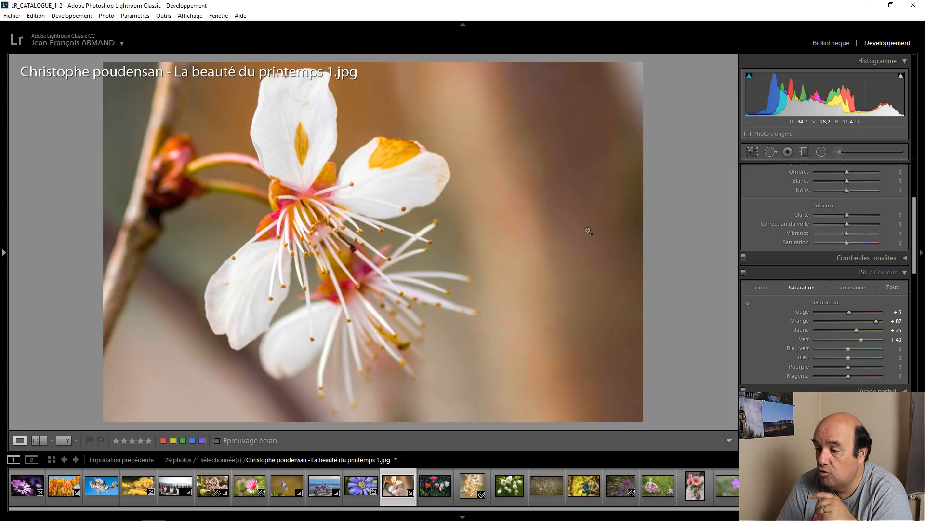
{"action": "left_click", "coordinate": [747, 302]}
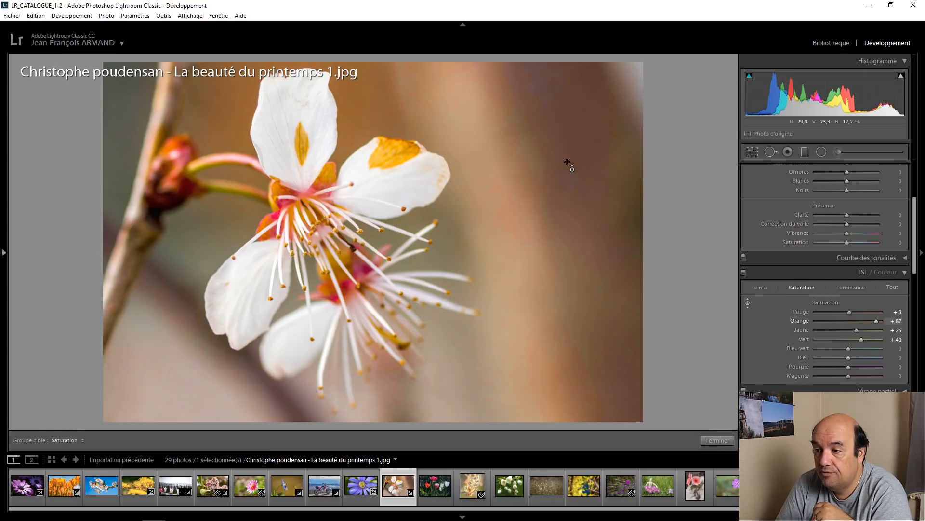
{"action": "mouse_move", "coordinate": [568, 162]}
{"action": "left_mouse_down"}
{"action": "mouse_move", "coordinate": [567, 226]}
{"action": "mouse_move", "coordinate": [567, 160]}
{"action": "left_mouse_up"}
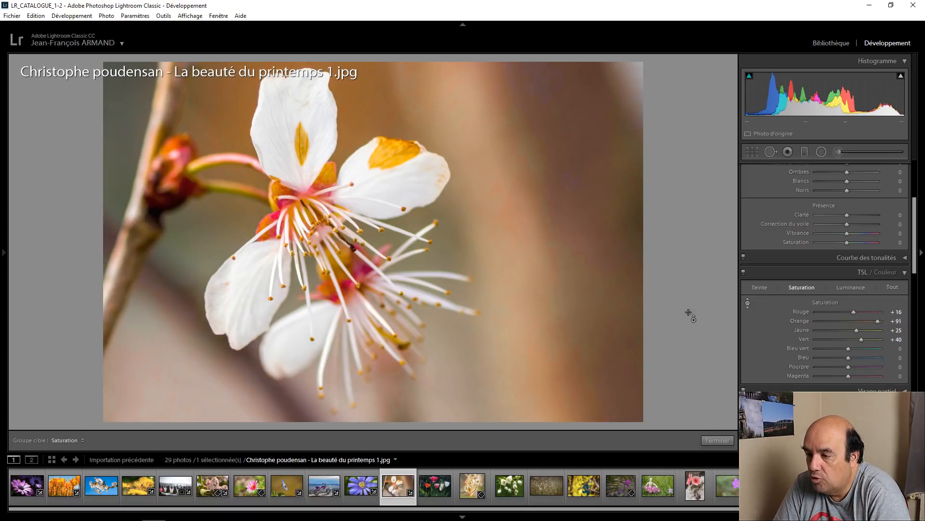
{"action": "left_click_drag", "start_coordinate": [594, 176], "coordinate": [594, 200]}
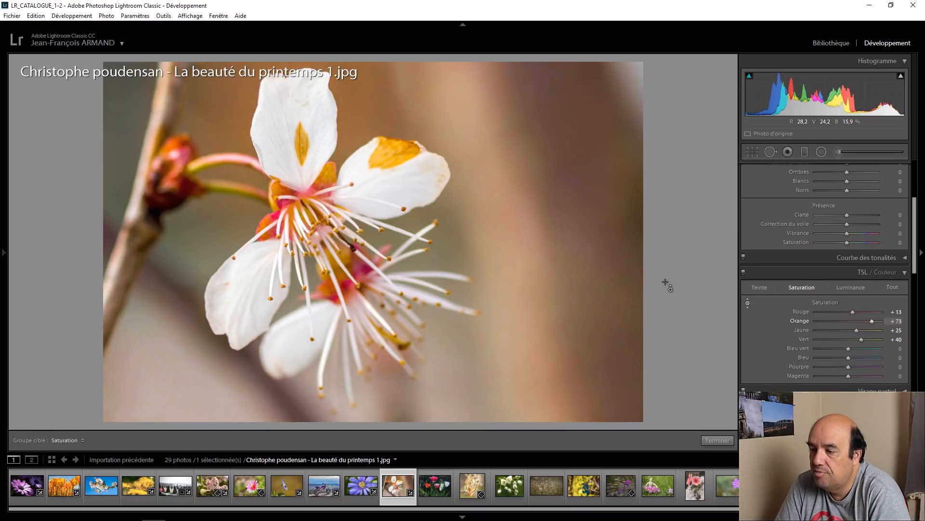
{"action": "left_click", "coordinate": [722, 444]}
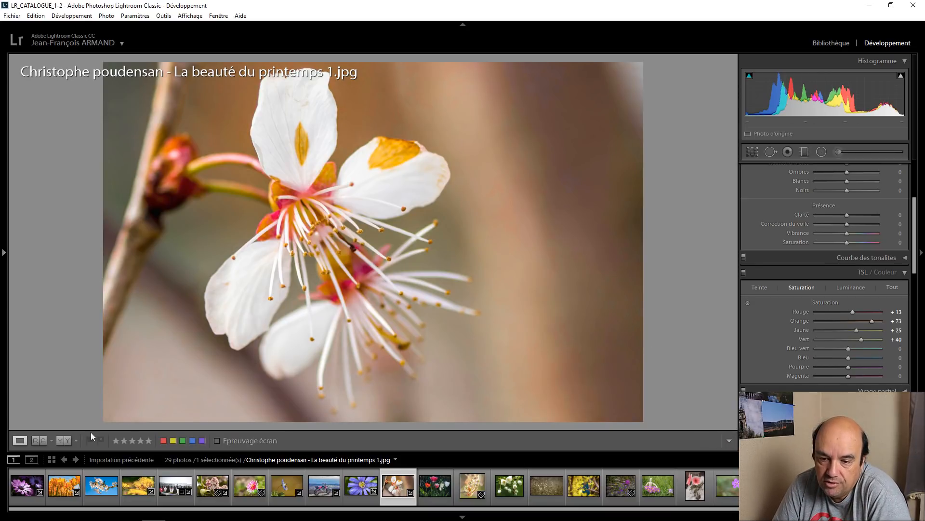
{"action": "left_click", "coordinate": [64, 440]}
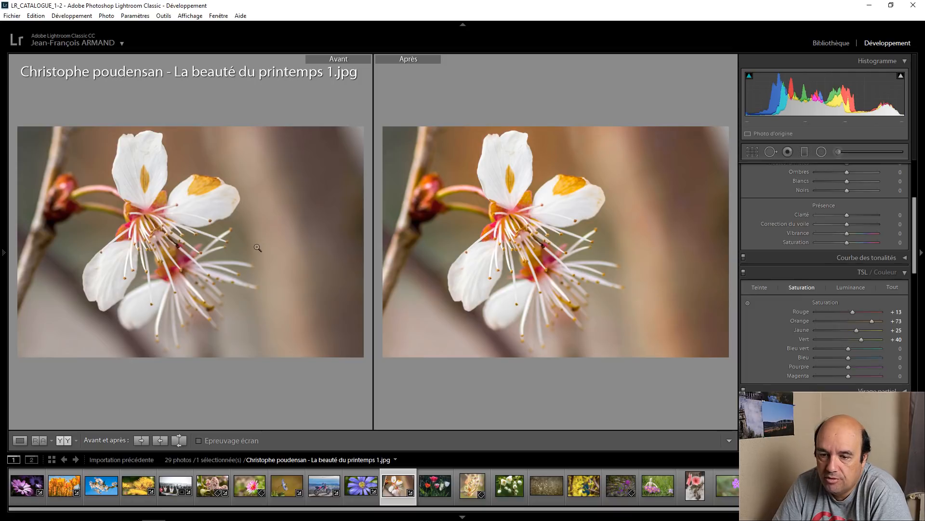
{"action": "left_click", "coordinate": [19, 441]}
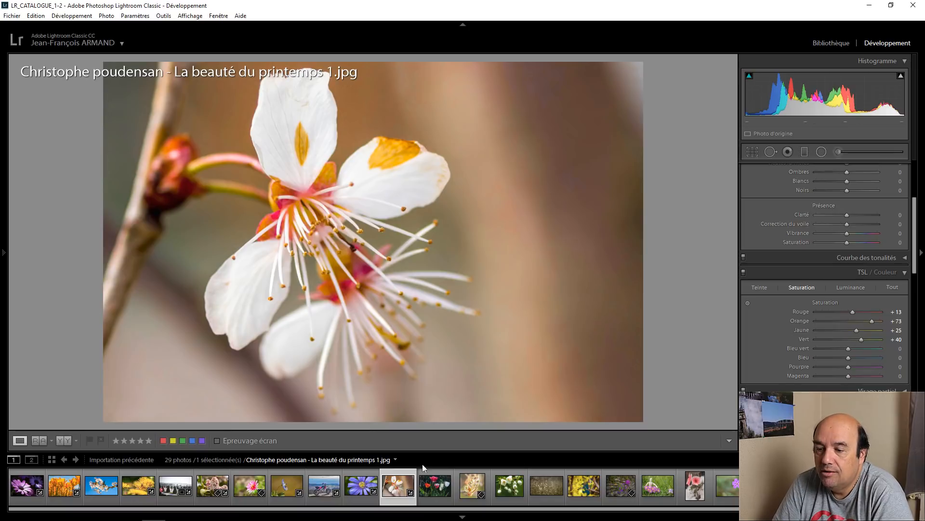
Step: Open the photo of the colorful tulips and raise its green luminance to +82
{"action": "left_click", "coordinate": [443, 472]}
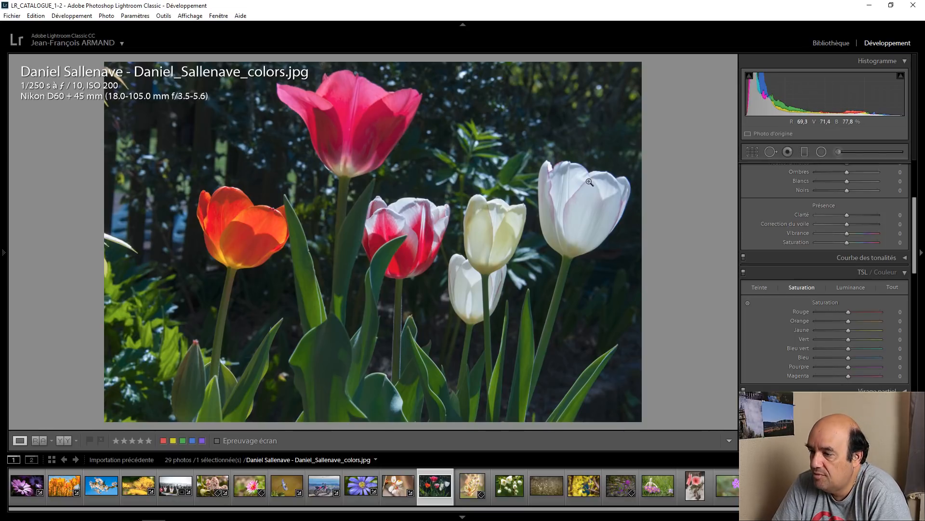
{"action": "left_click", "coordinate": [854, 288]}
{"action": "left_click_drag", "start_coordinate": [852, 339], "coordinate": [892, 335]}
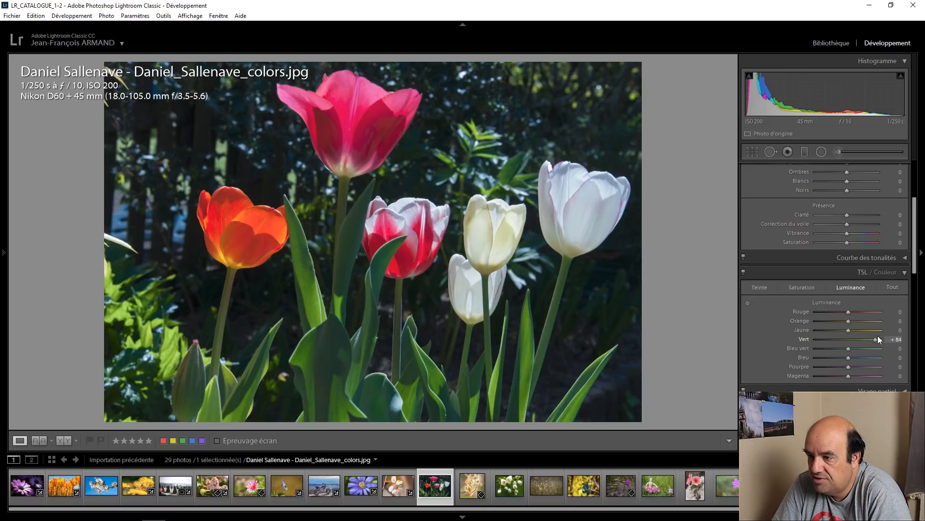
Step: Lighten the tulip photo's shadows (Ombres) to +50
{"action": "scroll", "coordinate": [802, 305], "scroll_direction": "up", "scroll_amount": 5}
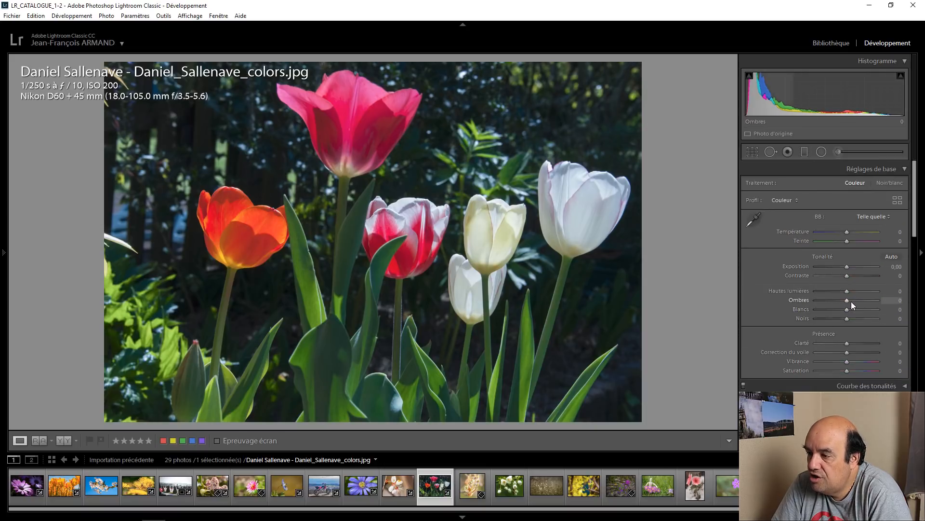
{"action": "key", "text": "Up"}
{"action": "key", "text": "Up"}
{"action": "key", "text": "Up"}
{"action": "key", "text": "Up"}
{"action": "key", "text": "Up"}
{"action": "key", "text": "Up"}
{"action": "key", "text": "Up"}
{"action": "key", "text": "Up"}
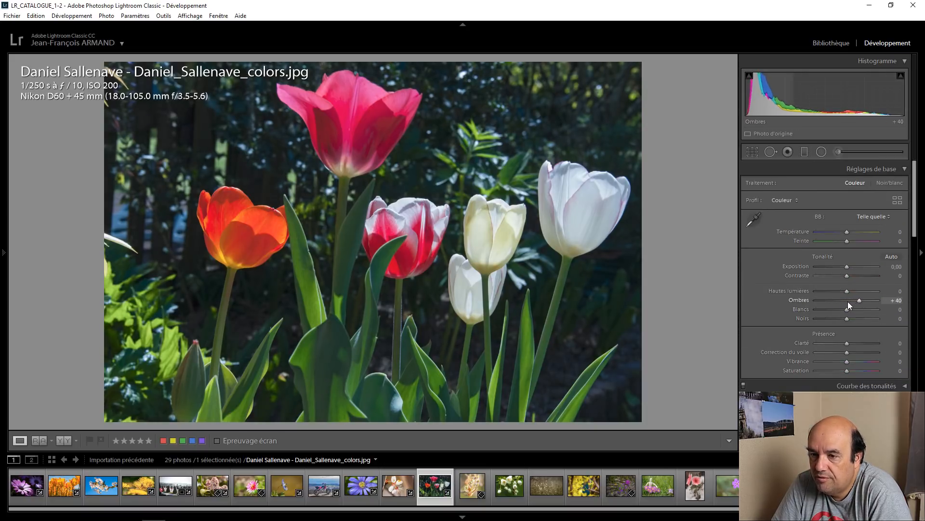
{"action": "key", "text": "Up"}
{"action": "key", "text": "Up"}
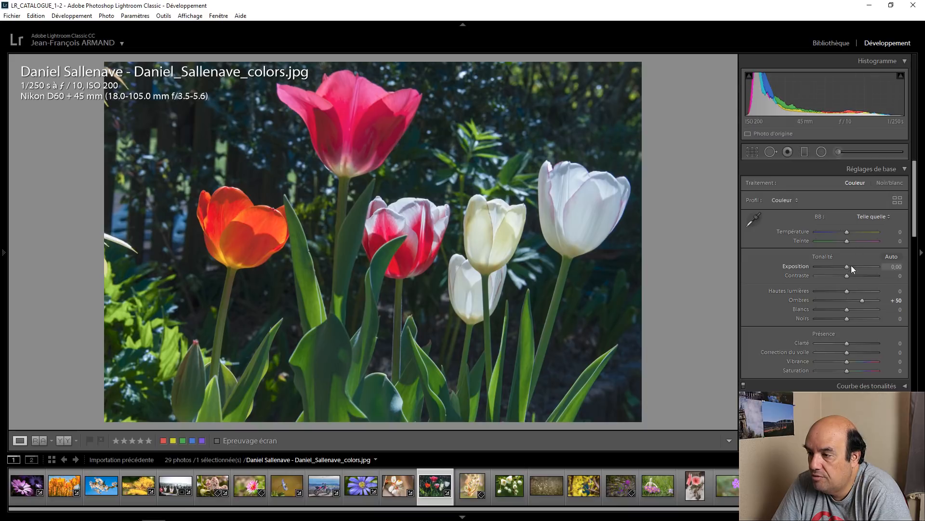
Step: Raise the tulip photo's exposure to +0.90
{"action": "key", "text": "Up"}
{"action": "key", "text": "Up"}
{"action": "key", "text": "Up"}
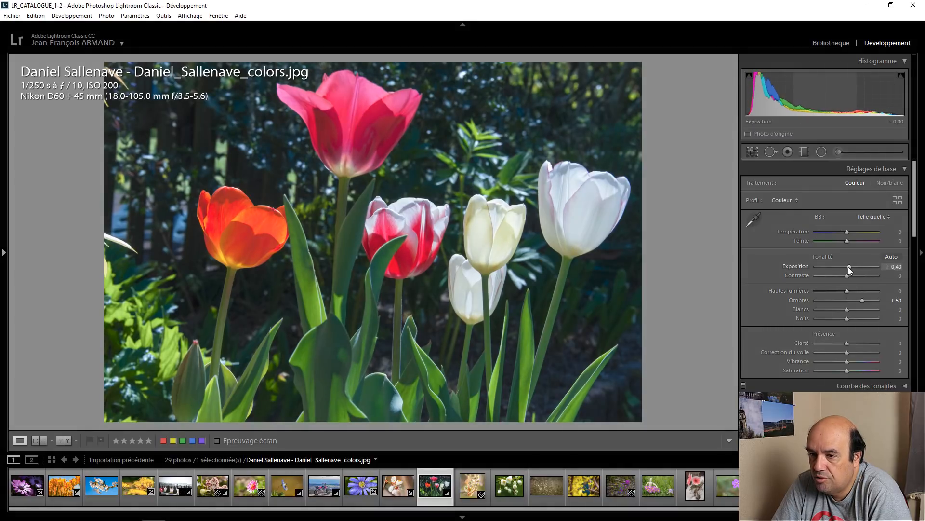
{"action": "key", "text": "Up"}
{"action": "key", "text": "Up"}
{"action": "key", "text": "Up"}
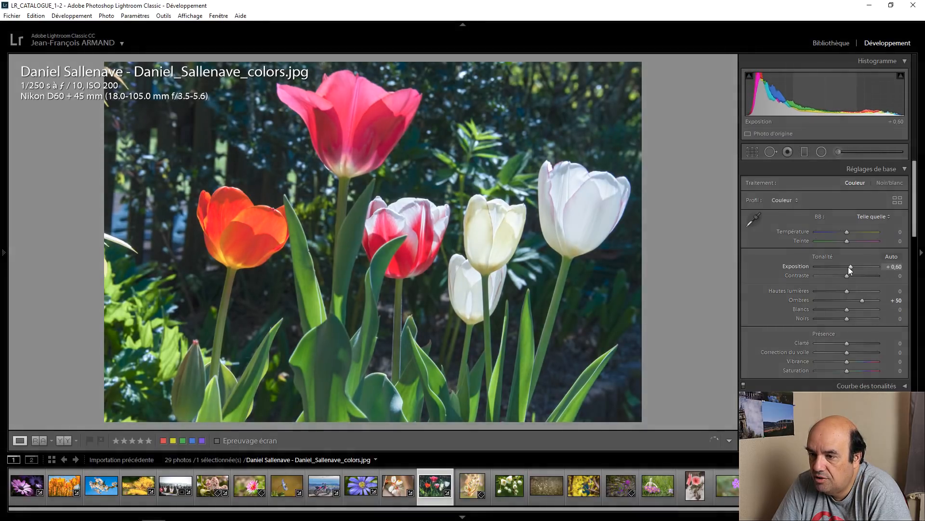
{"action": "key", "text": "Up"}
{"action": "key", "text": "Up"}
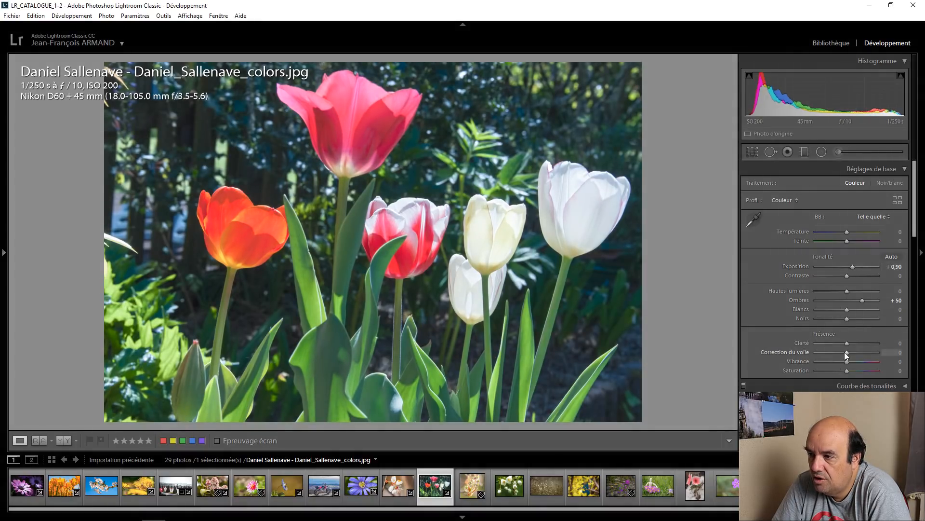
Step: Lower the tulip photo's highlights (Hautes lumières) to -58 and set its dehaze (Correction du voile) to +25
{"action": "left_click_drag", "start_coordinate": [845, 294], "coordinate": [828, 291]}
{"action": "key", "text": "Up"}
{"action": "key", "text": "Up"}
{"action": "key", "text": "Up"}
{"action": "key", "text": "Up"}
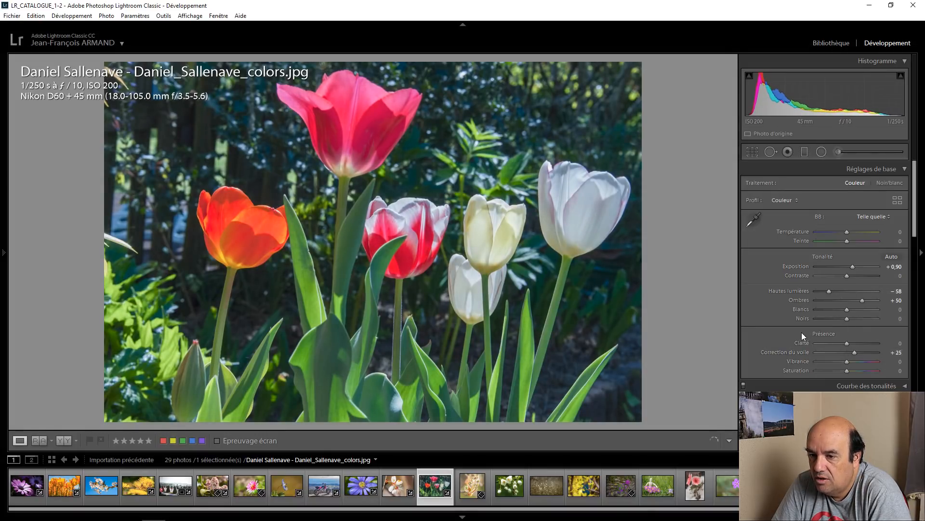
Step: Set the tulip photo's green saturation to +25 and raise its orange saturation
{"action": "scroll", "coordinate": [803, 331], "scroll_direction": "down", "scroll_amount": 3}
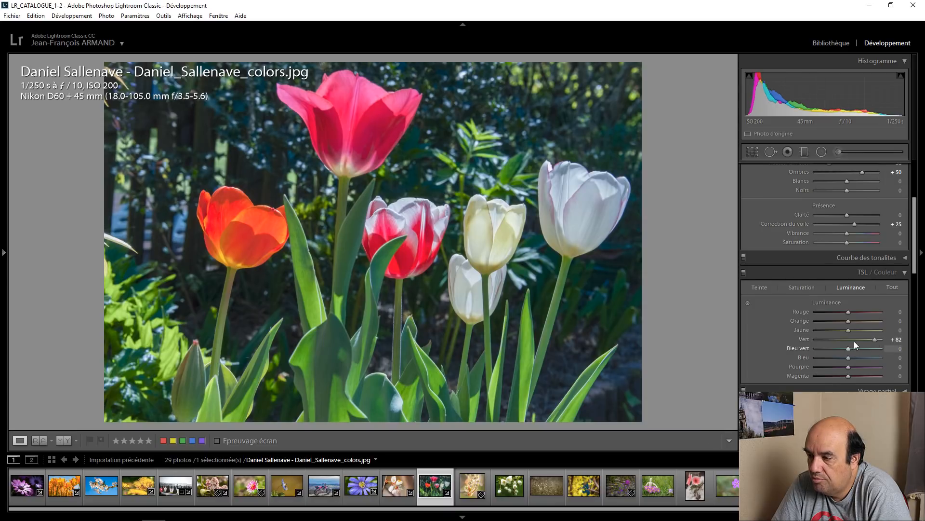
{"action": "left_click", "coordinate": [802, 287]}
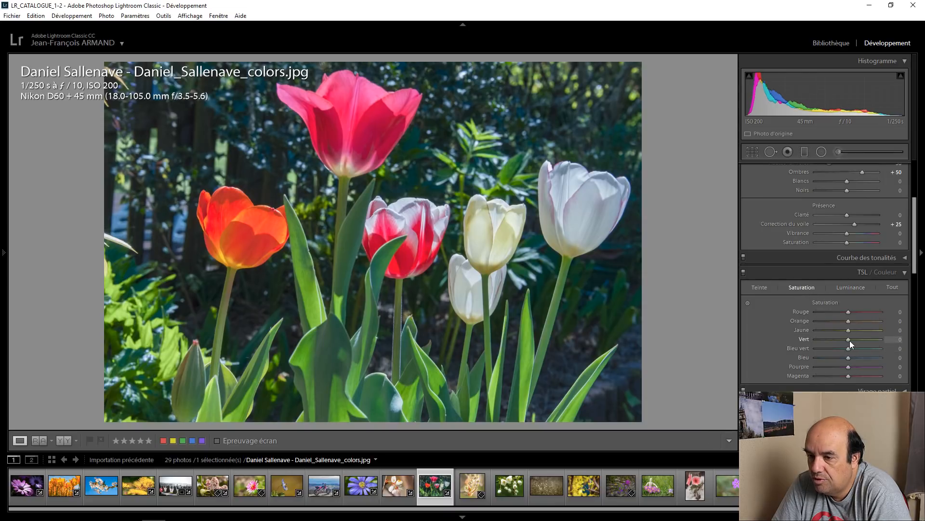
{"action": "key", "text": "Up"}
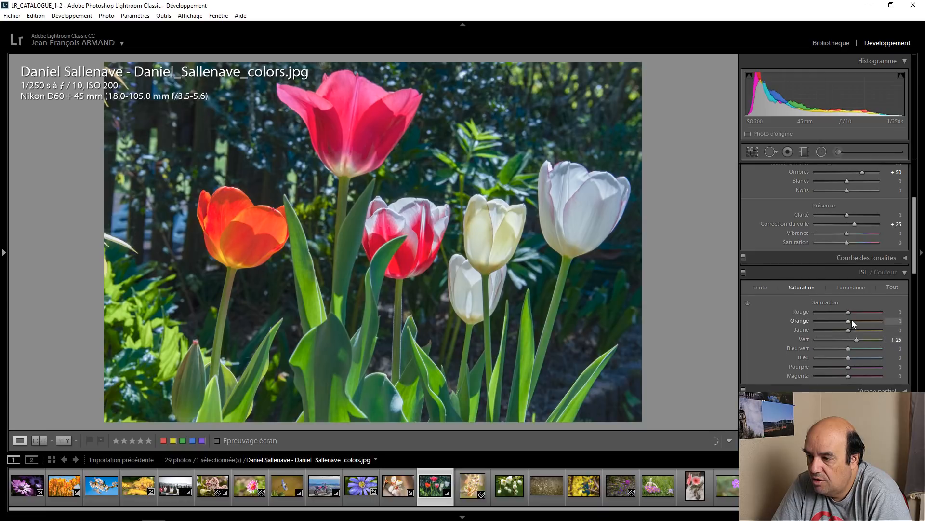
{"action": "key", "text": "Up"}
{"action": "key", "text": "Up"}
{"action": "key", "text": "Up"}
{"action": "key", "text": "Up"}
Step: Raise the tulip photo's whites (Blancs) to +40
{"action": "scroll", "coordinate": [769, 253], "scroll_direction": "up", "scroll_amount": 3}
{"action": "key", "text": "Up"}
{"action": "key", "text": "Up"}
{"action": "key", "text": "Up"}
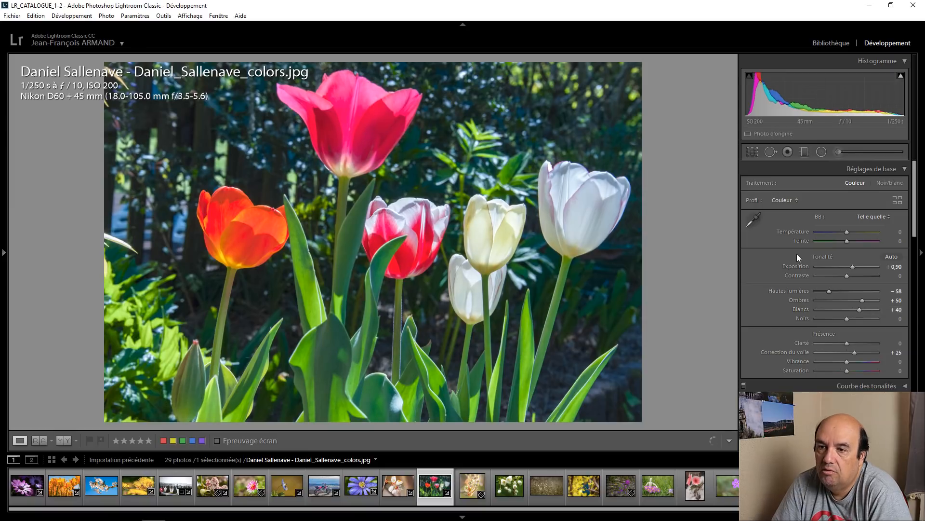
Step: Crop the tulip photo tighter around the flowers at its original aspect ratio, and compare before and after side by side
{"action": "left_click", "coordinate": [753, 152]}
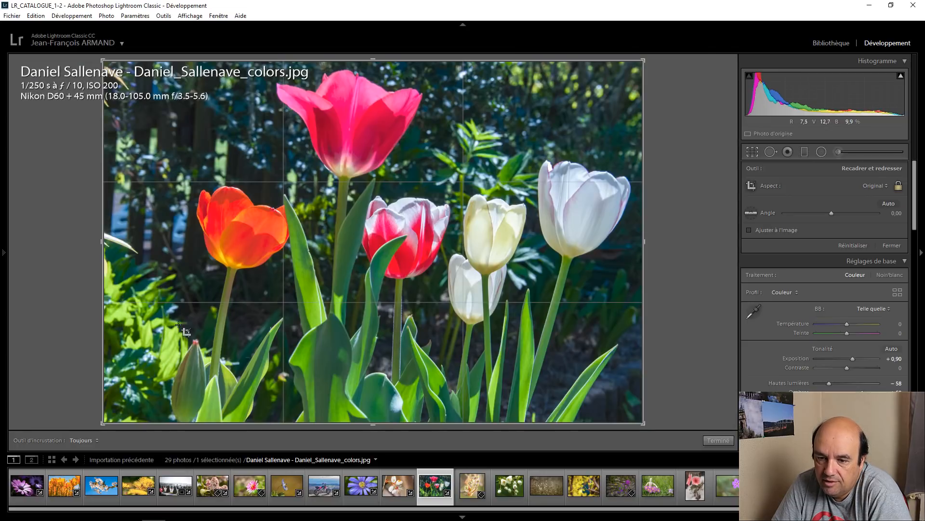
{"action": "left_click_drag", "start_coordinate": [103, 422], "coordinate": [129, 406]}
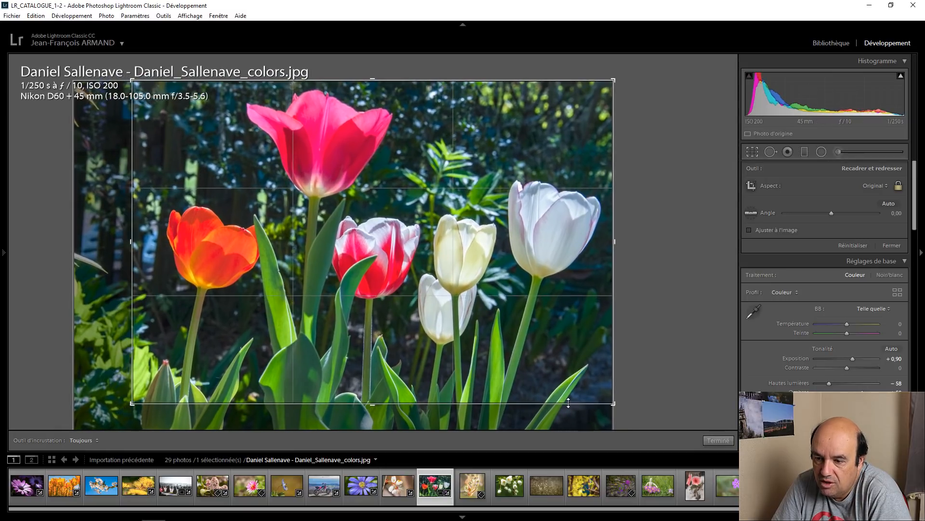
{"action": "left_click", "coordinate": [719, 440]}
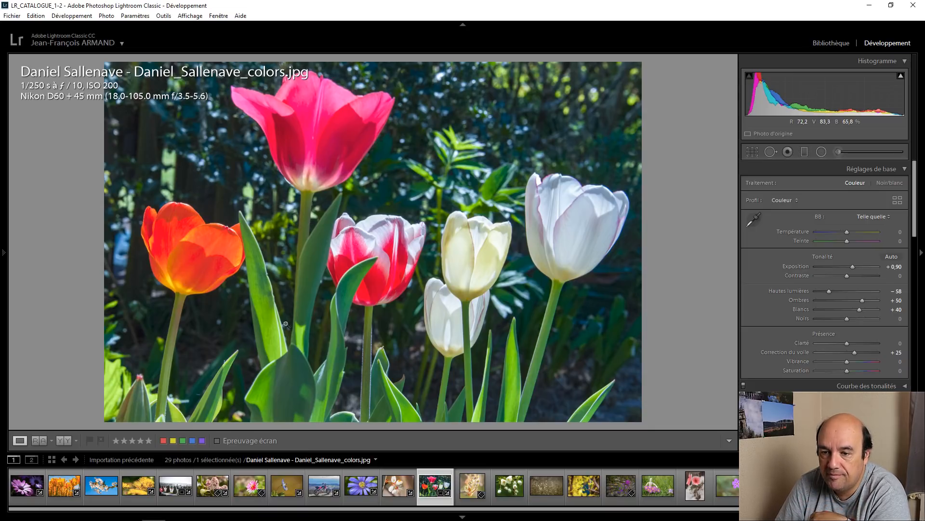
{"action": "left_click", "coordinate": [59, 440]}
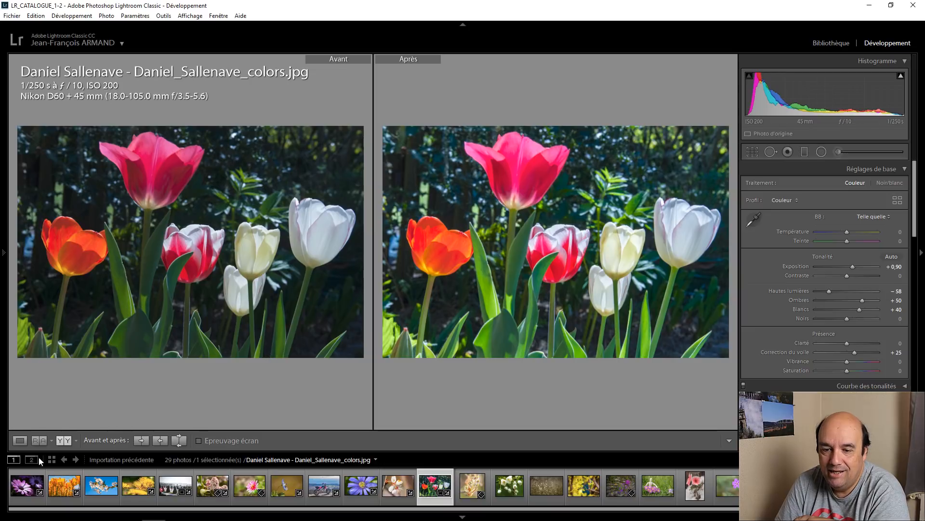
{"action": "key", "text": "y"}
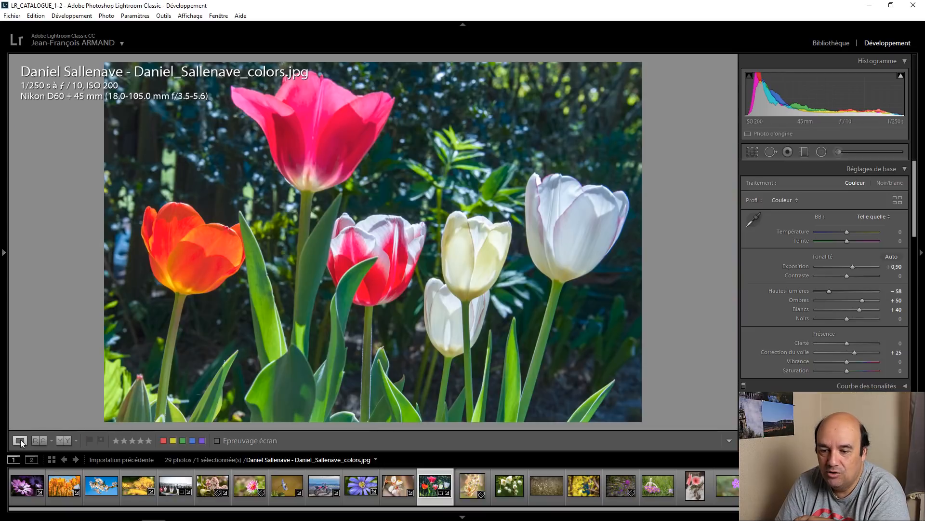
Step: Open the flower bud photo DSC_4232.jpg and set its green saturation to +40
{"action": "left_click", "coordinate": [481, 487]}
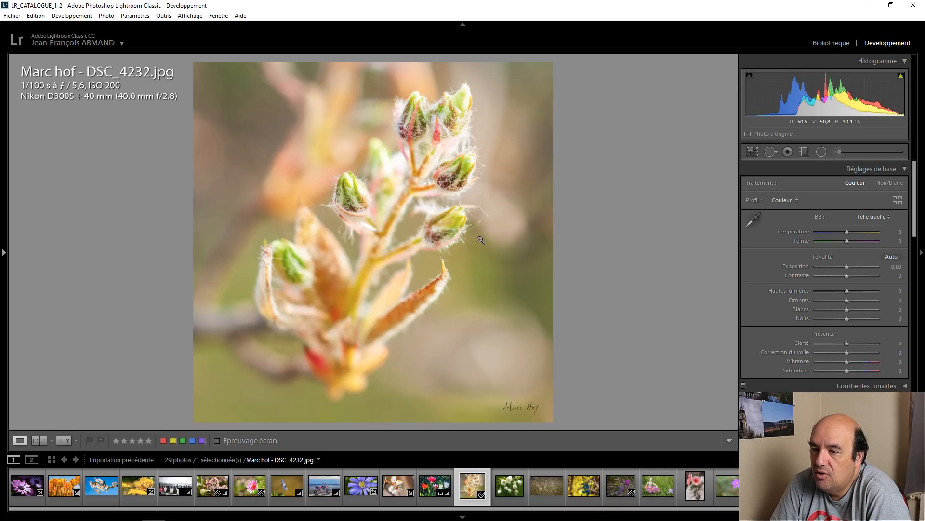
{"action": "mouse_move", "coordinate": [902, 80]}
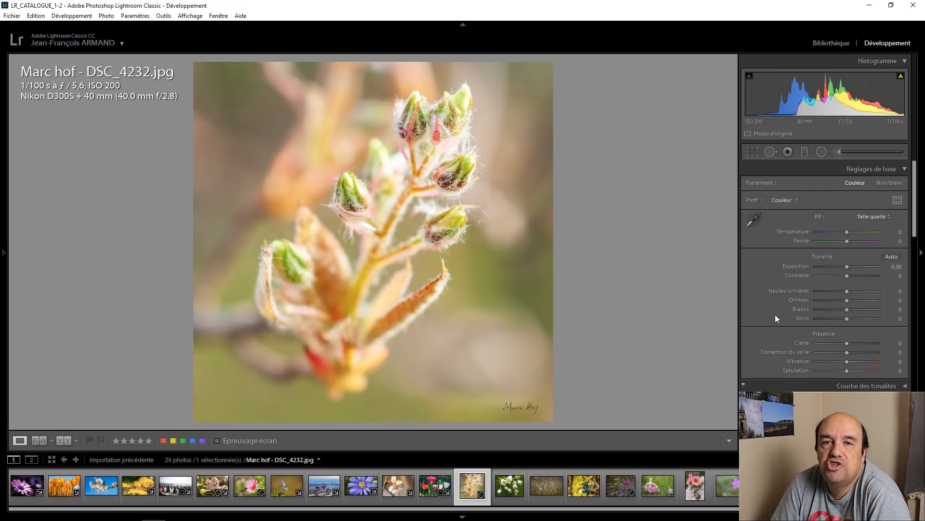
{"action": "scroll", "coordinate": [777, 314], "scroll_direction": "down", "scroll_amount": 4}
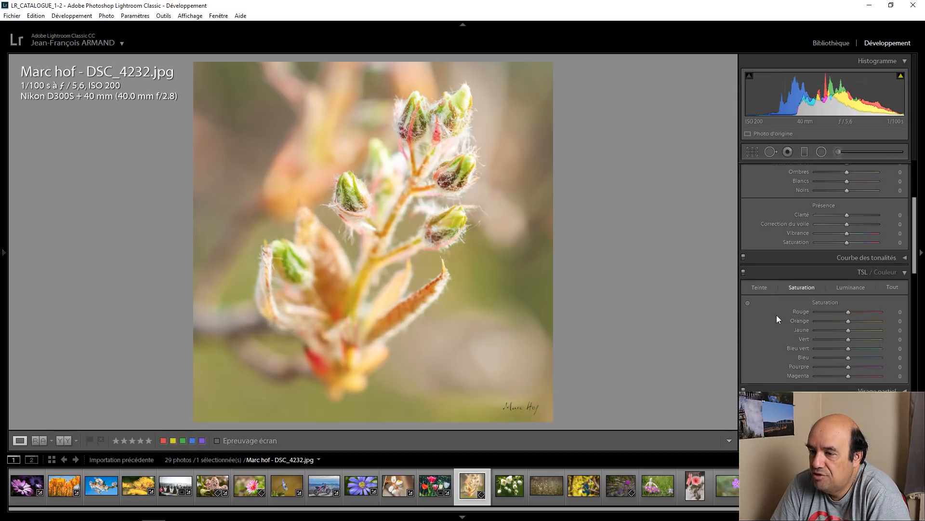
{"action": "scroll", "coordinate": [776, 314], "scroll_direction": "down", "scroll_amount": 2}
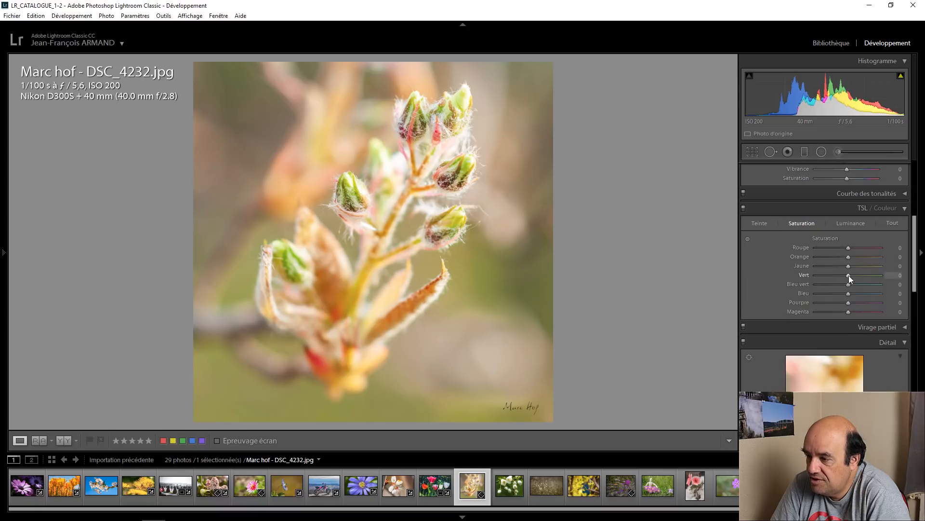
{"action": "left_click_drag", "start_coordinate": [849, 275], "coordinate": [851, 276]}
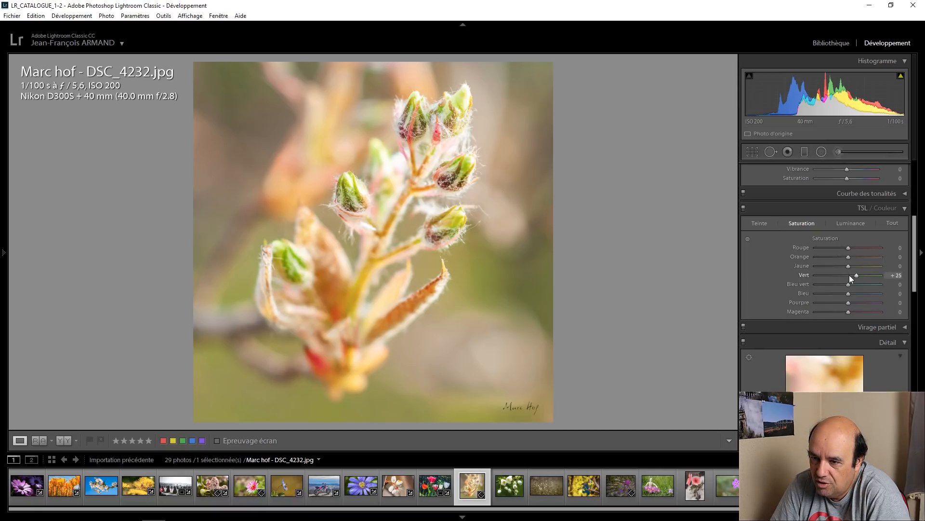
{"action": "key", "text": "Up"}
{"action": "key", "text": "Up"}
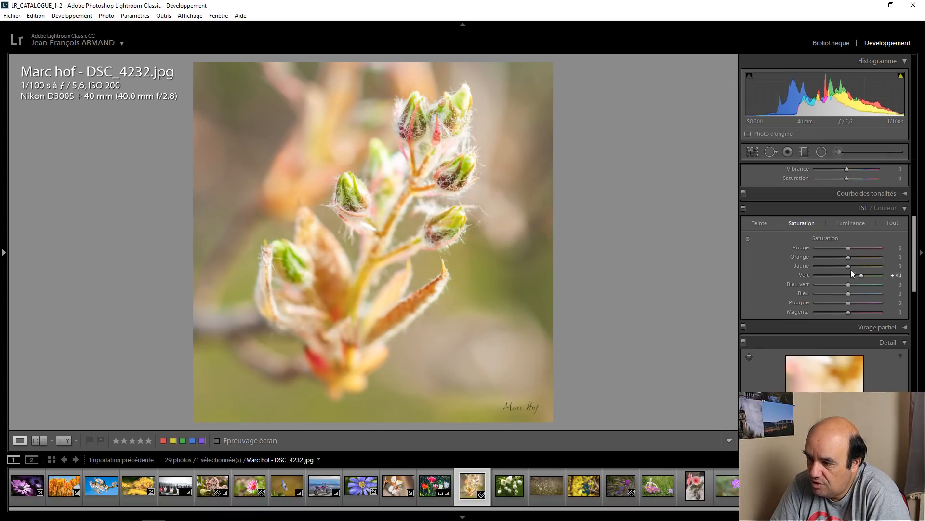
Step: Try a higher yellow saturation on the bud photo, reset it to 0, and set the orange saturation to +20
{"action": "key", "text": "Up"}
{"action": "key", "text": "Up"}
{"action": "key", "text": "Up"}
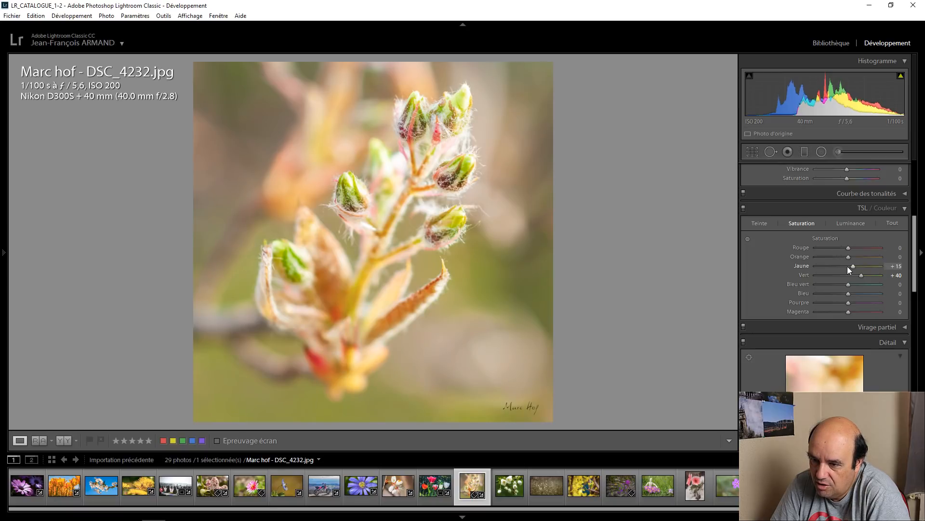
{"action": "key", "text": "Up"}
{"action": "key", "text": "Up"}
{"action": "double_click", "coordinate": [854, 267]}
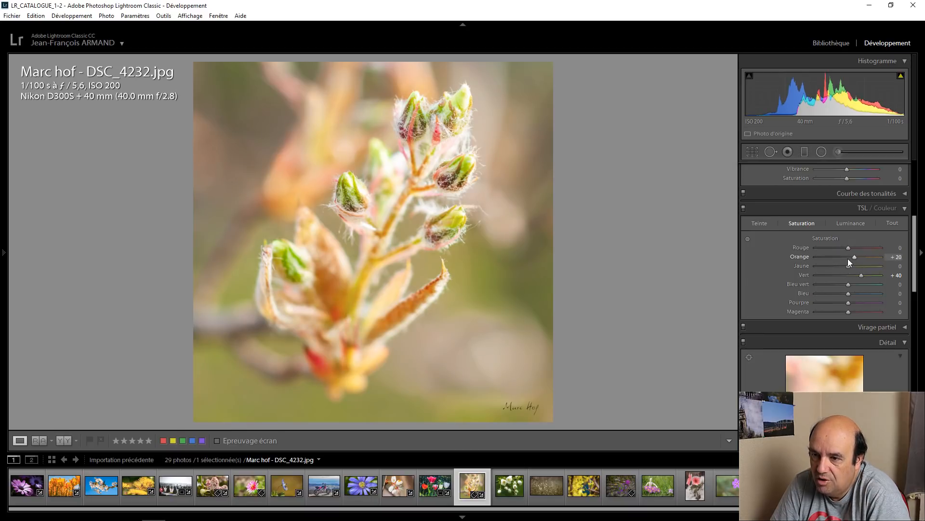
Step: Set the bud photo's clarity (Clarté) to +35 and vibrance to +20, and compare before and after side by side
{"action": "scroll", "coordinate": [782, 261], "scroll_direction": "up", "scroll_amount": 5}
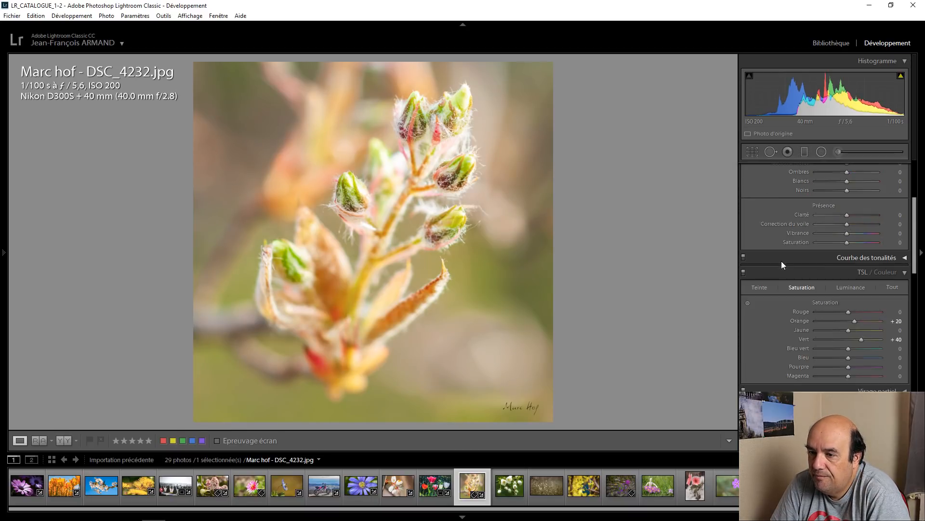
{"action": "scroll", "coordinate": [848, 342], "scroll_direction": "up", "scroll_amount": 6}
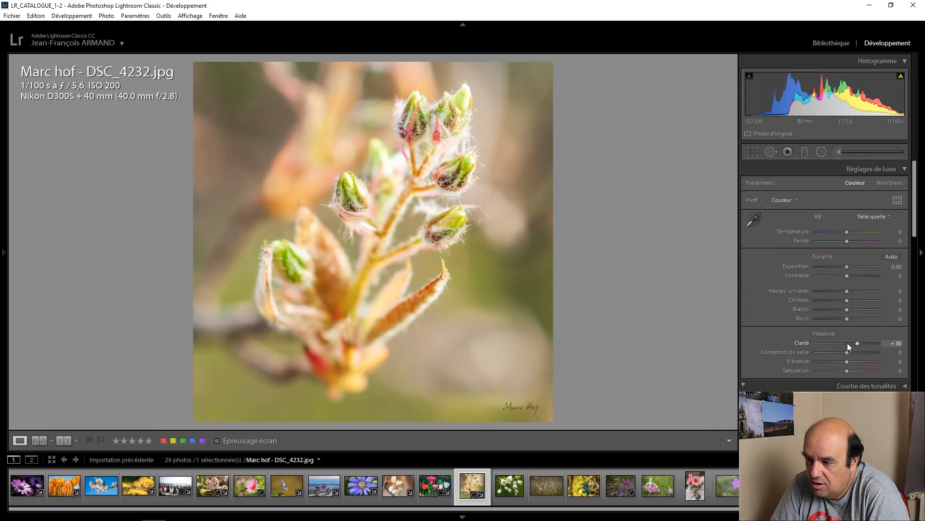
{"action": "scroll", "coordinate": [855, 343], "scroll_direction": "up", "scroll_amount": 1}
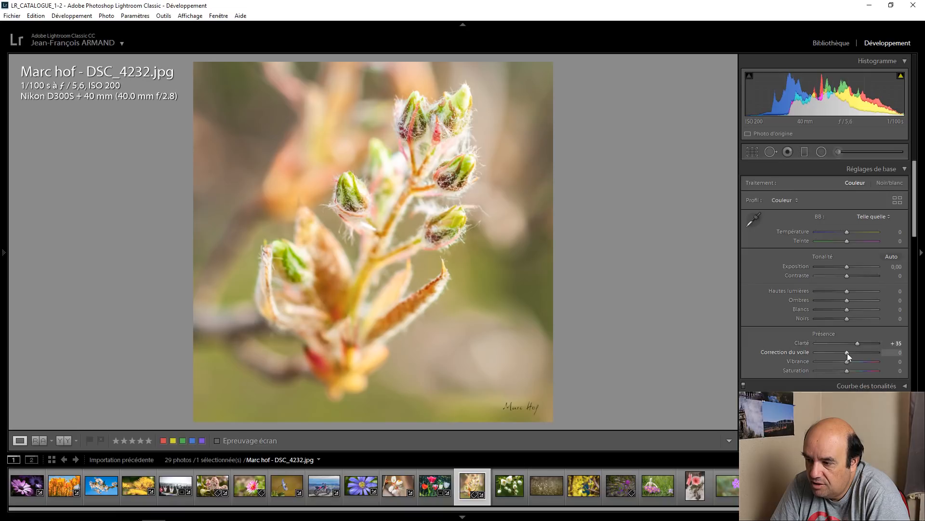
{"action": "scroll", "coordinate": [846, 361], "scroll_direction": "up", "scroll_amount": 4}
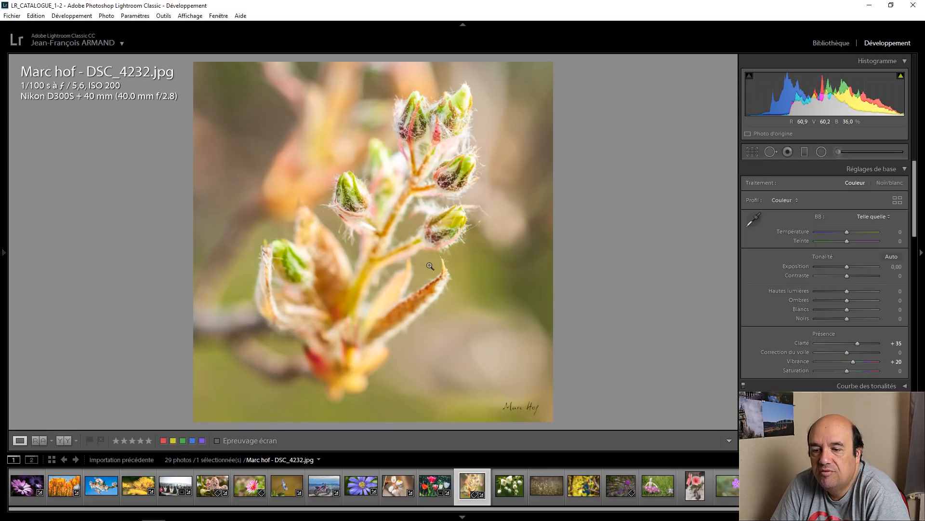
{"action": "left_click", "coordinate": [64, 440]}
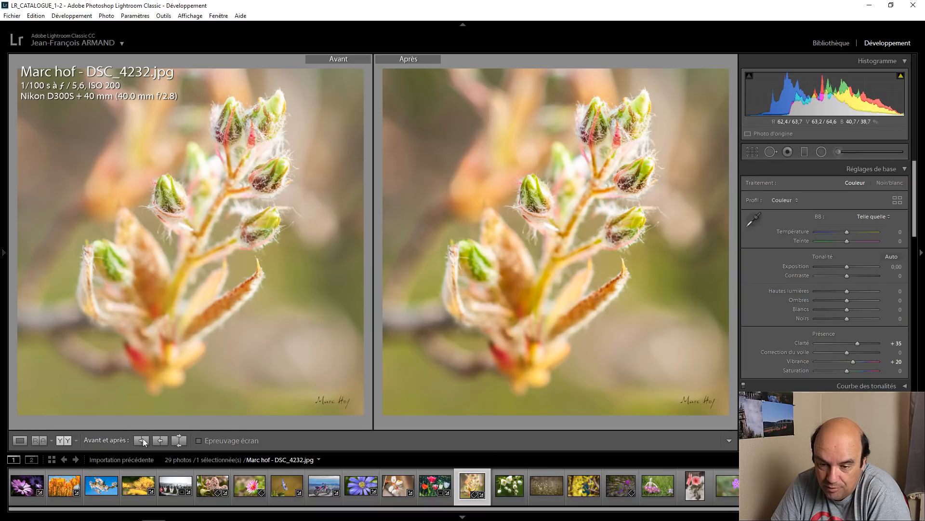
{"action": "left_click", "coordinate": [20, 440]}
Step: Open the white blossom photo "Printemps tout le monde n'est pas ouvert.JPG" and raise its green luminance to +27
{"action": "left_click", "coordinate": [512, 474]}
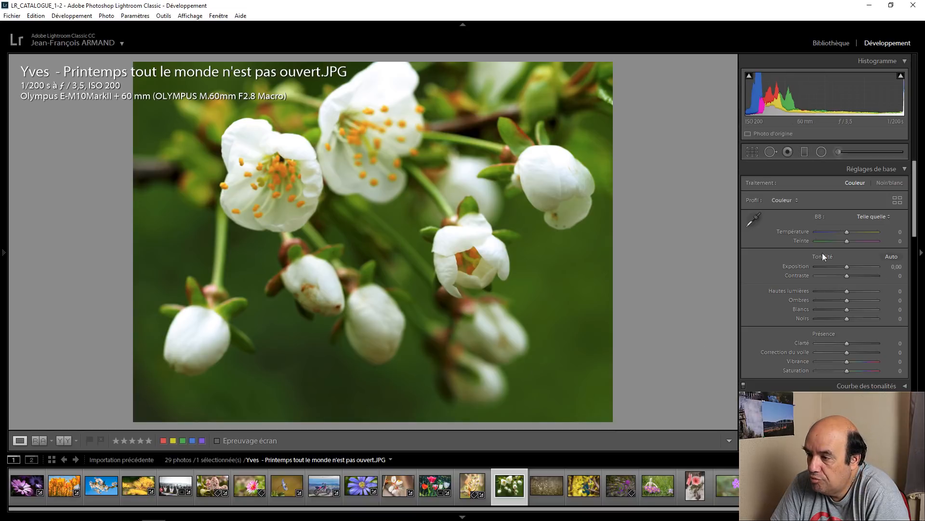
{"action": "scroll", "coordinate": [765, 328], "scroll_direction": "down", "scroll_amount": 5}
{"action": "left_click", "coordinate": [839, 289]}
{"action": "mouse_move", "coordinate": [852, 340]}
{"action": "left_mouse_down"}
{"action": "mouse_move", "coordinate": [874, 339]}
{"action": "mouse_move", "coordinate": [817, 341]}
{"action": "mouse_move", "coordinate": [873, 342]}
{"action": "mouse_move", "coordinate": [857, 338]}
{"action": "left_mouse_up"}
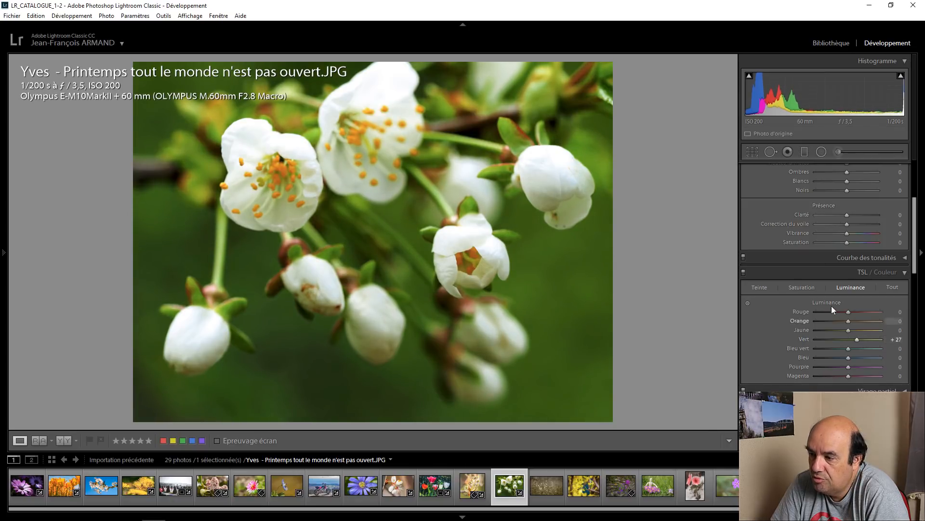
Step: Set the white blossom photo's orange saturation to +50 and its yellow saturation to +30
{"action": "left_click", "coordinate": [802, 286]}
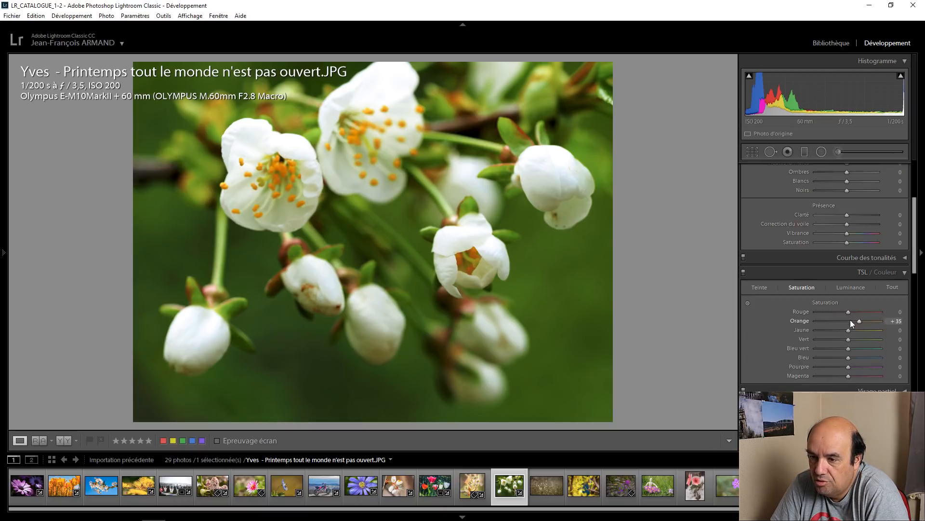
{"action": "key", "text": "Up"}
{"action": "key", "text": "Up"}
{"action": "key", "text": "Up"}
{"action": "key", "text": "Up"}
{"action": "key", "text": "Up"}
{"action": "key", "text": "Up"}
{"action": "key", "text": "Up"}
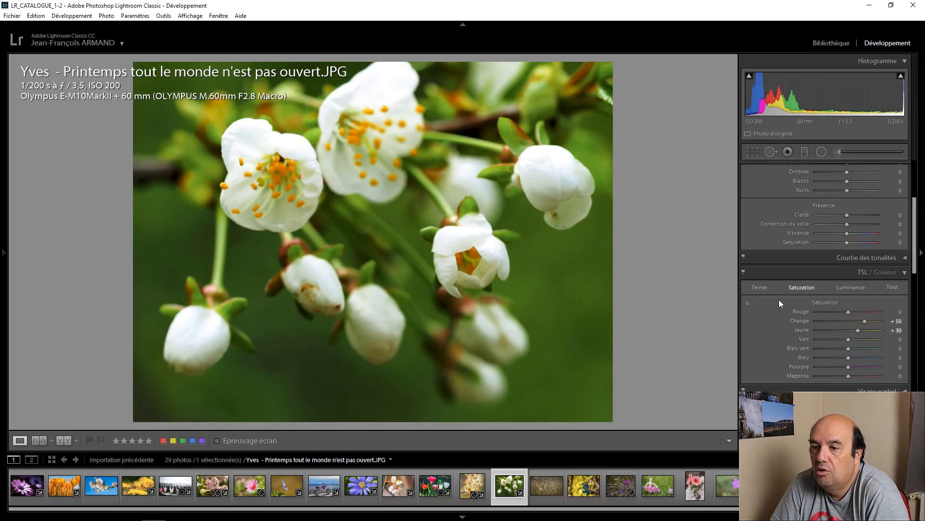
Step: Raise the white blossom photo's shadows (Ombres) to +42, and compare before and after side by side
{"action": "scroll", "coordinate": [799, 287], "scroll_direction": "up", "scroll_amount": 3}
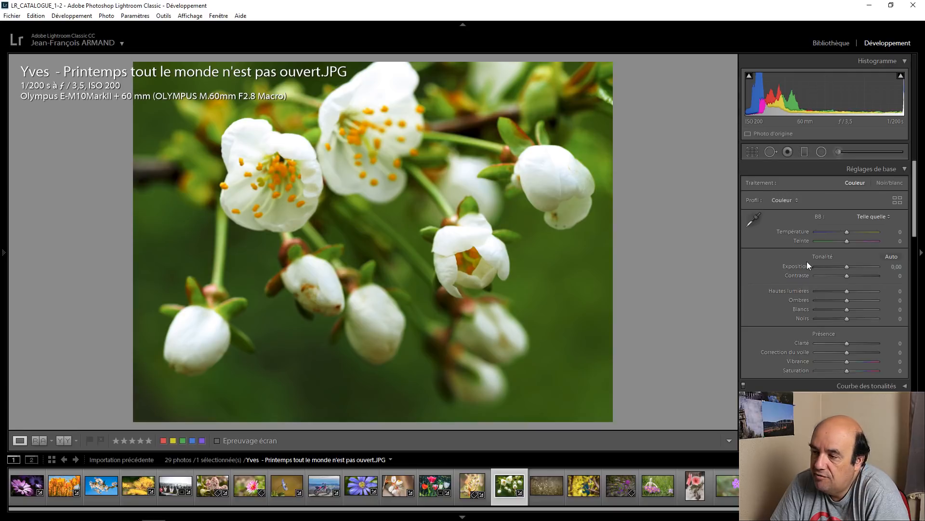
{"action": "left_click_drag", "start_coordinate": [851, 300], "coordinate": [863, 301]}
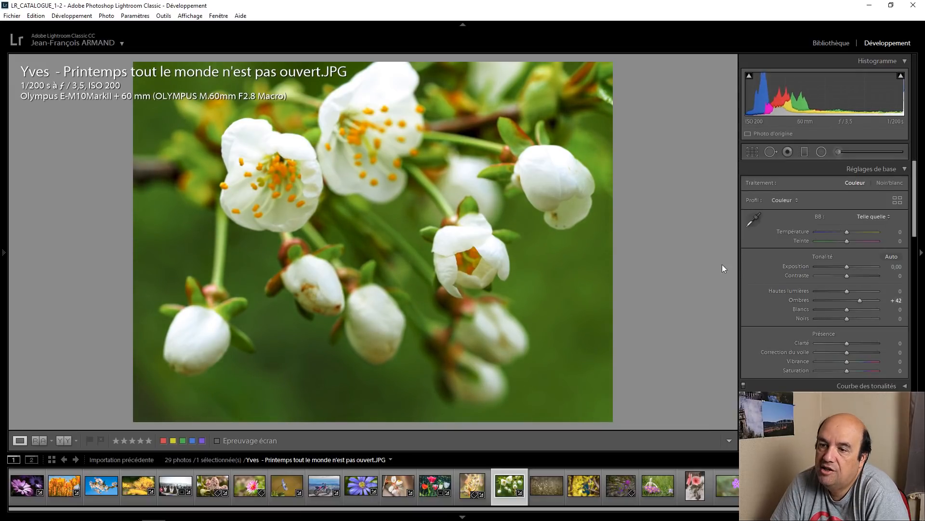
{"action": "left_click", "coordinate": [470, 263]}
{"action": "left_click", "coordinate": [450, 247]}
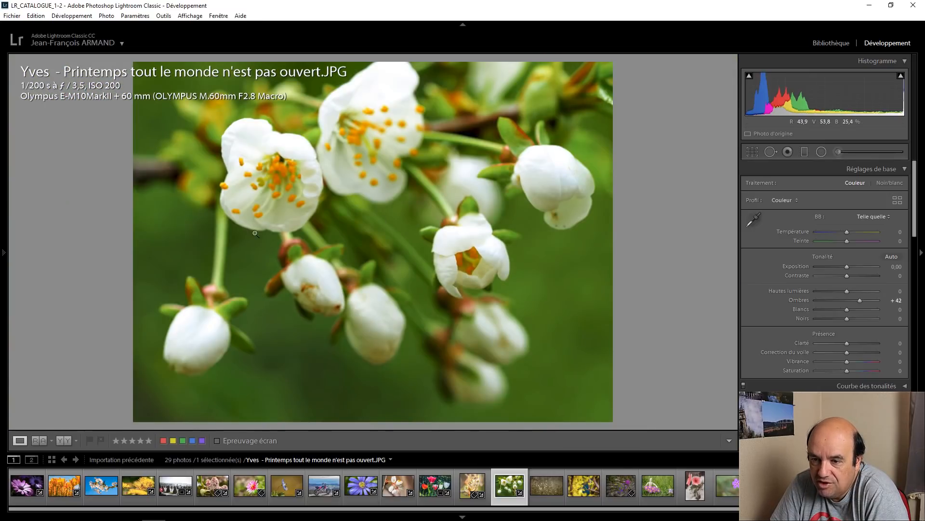
{"action": "left_click", "coordinate": [64, 441]}
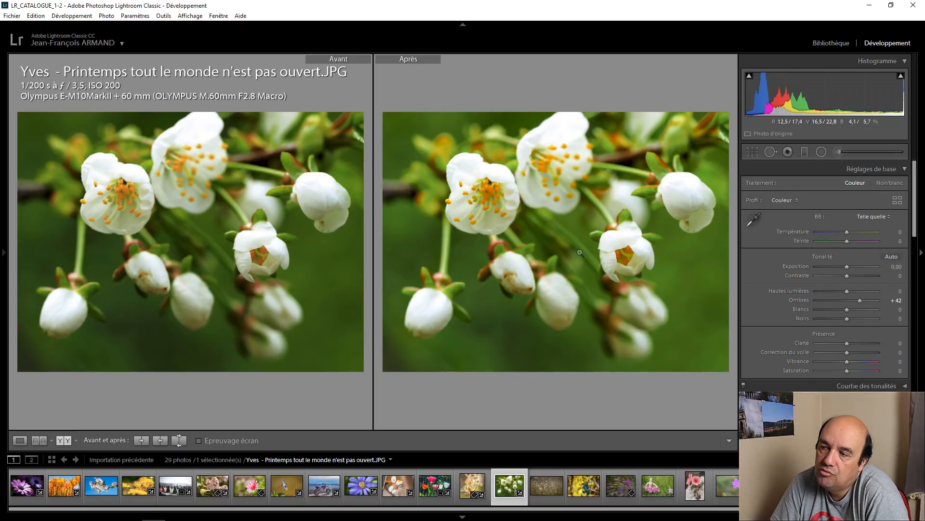
{"action": "mouse_move", "coordinate": [900, 82]}
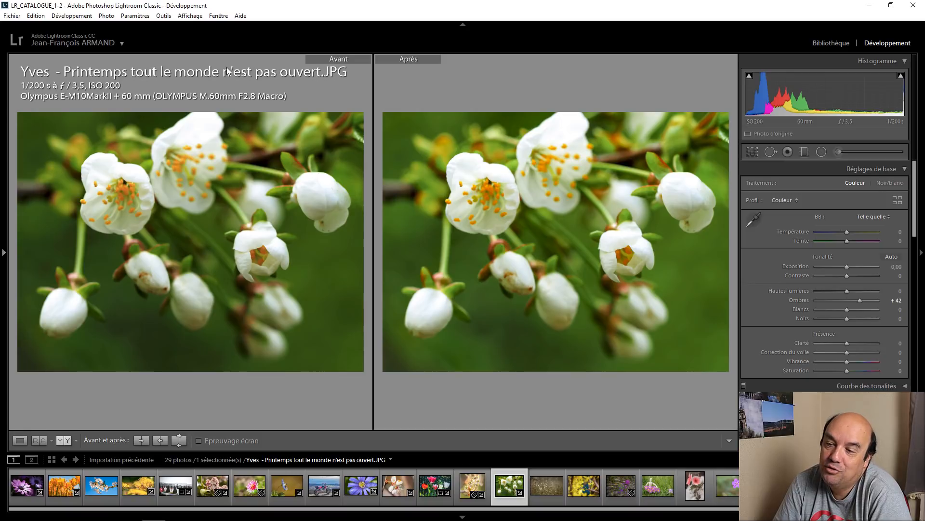
{"action": "left_click", "coordinate": [19, 440]}
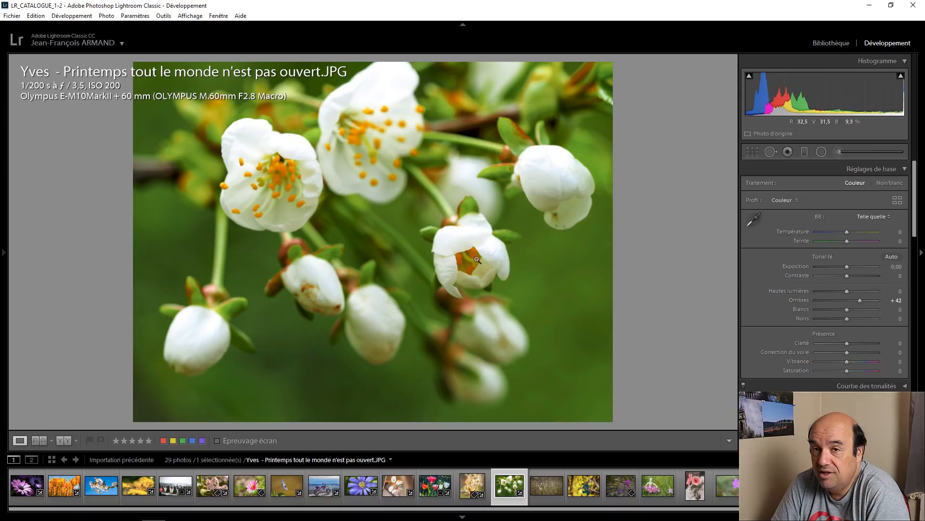
Step: Open the magnolia photo _MG_1376.jpg, inspect its flowers up close, and crop it around the blossoms at a 5 x 7 aspect ratio
{"action": "left_click", "coordinate": [540, 482]}
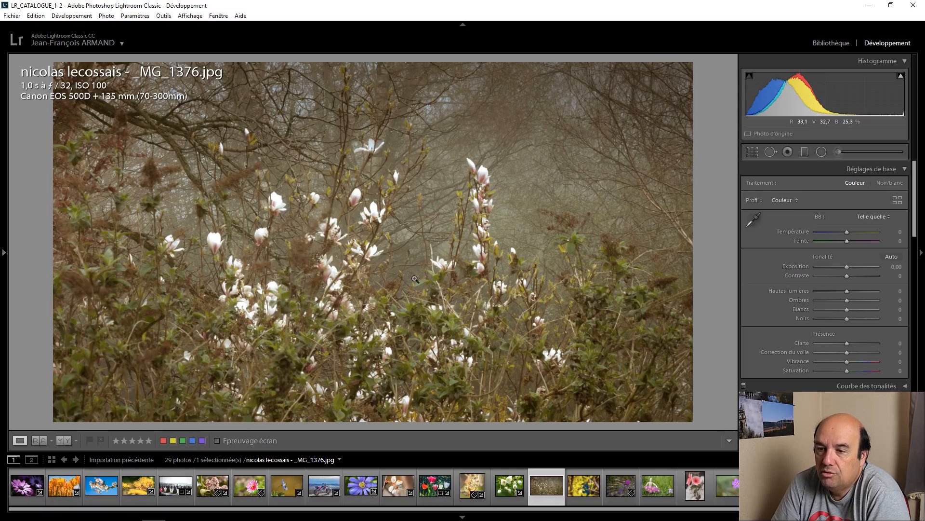
{"action": "left_click", "coordinate": [374, 213]}
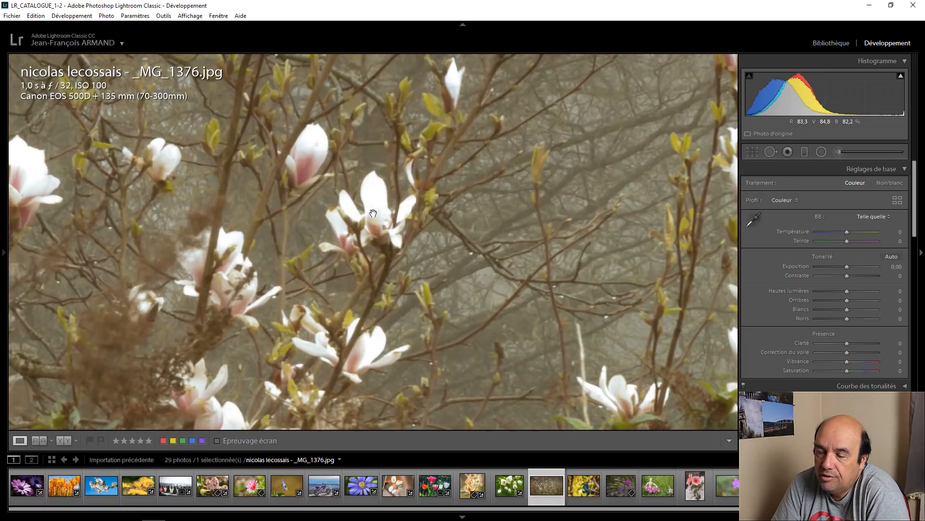
{"action": "left_click", "coordinate": [306, 158]}
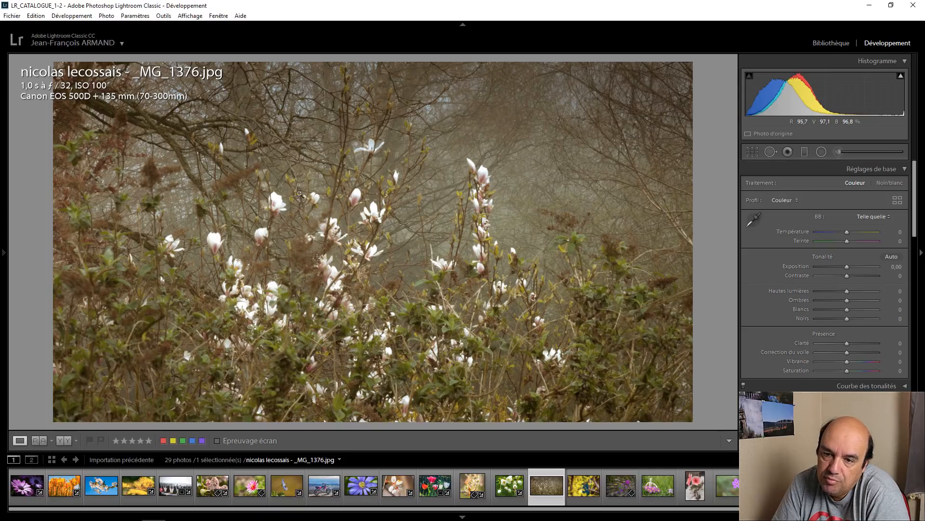
{"action": "left_click", "coordinate": [753, 152]}
{"action": "left_click_drag", "start_coordinate": [46, 57], "coordinate": [94, 85]}
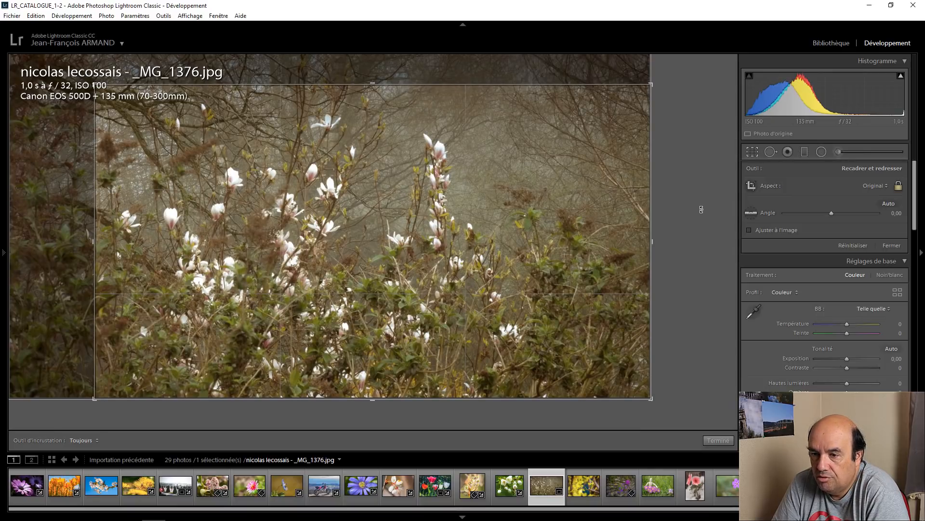
{"action": "left_click", "coordinate": [898, 187]}
{"action": "left_click_drag", "start_coordinate": [652, 241], "coordinate": [594, 242]}
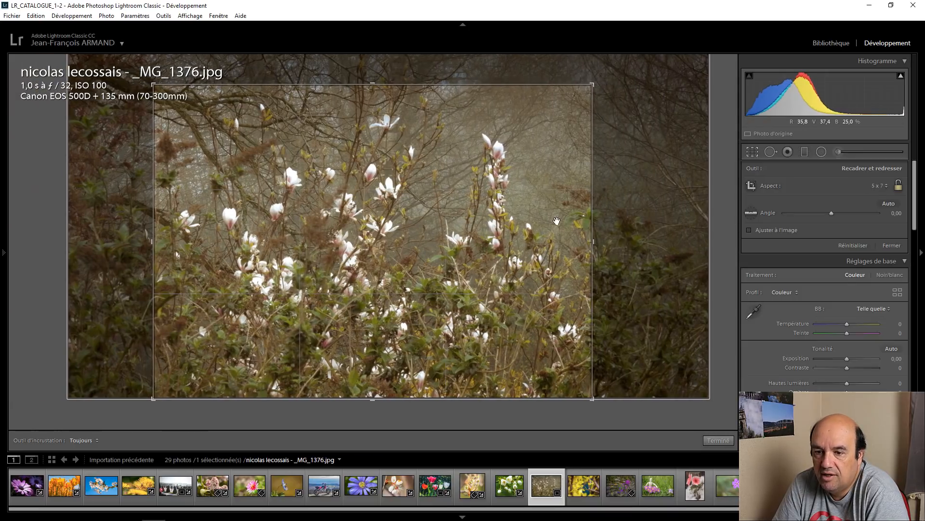
{"action": "mouse_move", "coordinate": [444, 215]}
{"action": "left_mouse_down"}
{"action": "mouse_move", "coordinate": [433, 237]}
{"action": "mouse_move", "coordinate": [443, 233]}
{"action": "left_mouse_up"}
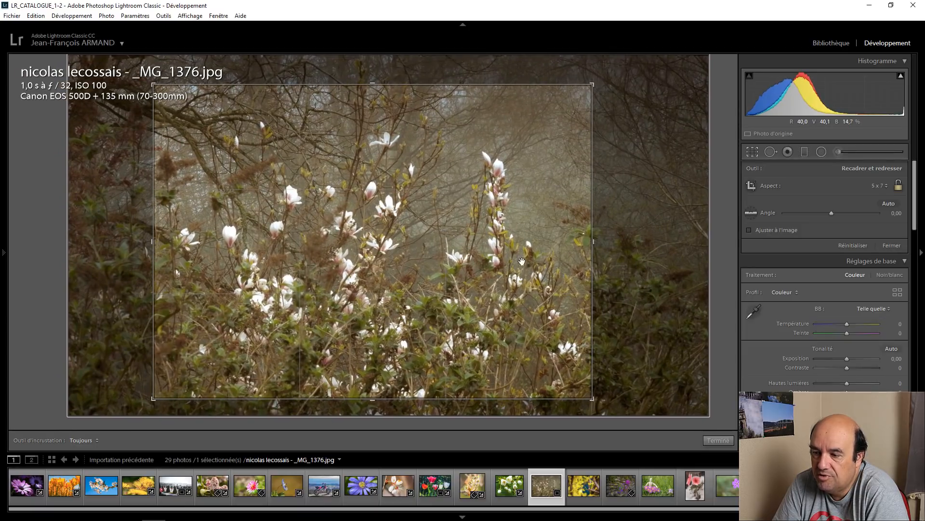
{"action": "left_click", "coordinate": [718, 440]}
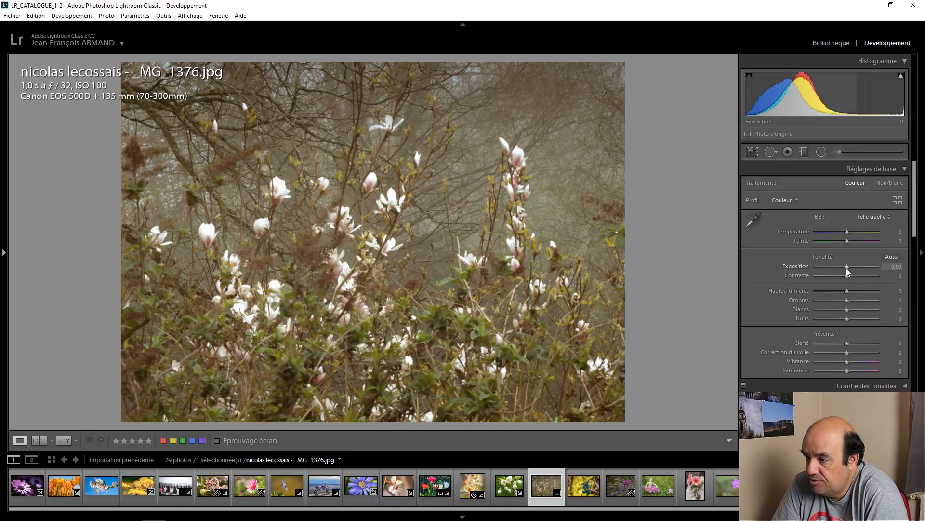
Step: Try a slightly higher exposure on the magnolia photo, reset it to 0, and set the contrast to +27
{"action": "left_click_drag", "start_coordinate": [846, 268], "coordinate": [848, 268]}
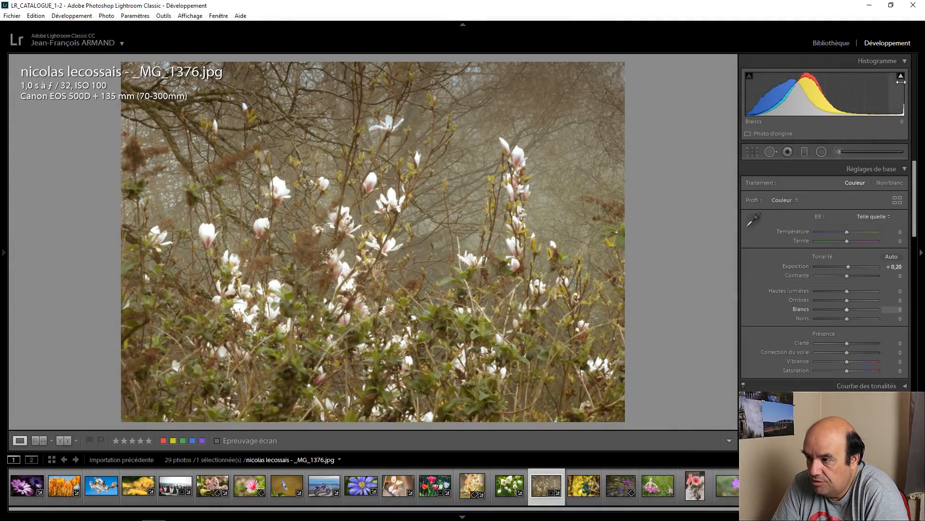
{"action": "double_click", "coordinate": [849, 267]}
{"action": "left_click_drag", "start_coordinate": [852, 278], "coordinate": [857, 276]}
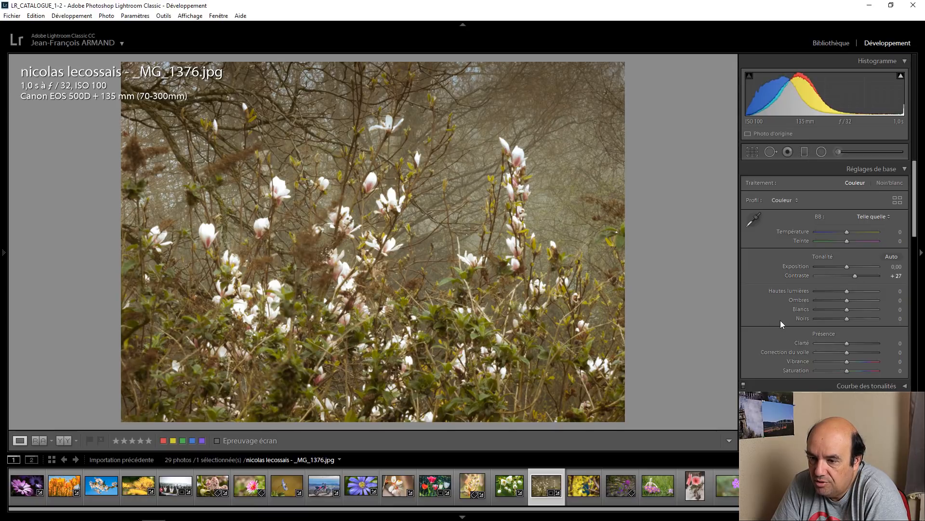
Step: Raise the magnolia photo's green saturation, using targeted adjustment on the foliage to reach +39 green and -1 yellow
{"action": "scroll", "coordinate": [780, 320], "scroll_direction": "down", "scroll_amount": 4}
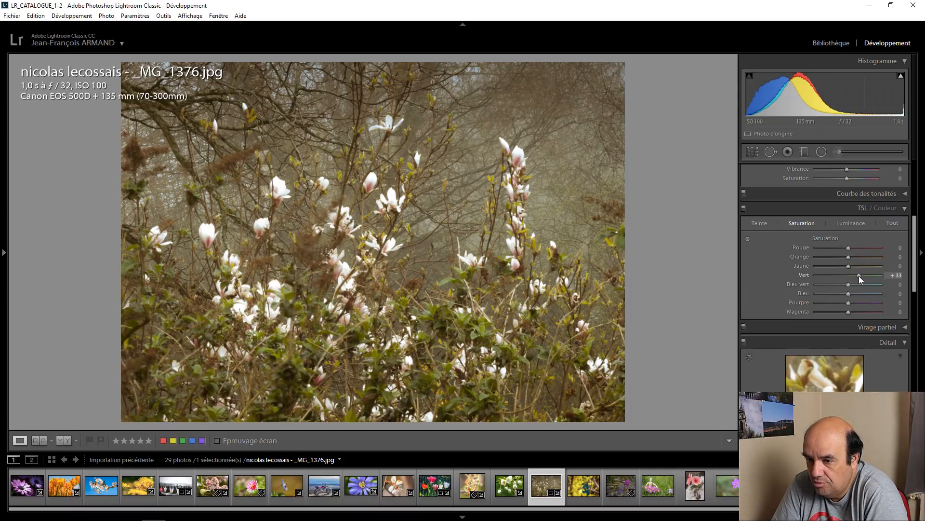
{"action": "left_click", "coordinate": [748, 238]}
{"action": "mouse_move", "coordinate": [463, 207]}
{"action": "left_mouse_down"}
{"action": "mouse_move", "coordinate": [463, 232]}
{"action": "mouse_move", "coordinate": [463, 194]}
{"action": "mouse_move", "coordinate": [463, 203]}
{"action": "left_mouse_up"}
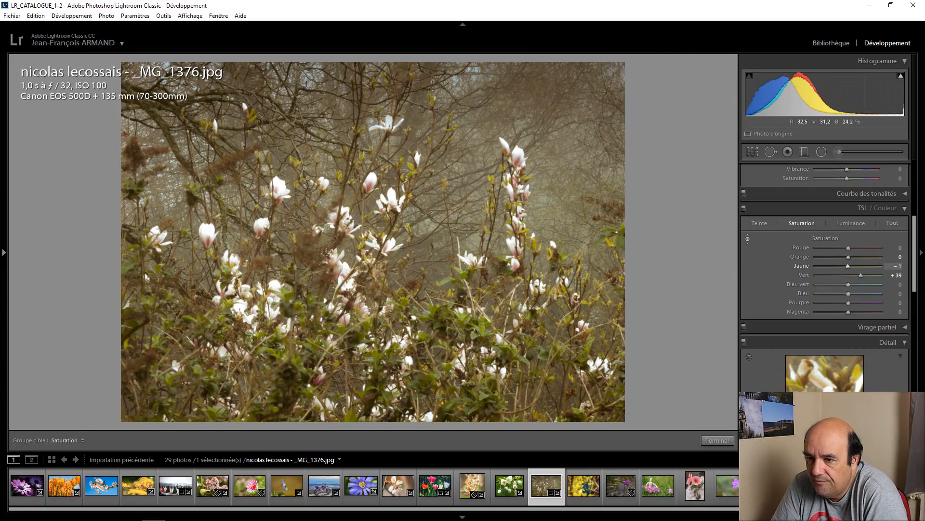
{"action": "left_click", "coordinate": [717, 440]}
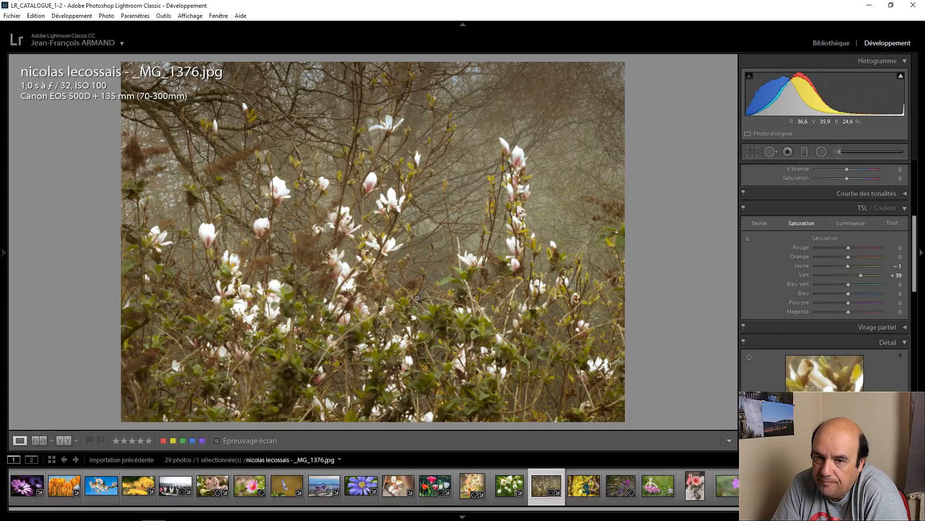
Step: Inspect the magnolia photo's blossoms up close, and compare the edited photo with its original side by side
{"action": "left_click", "coordinate": [392, 203]}
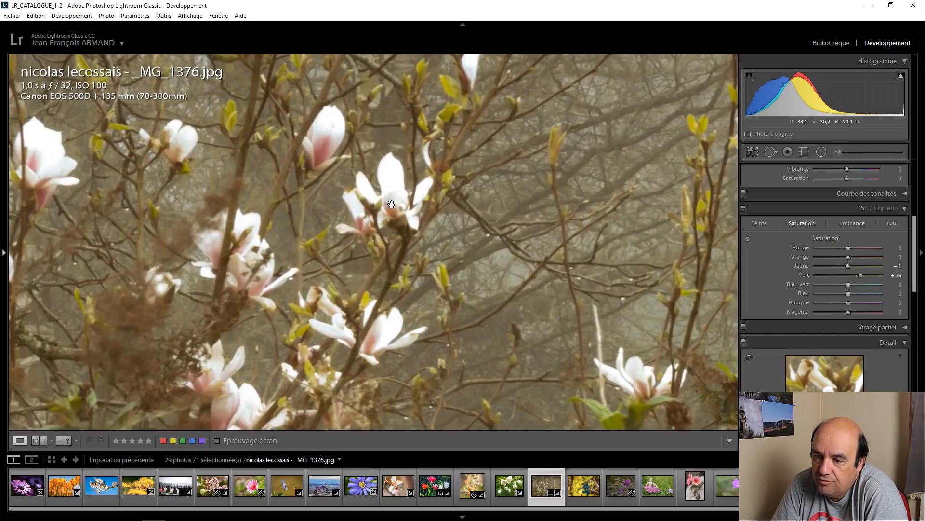
{"action": "left_click_drag", "start_coordinate": [263, 209], "coordinate": [444, 192]}
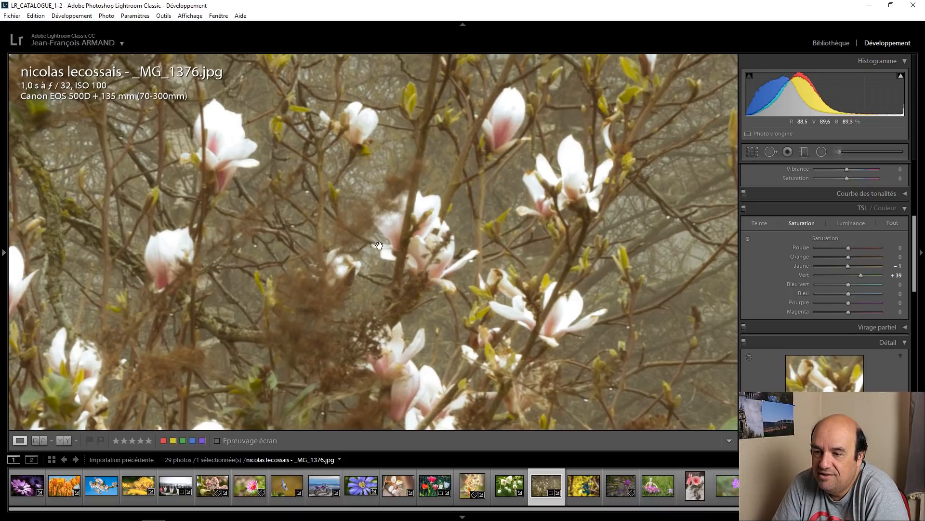
{"action": "left_click", "coordinate": [397, 238]}
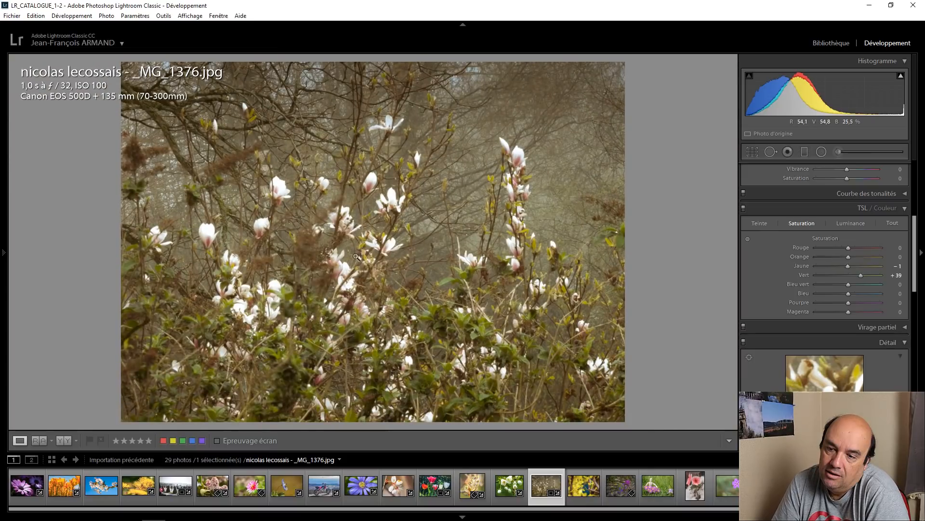
{"action": "left_click", "coordinate": [342, 271]}
{"action": "left_click", "coordinate": [343, 271]}
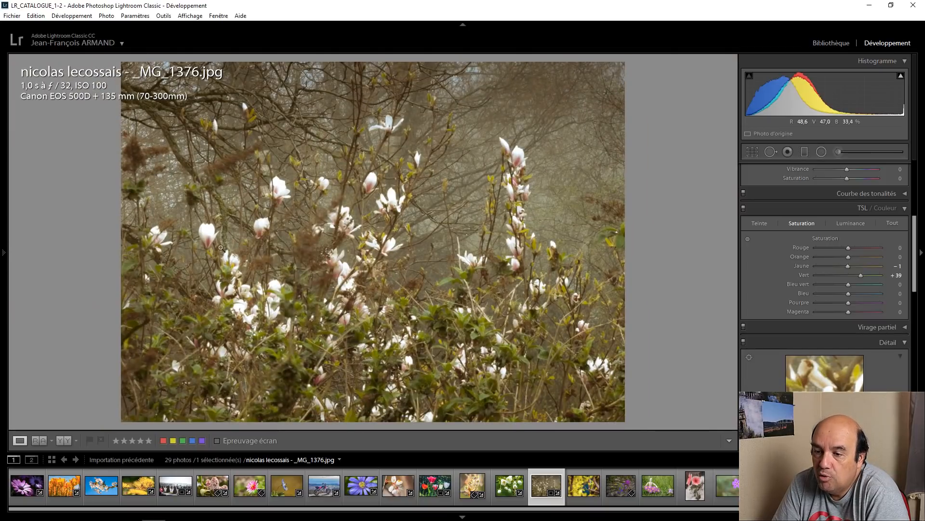
{"action": "left_click", "coordinate": [65, 440]}
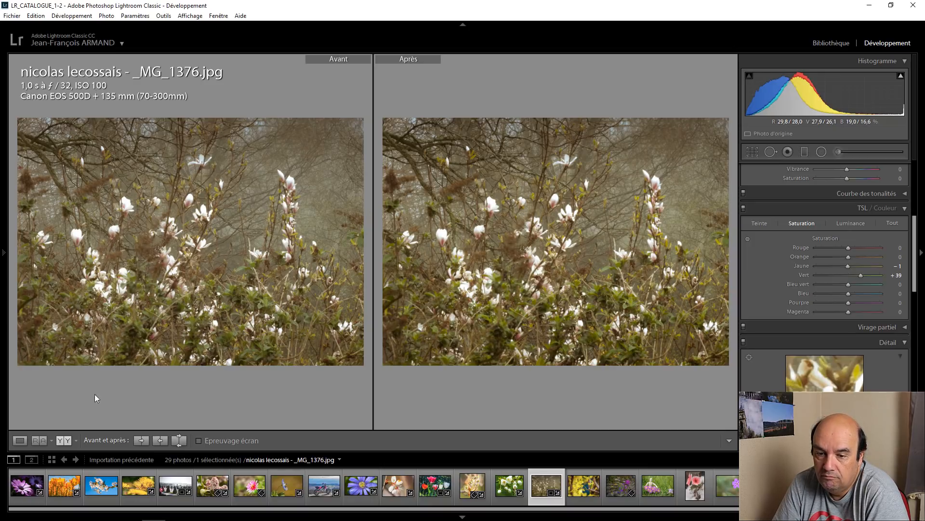
{"action": "left_click", "coordinate": [15, 442]}
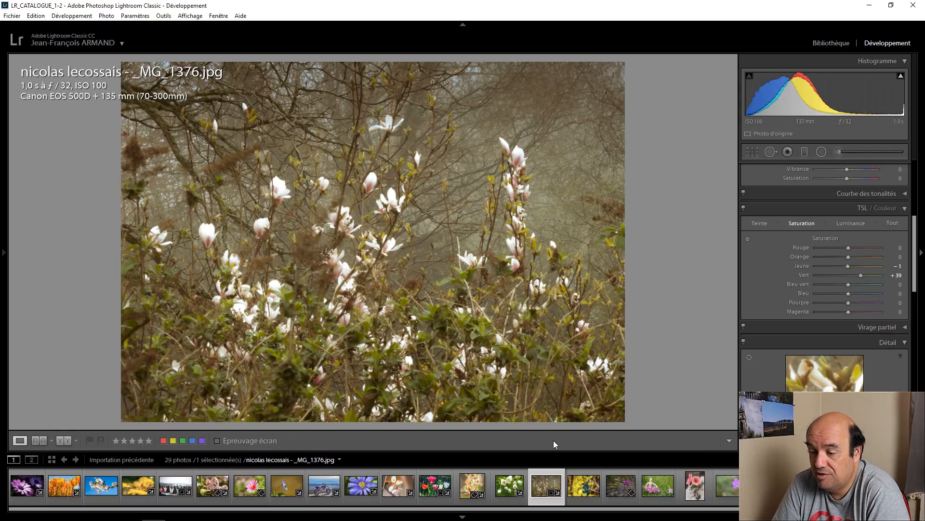
Step: Open the next submitted photo, the yellow blossom branch IMG_1139.jpg
{"action": "left_click_drag", "start_coordinate": [554, 508], "coordinate": [708, 516]}
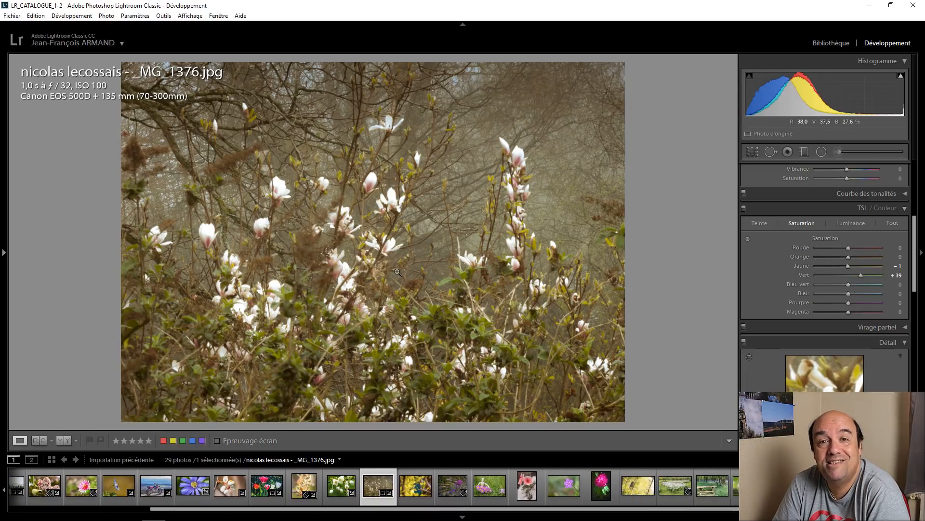
{"action": "left_click", "coordinate": [416, 486]}
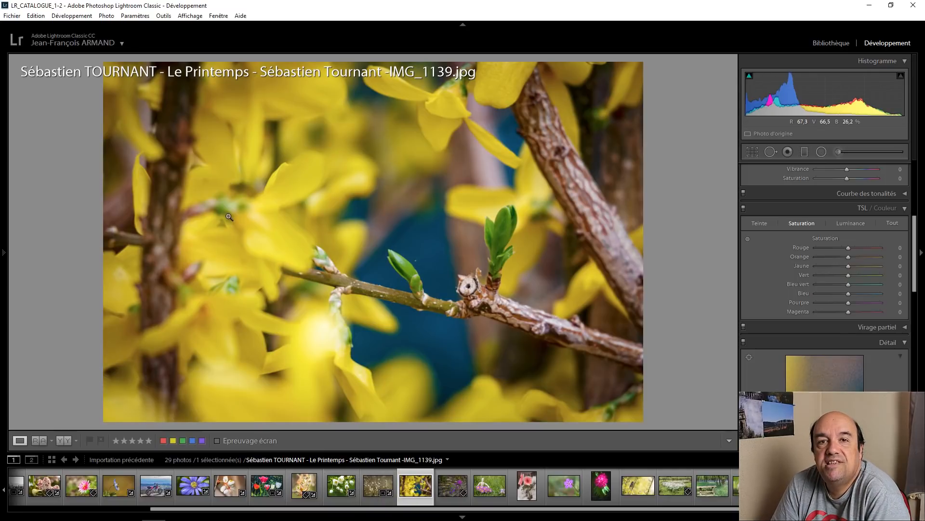
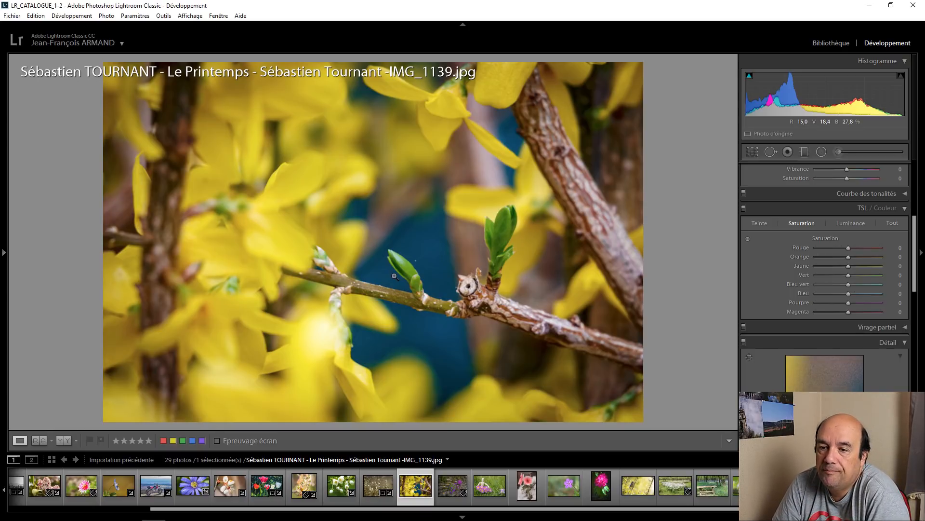
Step: Crop the yellow blossom photo at its original aspect, tightening the frame around the branch and its green buds
{"action": "left_click", "coordinate": [752, 152]}
{"action": "left_click_drag", "start_coordinate": [102, 60], "coordinate": [175, 83]}
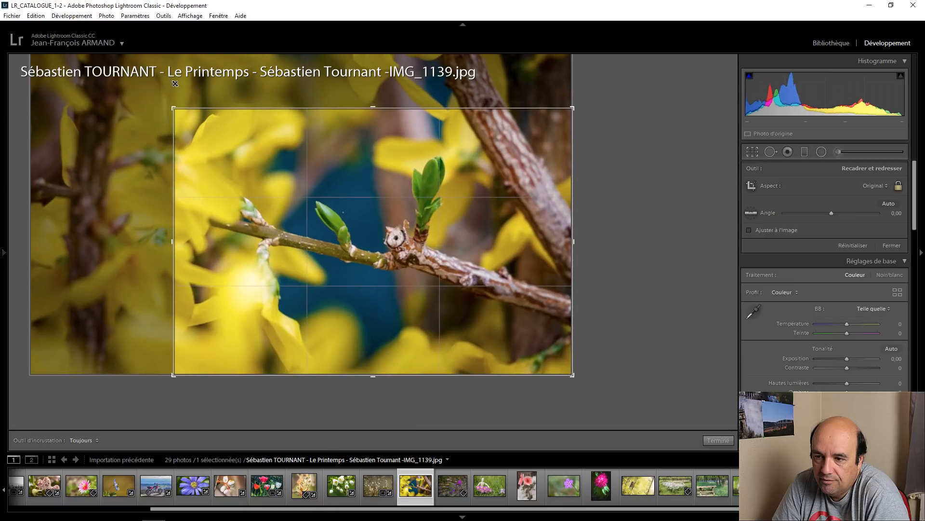
{"action": "left_click_drag", "start_coordinate": [200, 130], "coordinate": [242, 192]}
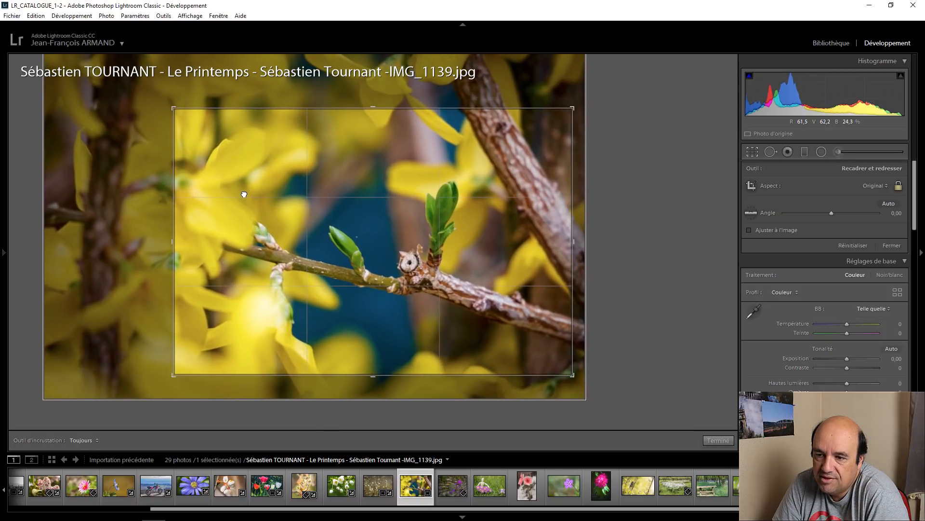
{"action": "left_click", "coordinate": [718, 440]}
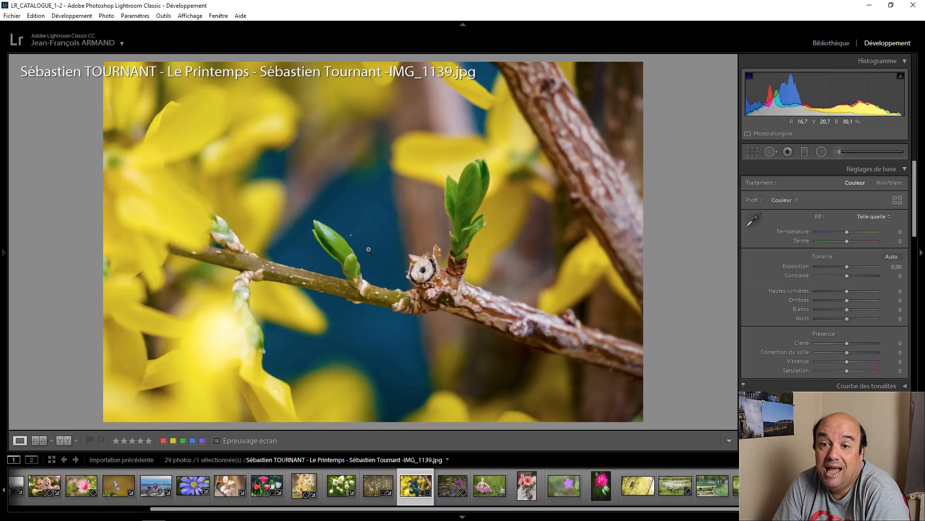
Step: Open the stone wall flower photo IMG_7998.jpg and set exposure to +0.70, shadows to +23 and contrast to +35
{"action": "left_click", "coordinate": [457, 471]}
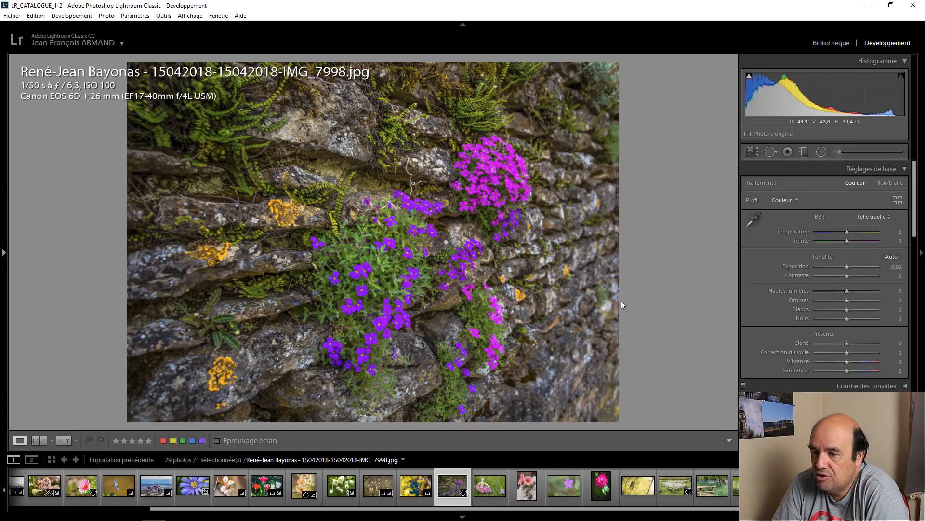
{"action": "left_click", "coordinate": [849, 268]}
{"action": "scroll", "coordinate": [848, 269], "scroll_direction": "up", "scroll_amount": 4}
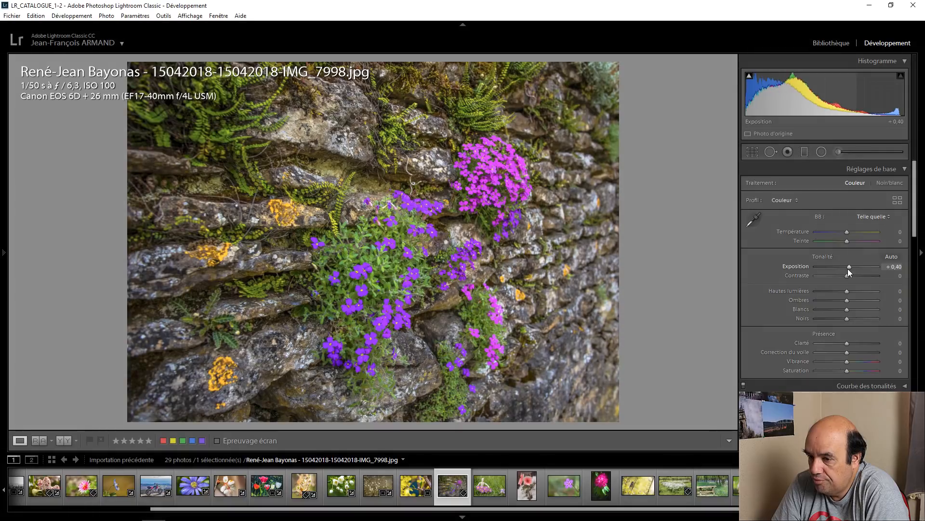
{"action": "scroll", "coordinate": [849, 271], "scroll_direction": "up", "scroll_amount": 1}
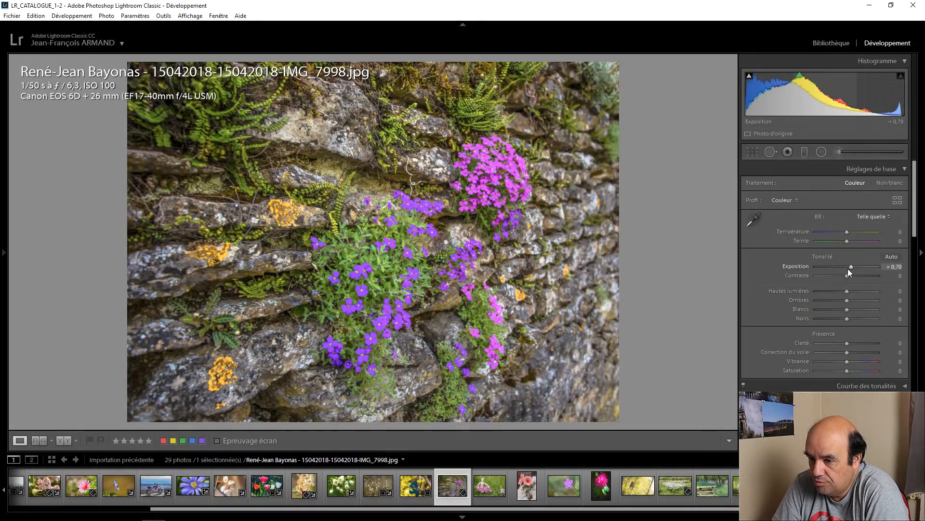
{"action": "mouse_move", "coordinate": [851, 302]}
{"action": "left_mouse_down"}
{"action": "mouse_move", "coordinate": [861, 299]}
{"action": "mouse_move", "coordinate": [829, 299]}
{"action": "mouse_move", "coordinate": [856, 299]}
{"action": "left_mouse_up"}
{"action": "scroll", "coordinate": [849, 277], "scroll_direction": "up", "scroll_amount": 6}
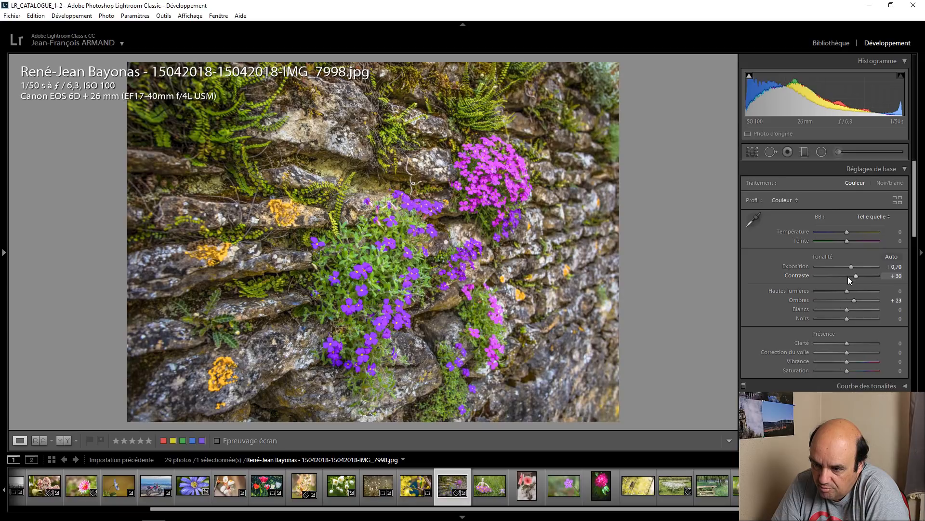
{"action": "scroll", "coordinate": [849, 278], "scroll_direction": "up", "scroll_amount": 1}
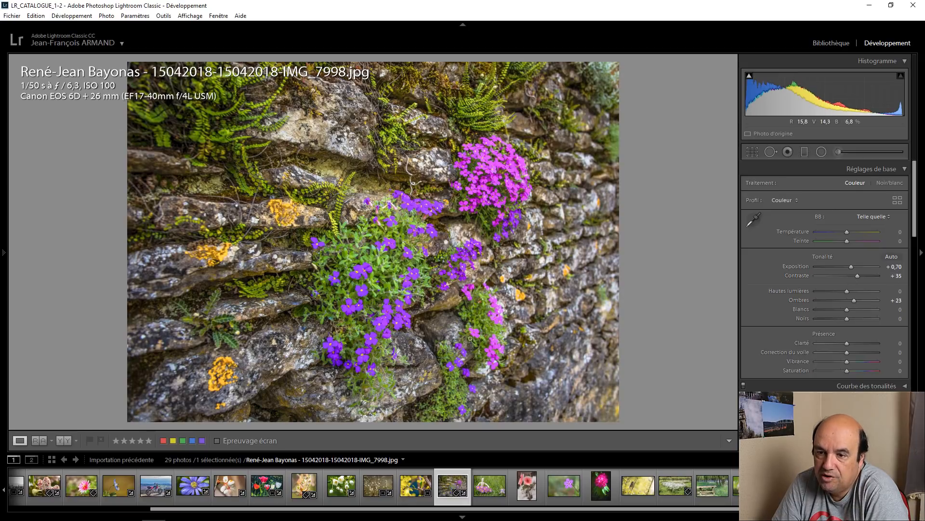
Step: Inspect the stones, foliage and purple flowers of the wall photo up close
{"action": "left_click_drag", "start_coordinate": [384, 261], "coordinate": [222, 268]}
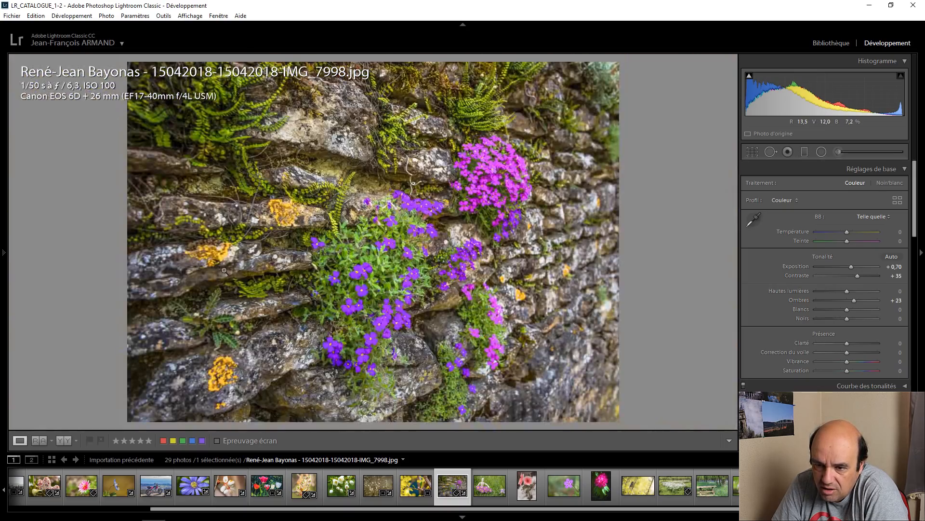
{"action": "left_click", "coordinate": [222, 268]}
{"action": "left_click", "coordinate": [225, 252]}
{"action": "left_click", "coordinate": [309, 236]}
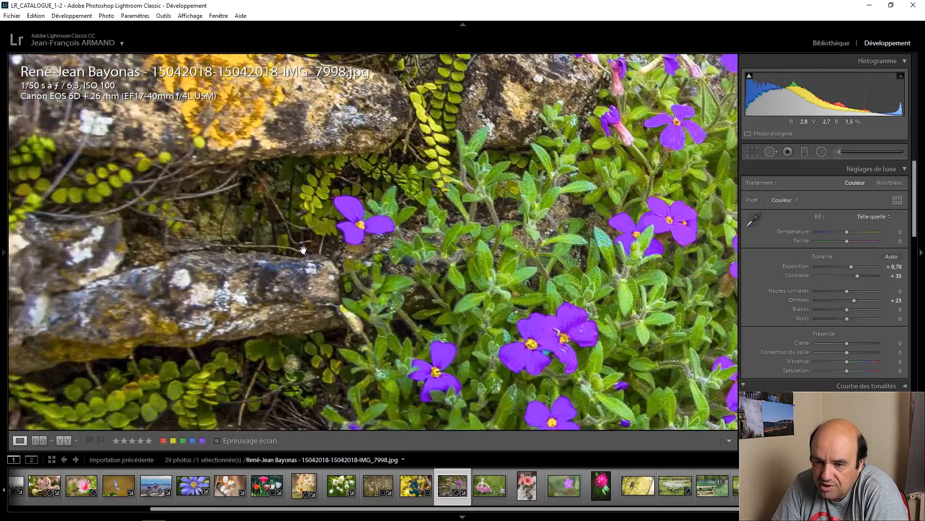
{"action": "left_click", "coordinate": [273, 273]}
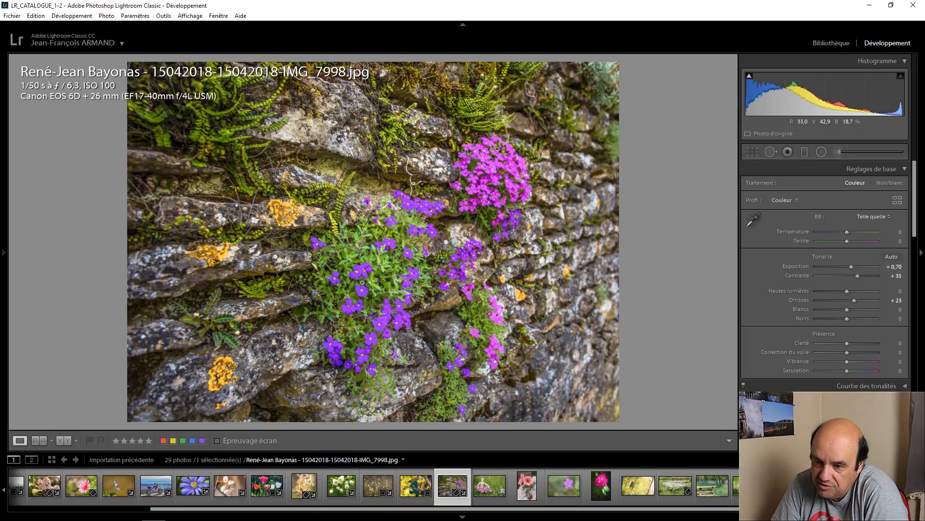
{"action": "left_click", "coordinate": [383, 319]}
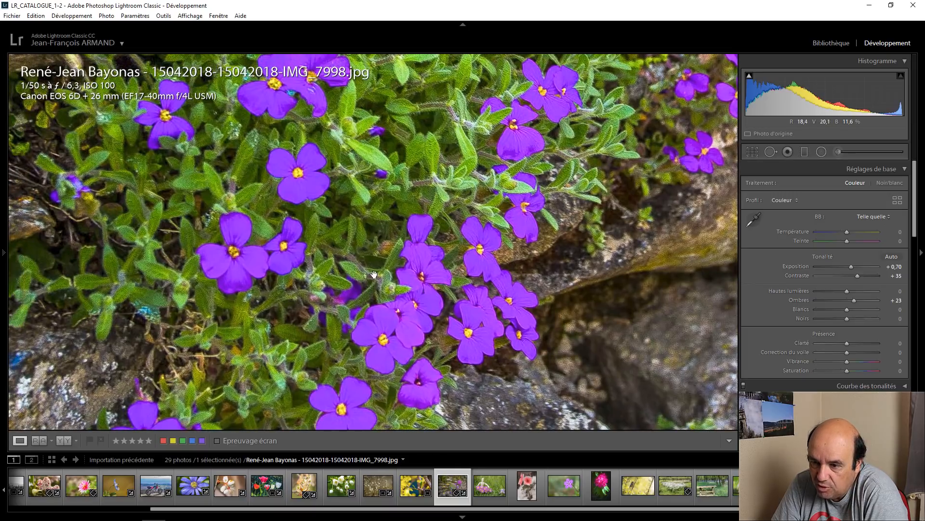
{"action": "left_click", "coordinate": [378, 236]}
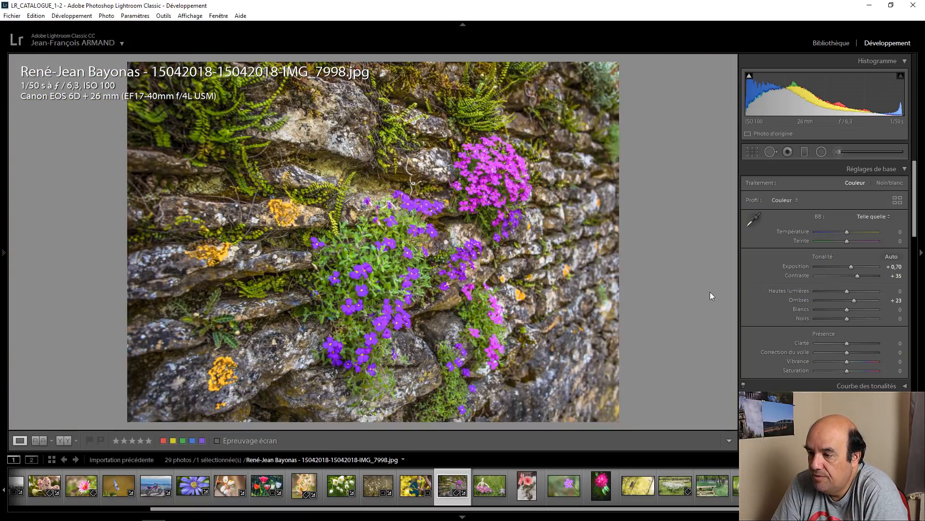
Step: Warm the wall photo's temperature to +5, try lower highlights and reset them to 0, and raise the whites to +20
{"action": "left_click", "coordinate": [848, 233]}
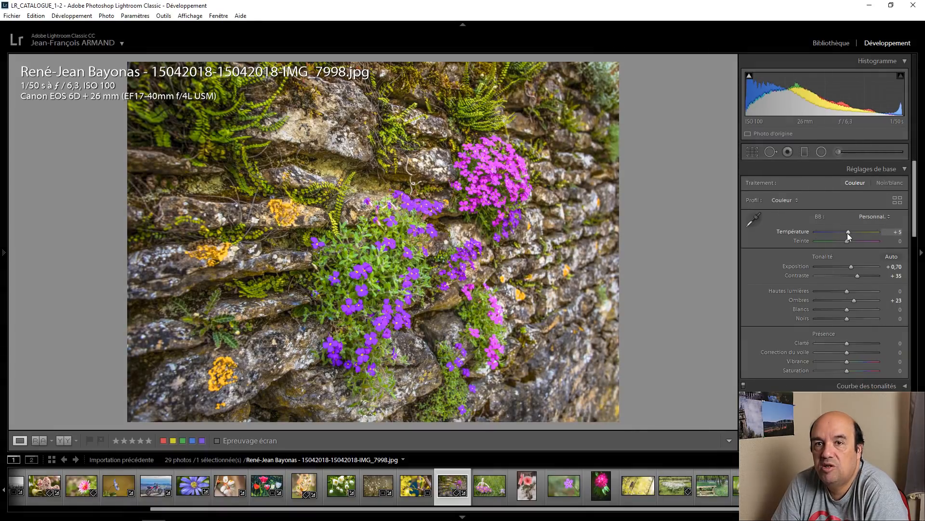
{"action": "mouse_move", "coordinate": [847, 291]}
{"action": "left_mouse_down"}
{"action": "mouse_move", "coordinate": [832, 293]}
{"action": "mouse_move", "coordinate": [841, 292]}
{"action": "left_mouse_up"}
{"action": "double_click", "coordinate": [841, 291]}
{"action": "scroll", "coordinate": [847, 313], "scroll_direction": "up", "scroll_amount": 4}
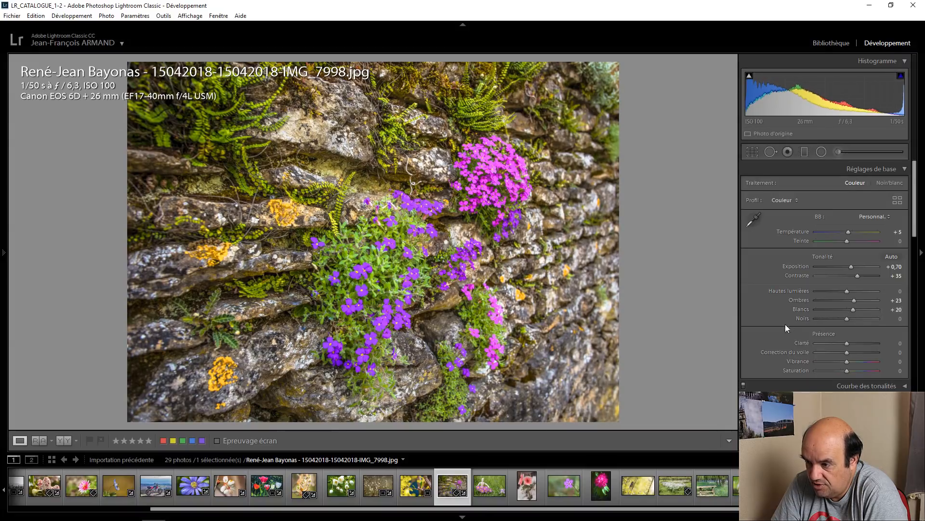
{"action": "scroll", "coordinate": [777, 327], "scroll_direction": "down", "scroll_amount": 3}
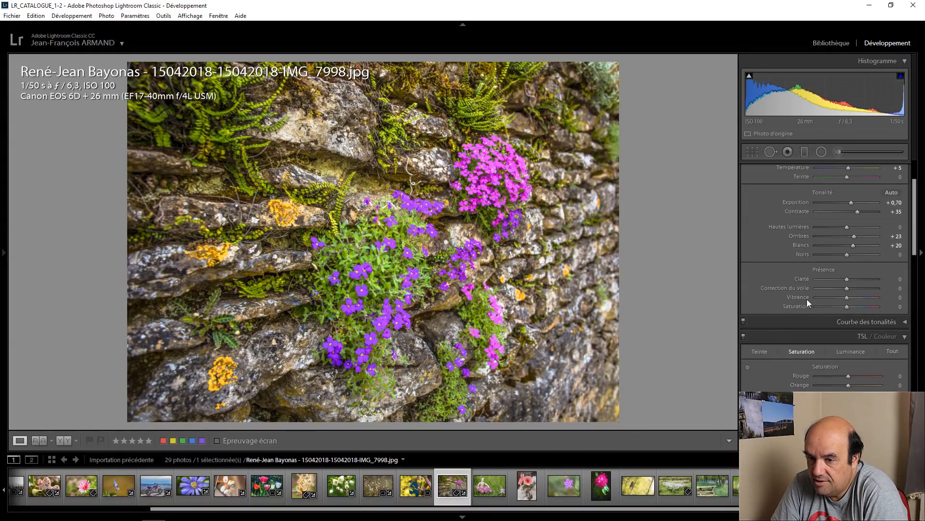
{"action": "scroll", "coordinate": [780, 294], "scroll_direction": "down", "scroll_amount": 3}
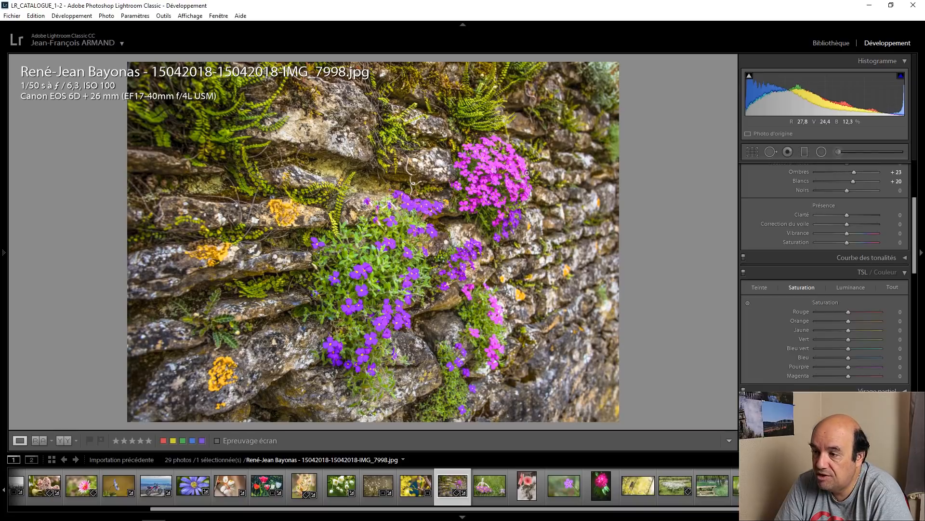
Step: Crop the wall photo at its original aspect, tightening the frame around the purple and pink flower clusters
{"action": "left_click", "coordinate": [752, 151]}
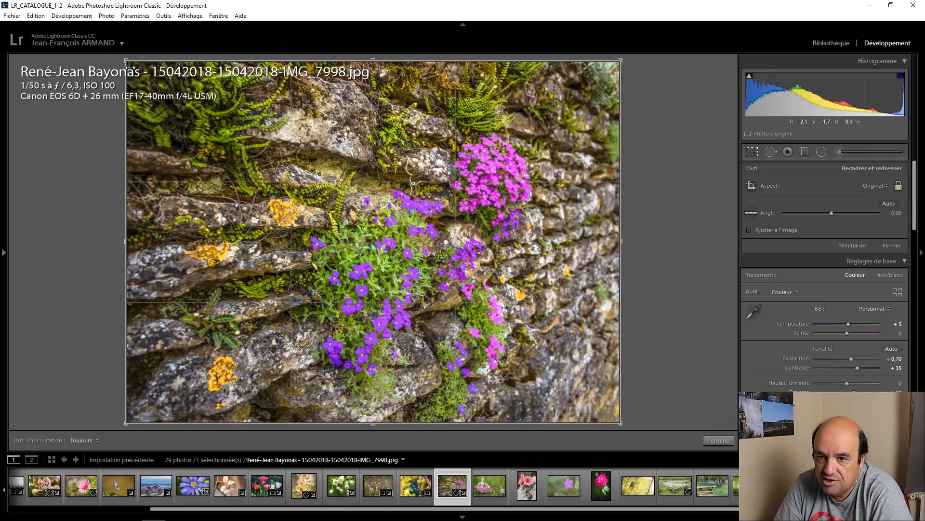
{"action": "left_click_drag", "start_coordinate": [126, 61], "coordinate": [181, 90]}
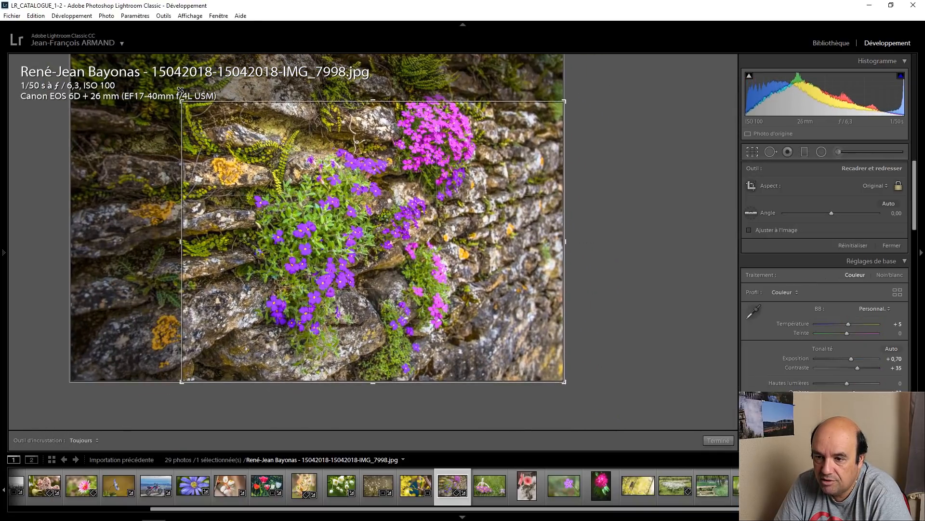
{"action": "left_click_drag", "start_coordinate": [313, 179], "coordinate": [307, 202]}
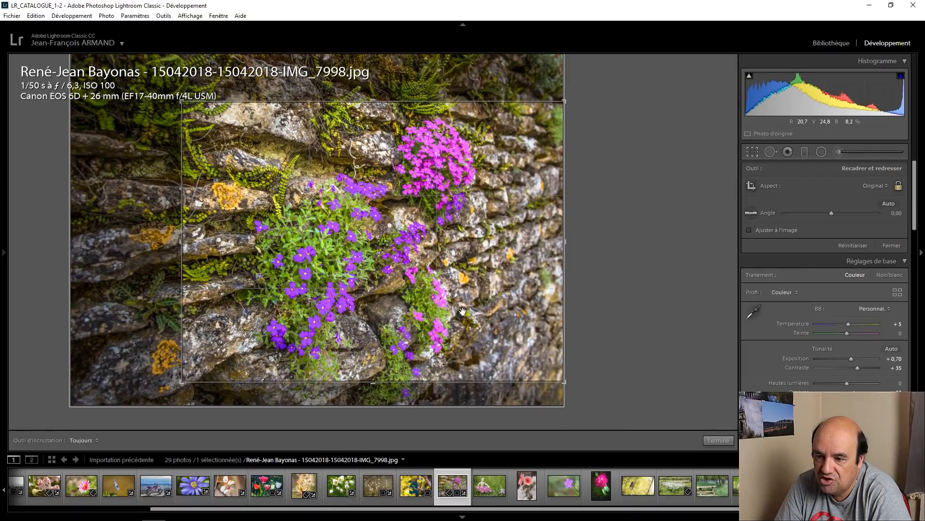
{"action": "left_click", "coordinate": [718, 440]}
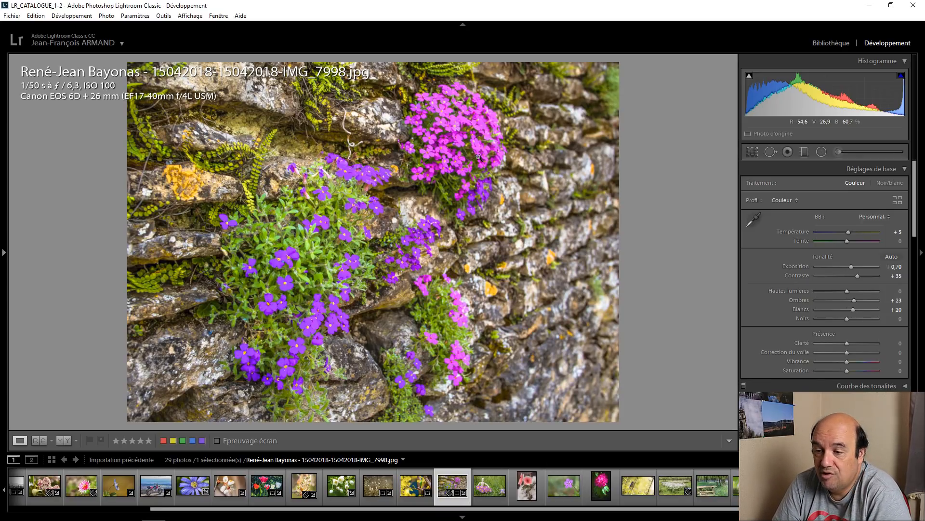
Step: Open the photo of the wooden mannequin among primroses and set its dehaze to +30
{"action": "left_click", "coordinate": [496, 477]}
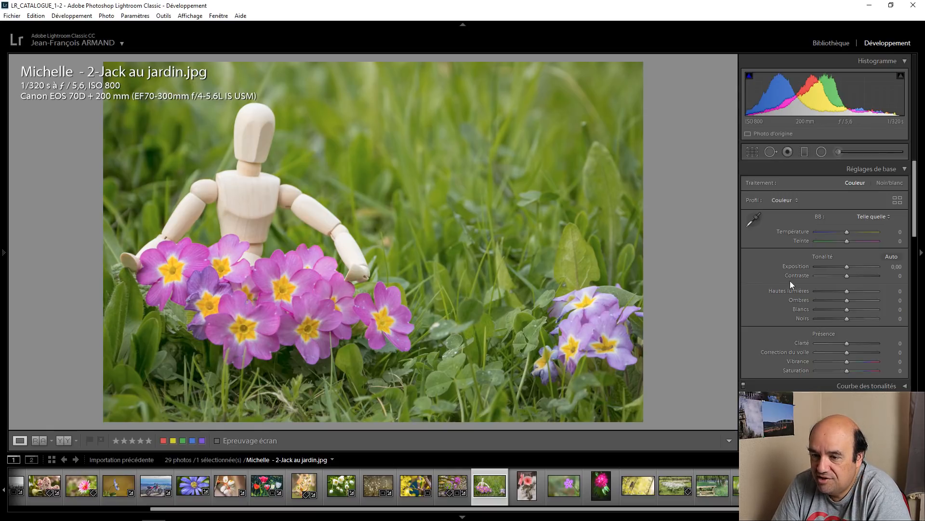
{"action": "scroll", "coordinate": [791, 281], "scroll_direction": "down", "scroll_amount": 3}
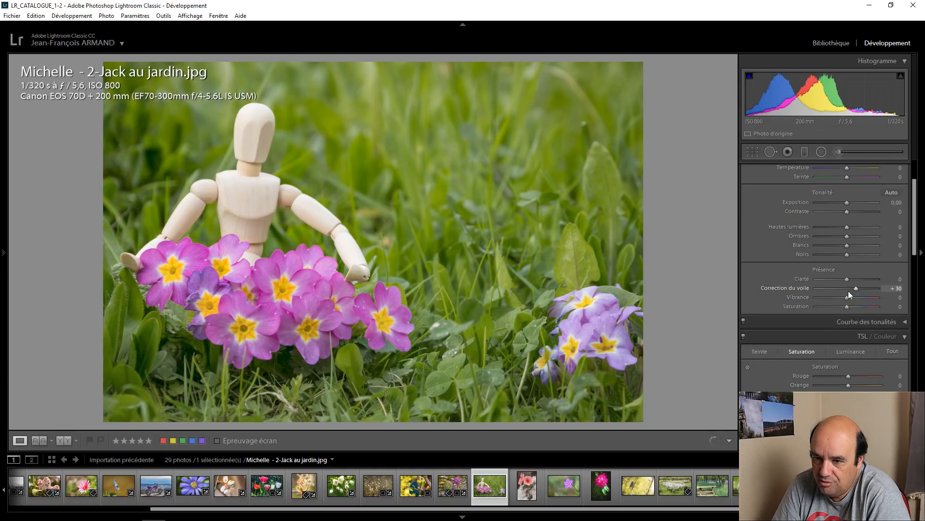
Step: Raise the mannequin photo's color saturation to +15 for green and +20 for yellow
{"action": "scroll", "coordinate": [761, 308], "scroll_direction": "down", "scroll_amount": 3}
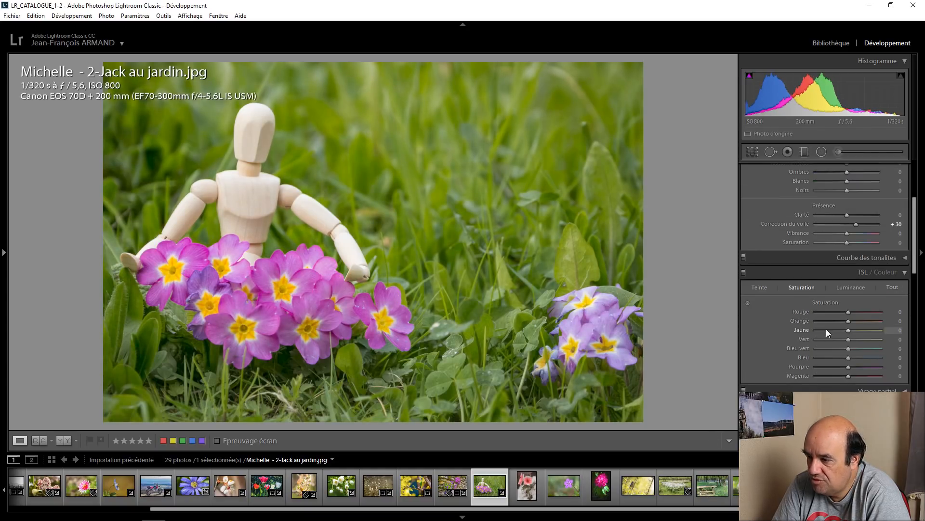
{"action": "left_click", "coordinate": [852, 287]}
{"action": "left_click_drag", "start_coordinate": [849, 339], "coordinate": [851, 340]}
{"action": "key", "text": "Up"}
{"action": "key", "text": "Up"}
{"action": "key", "text": "Up"}
{"action": "left_click", "coordinate": [812, 287]}
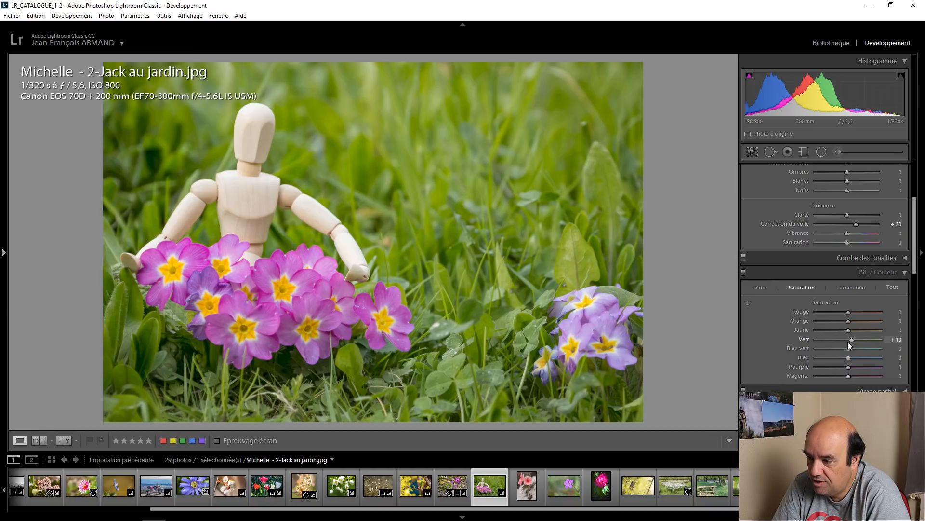
{"action": "key", "text": "Up"}
{"action": "key", "text": "Up"}
{"action": "key", "text": "Up"}
{"action": "key", "text": "Up"}
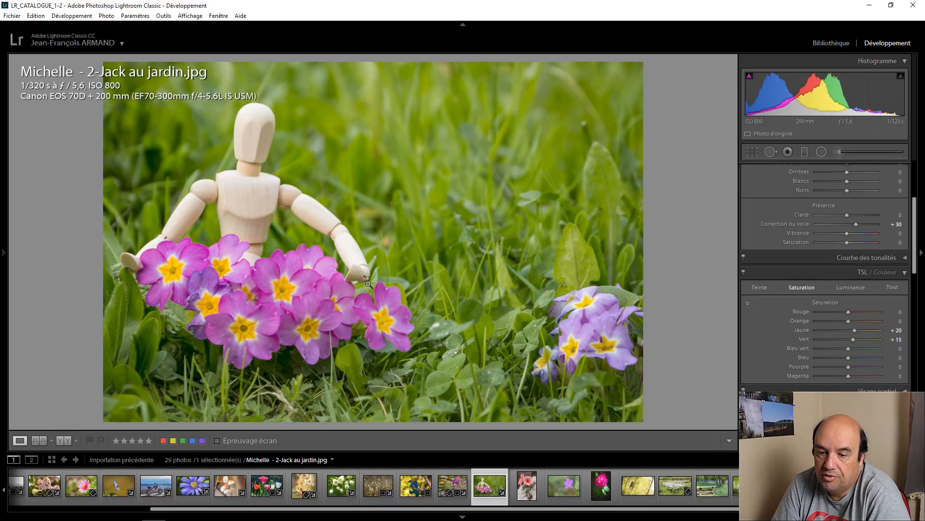
Step: Compare the edited mannequin photo with its original side by side, and return to the single-photo view
{"action": "left_click", "coordinate": [62, 438]}
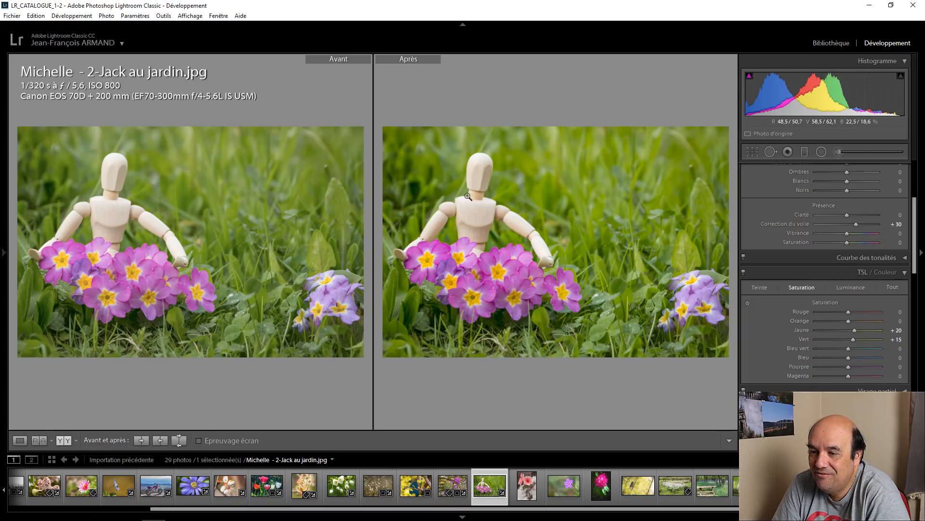
{"action": "left_click", "coordinate": [20, 440]}
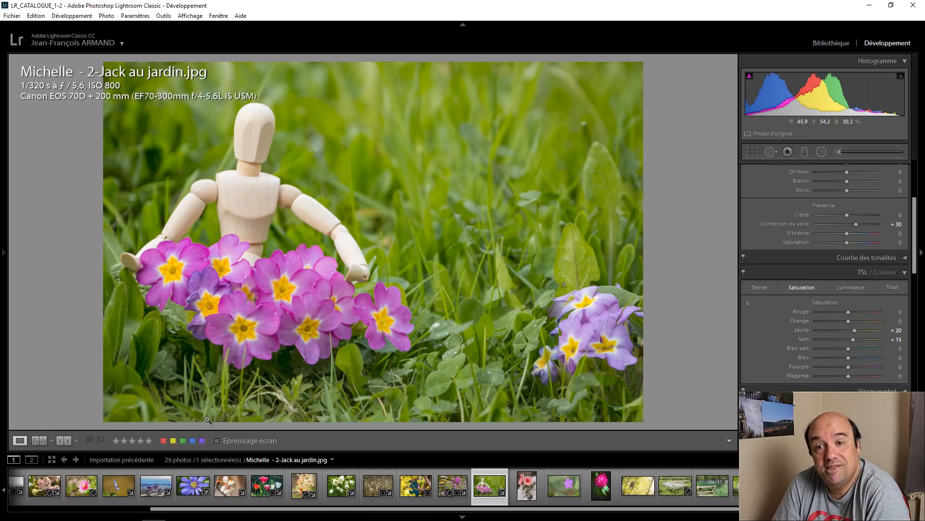
Step: Open the pink flower photo _DSC0054.jpg and correct its white balance by sampling the snow as the neutral color
{"action": "left_click", "coordinate": [516, 484]}
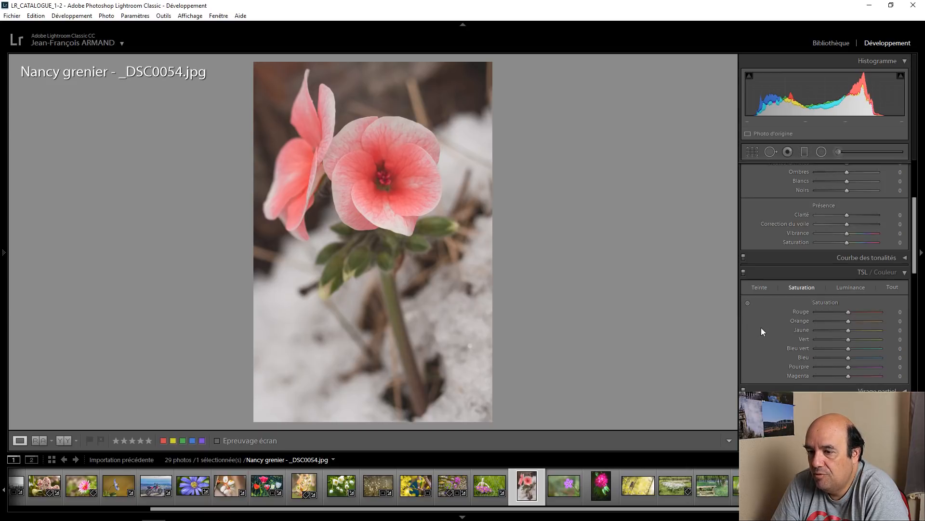
{"action": "scroll", "coordinate": [761, 327], "scroll_direction": "up", "scroll_amount": 2}
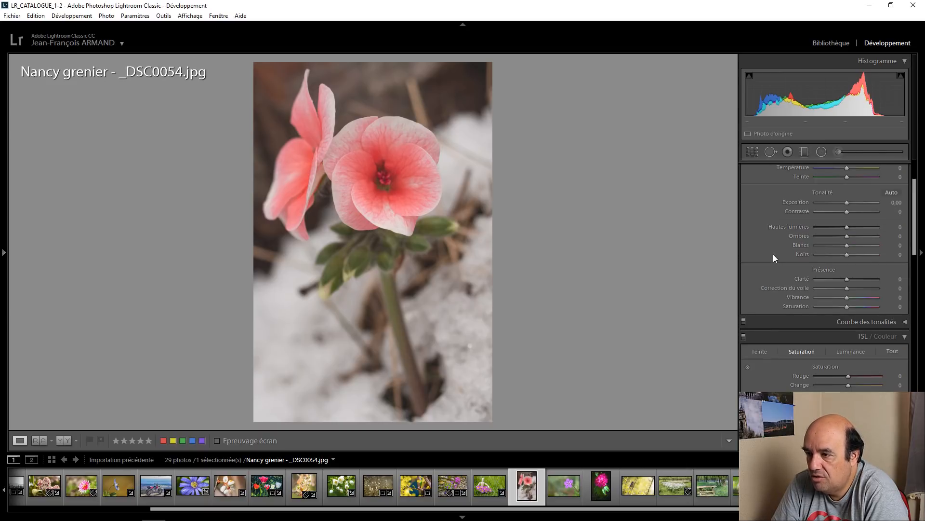
{"action": "scroll", "coordinate": [766, 226], "scroll_direction": "up", "scroll_amount": 2}
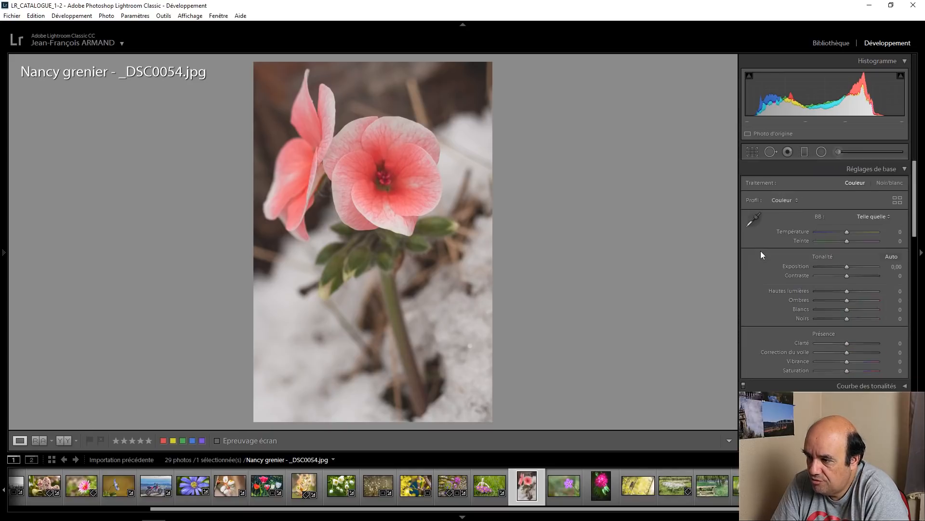
{"action": "left_click", "coordinate": [753, 219]}
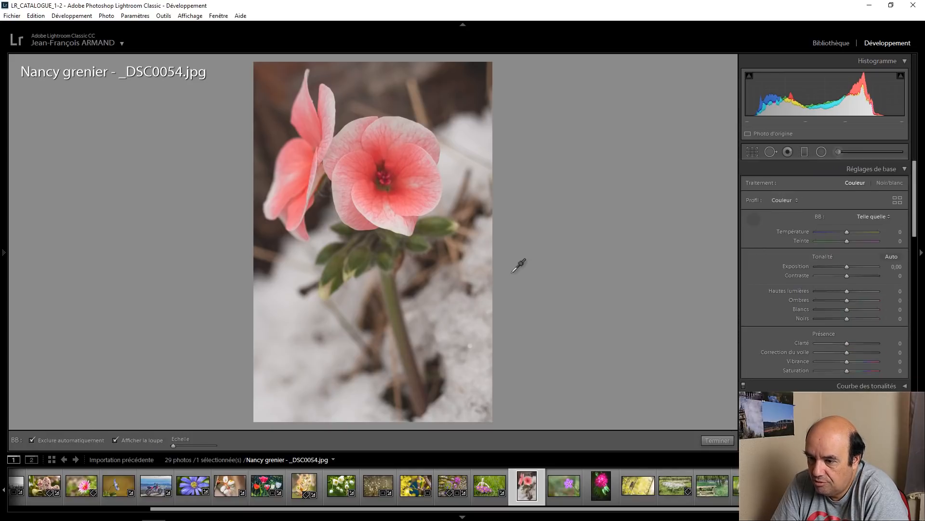
{"action": "left_click", "coordinate": [466, 145]}
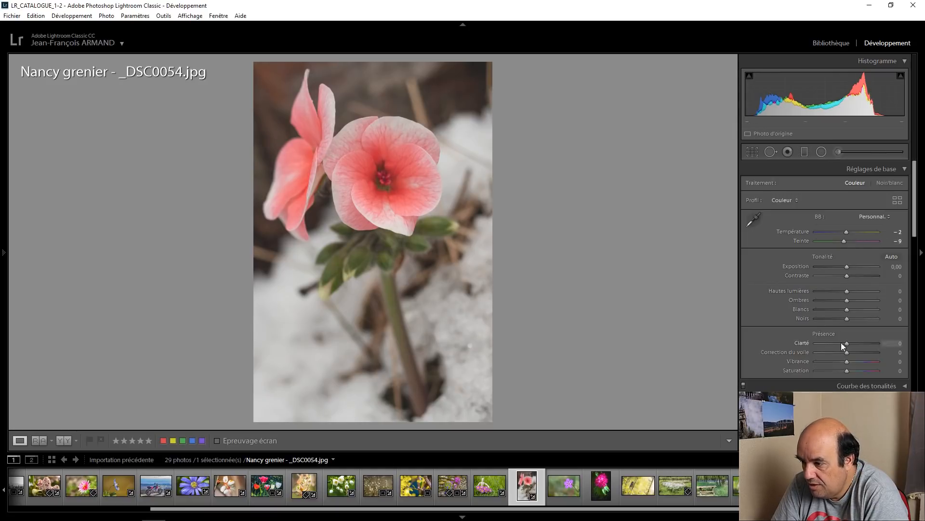
Step: Set the pink flower photo's vibrance to +25 and bring its color saturation controls into view
{"action": "scroll", "coordinate": [846, 362], "scroll_direction": "up", "scroll_amount": 2}
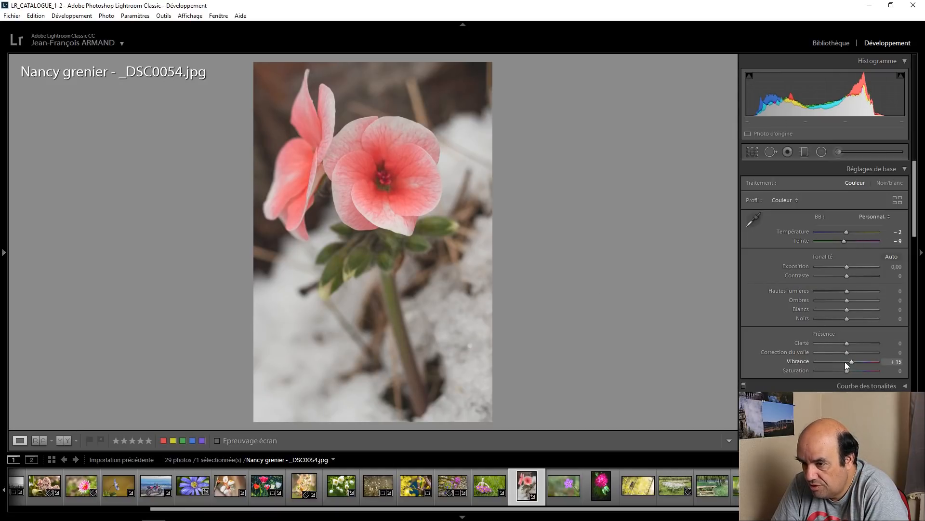
{"action": "scroll", "coordinate": [846, 362], "scroll_direction": "up", "scroll_amount": 1}
{"action": "scroll", "coordinate": [751, 337], "scroll_direction": "down", "scroll_amount": 3}
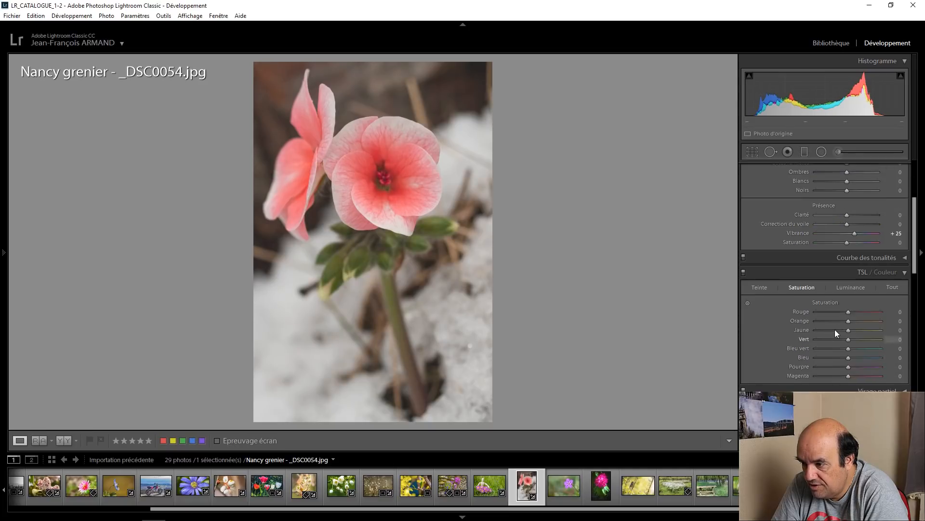
Step: Raise the pink flower photo's color saturation to +45 for green and +35 for red, and its overall saturation to +13
{"action": "scroll", "coordinate": [847, 338], "scroll_direction": "up", "scroll_amount": 8}
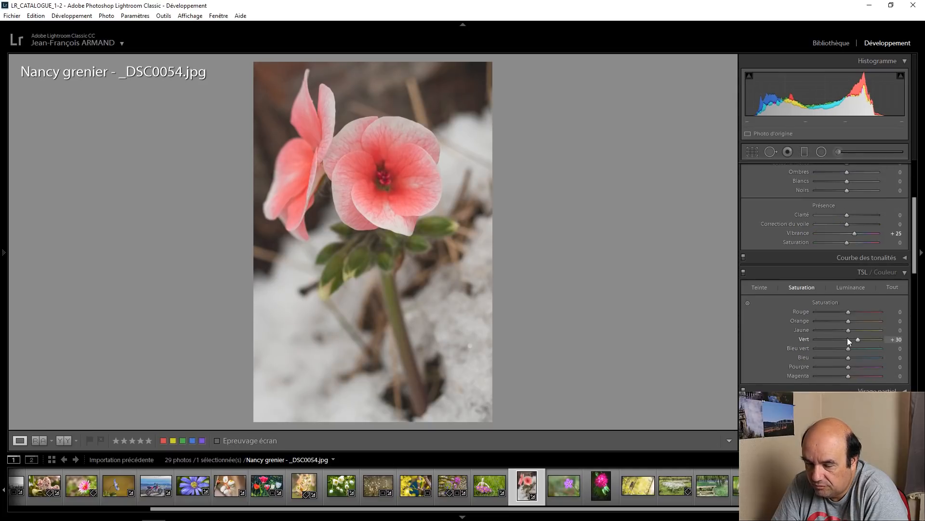
{"action": "scroll", "coordinate": [848, 337], "scroll_direction": "up", "scroll_amount": 1}
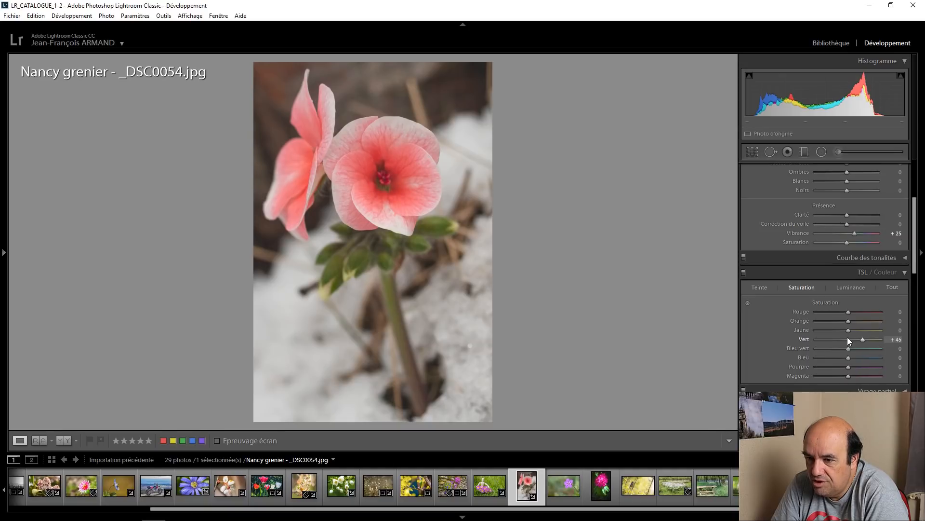
{"action": "scroll", "coordinate": [849, 314], "scroll_direction": "up", "scroll_amount": 4}
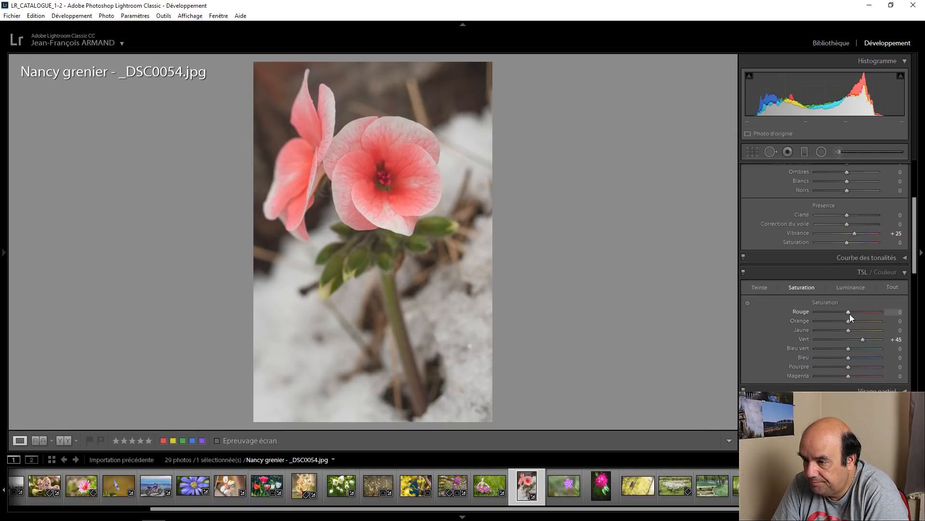
{"action": "scroll", "coordinate": [849, 314], "scroll_direction": "up", "scroll_amount": 3}
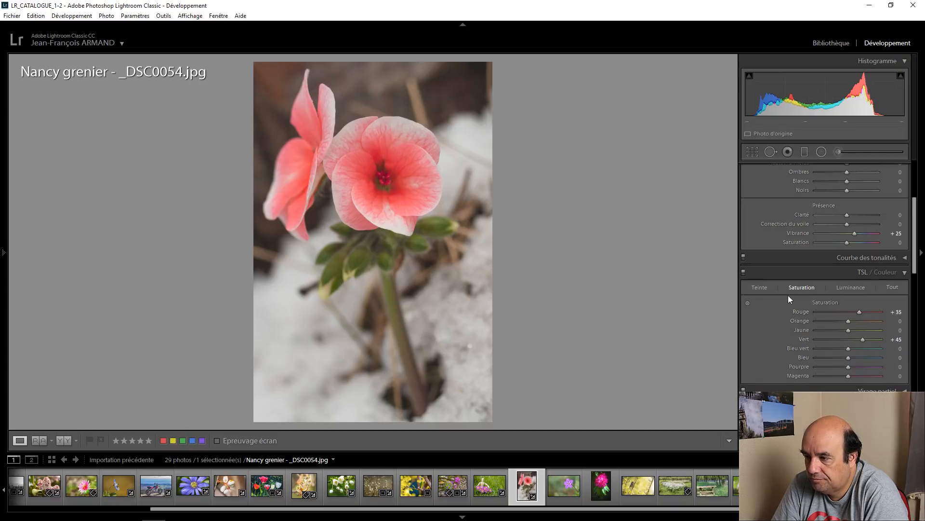
{"action": "left_click_drag", "start_coordinate": [847, 243], "coordinate": [851, 244]}
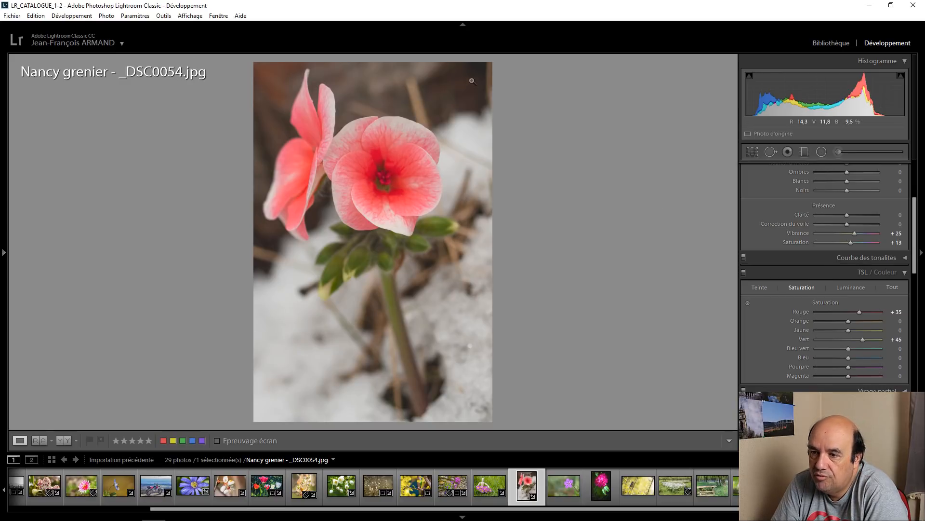
Step: Set the pink flower photo's shadows to +25 and compare the edit side by side with the original
{"action": "scroll", "coordinate": [771, 198], "scroll_direction": "up", "scroll_amount": 3}
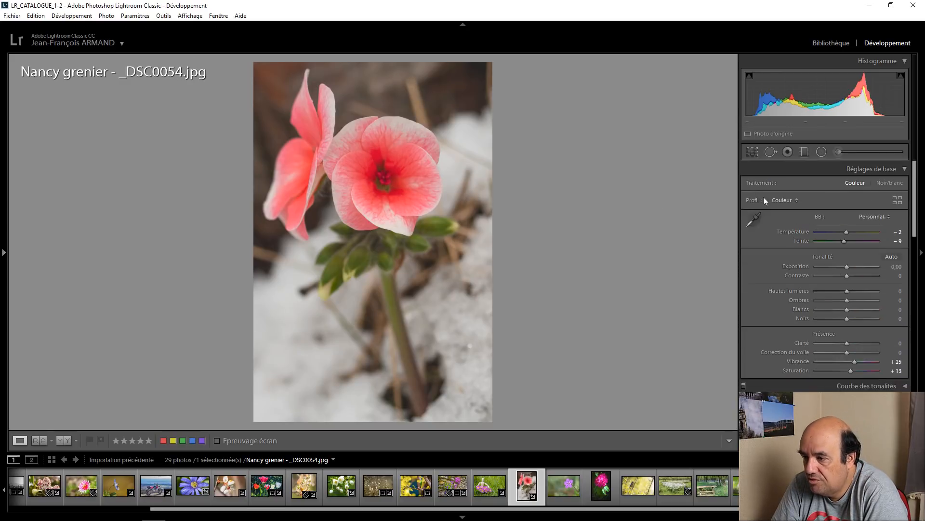
{"action": "key", "text": "Up"}
{"action": "key", "text": "Up"}
{"action": "key", "text": "Up"}
{"action": "key", "text": "Up"}
{"action": "key", "text": "Up"}
{"action": "key", "text": "Up"}
{"action": "key", "text": "Up"}
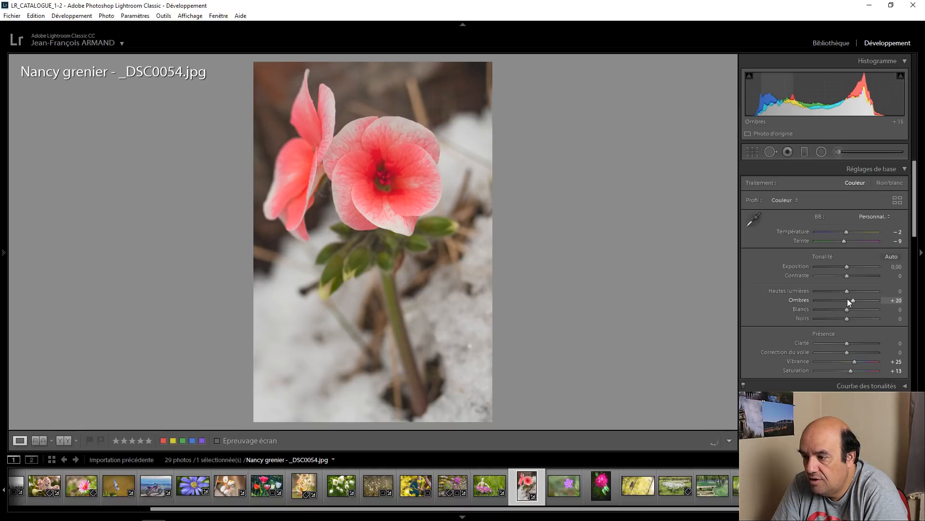
{"action": "key", "text": "Up"}
{"action": "key", "text": "Up"}
{"action": "key", "text": "Up"}
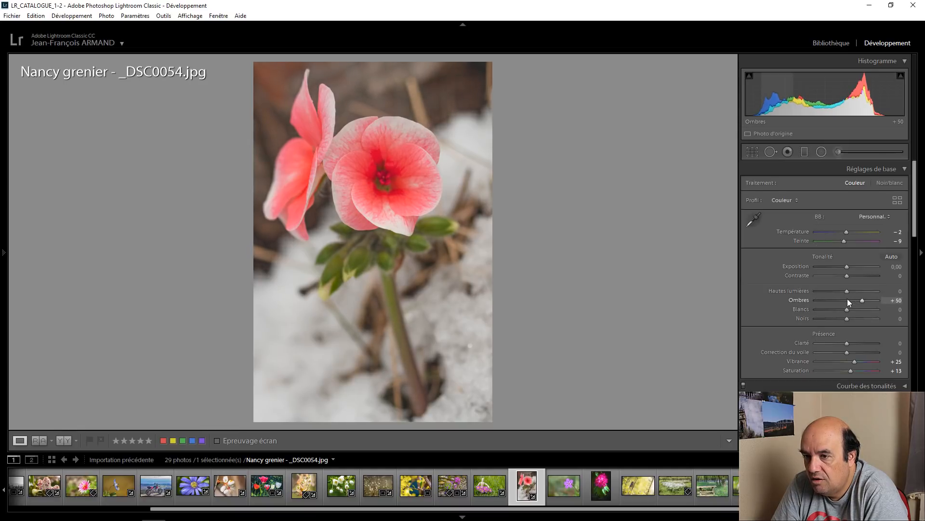
{"action": "double_click", "coordinate": [863, 301]}
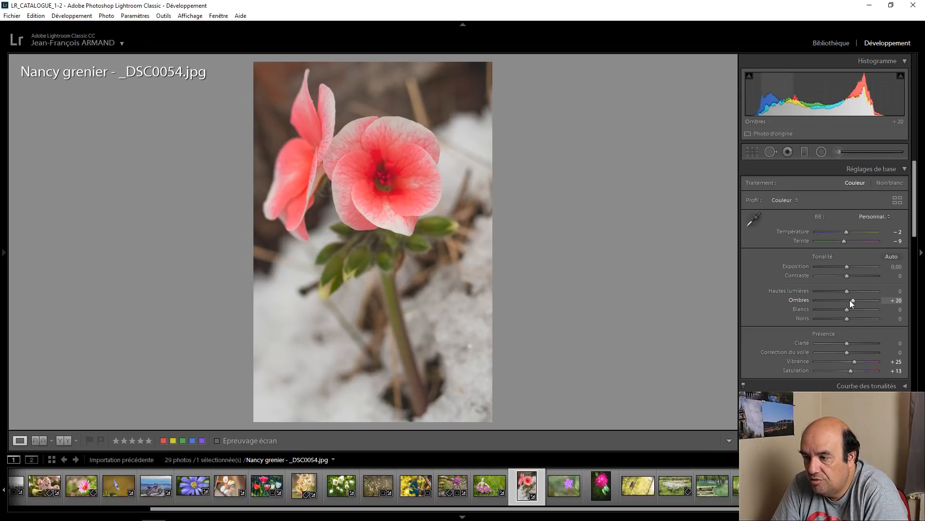
{"action": "key", "text": "Up"}
{"action": "key", "text": "Up"}
{"action": "key", "text": "Up"}
{"action": "key", "text": "Up"}
{"action": "key", "text": "Up"}
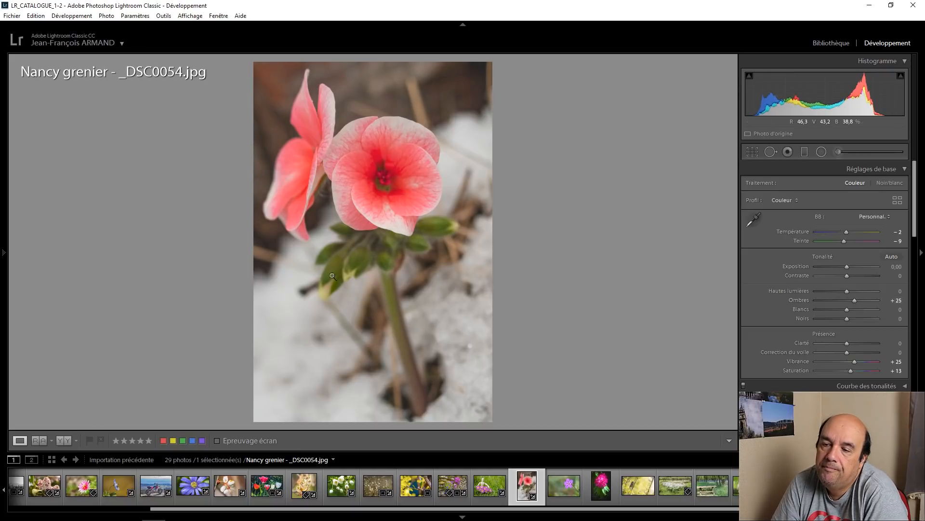
{"action": "left_click", "coordinate": [69, 439]}
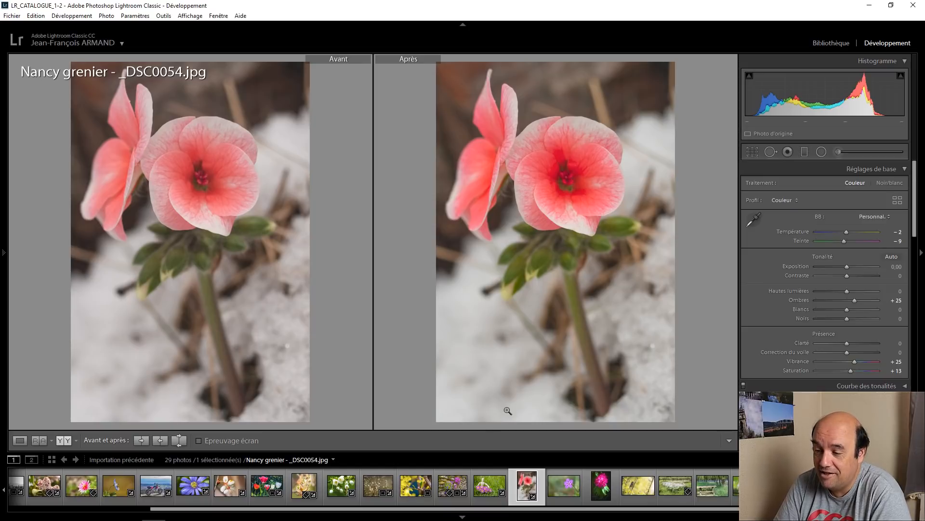
Step: Open the Géranium Lucidum macro photo in single-photo view and examine the flower's center close up
{"action": "left_click", "coordinate": [562, 478]}
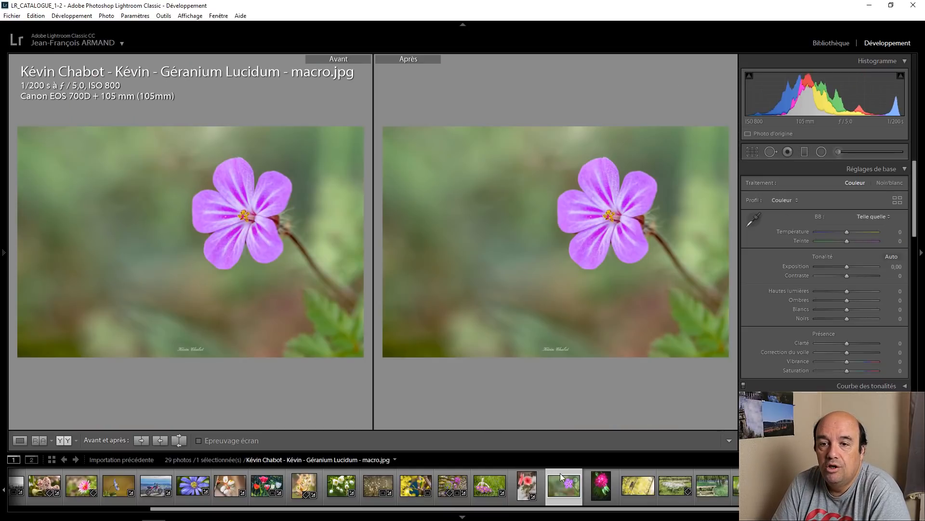
{"action": "left_click", "coordinate": [20, 442]}
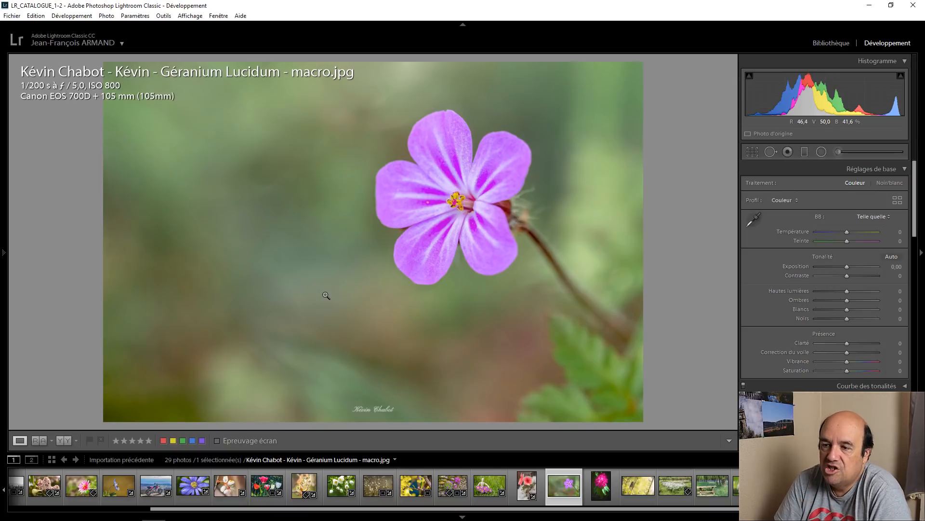
{"action": "left_click", "coordinate": [460, 205]}
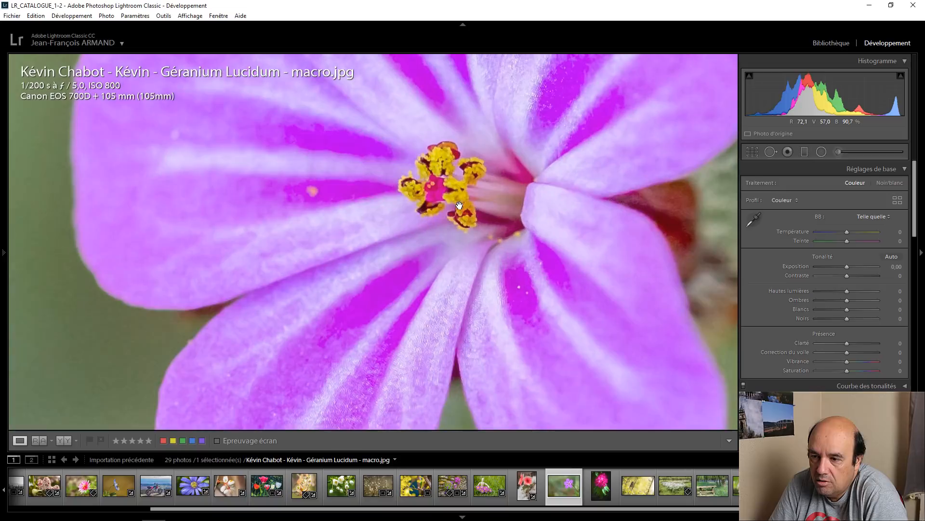
{"action": "left_click", "coordinate": [458, 190]}
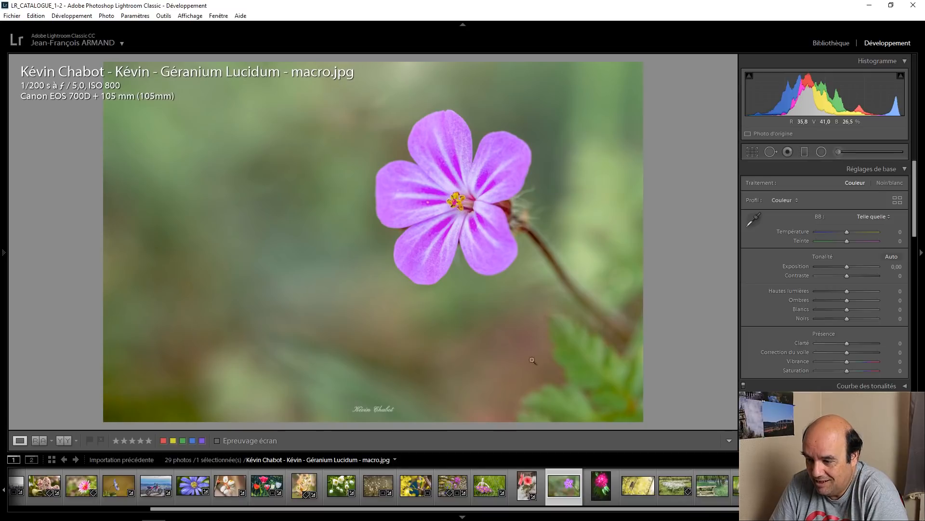
Step: Open the Rhododendron.jpg photo and examine different parts of the blossom close up, including its petals and stamens
{"action": "left_click", "coordinate": [612, 488]}
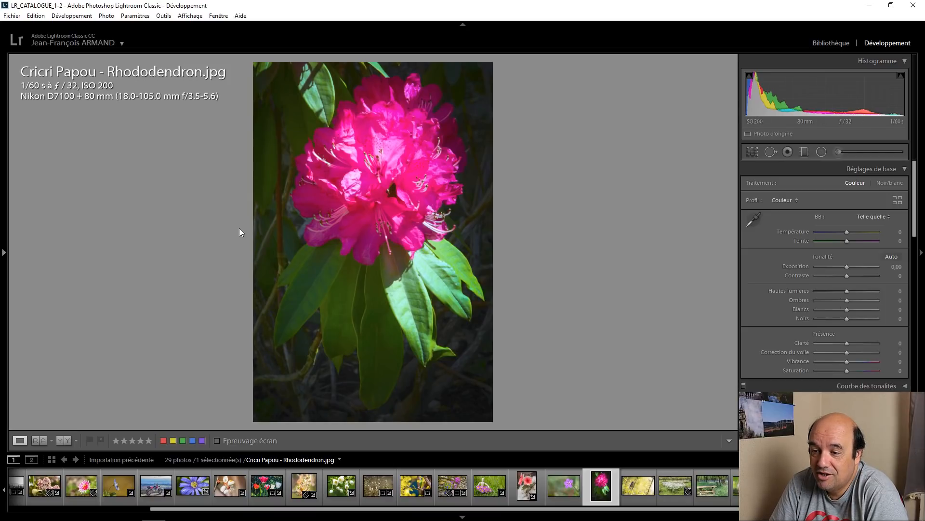
{"action": "left_click", "coordinate": [396, 177]}
{"action": "left_click_drag", "start_coordinate": [486, 254], "coordinate": [442, 429]}
{"action": "left_click_drag", "start_coordinate": [355, 250], "coordinate": [552, 366]}
{"action": "left_click", "coordinate": [404, 269]}
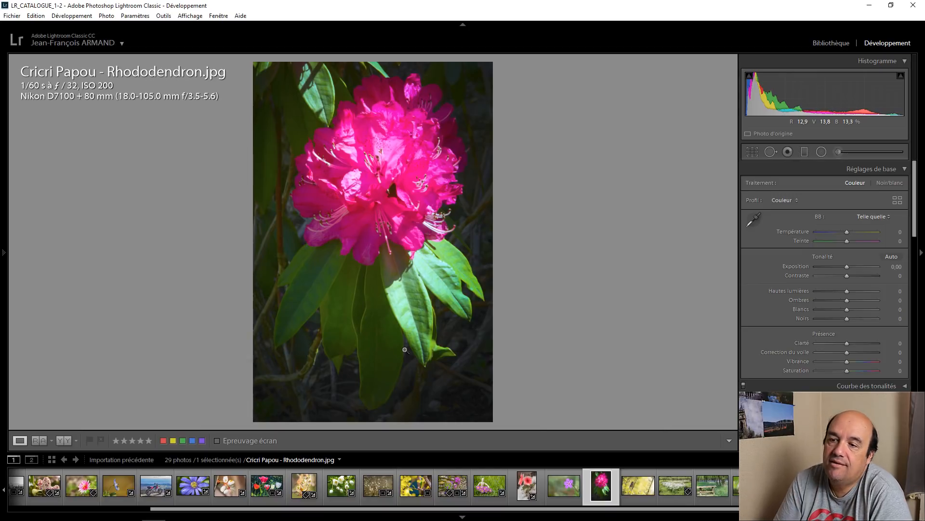
{"action": "left_click", "coordinate": [368, 173]}
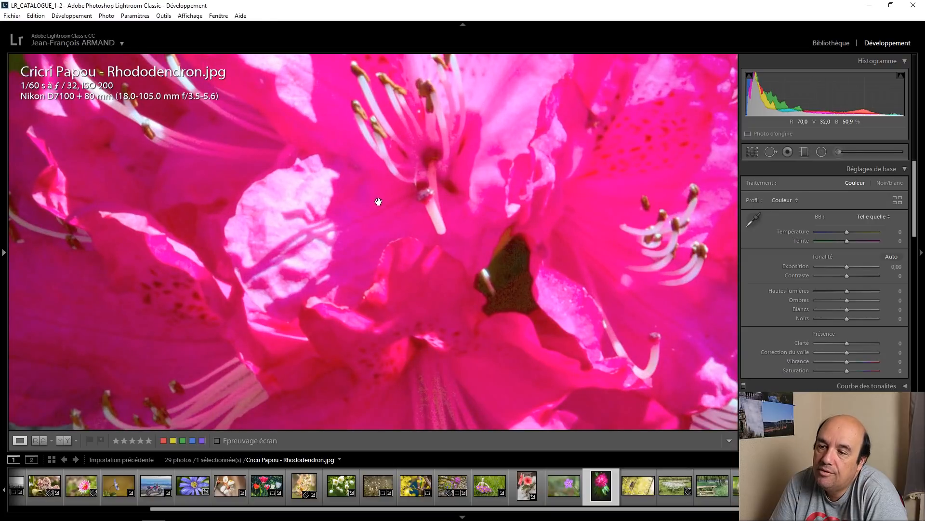
{"action": "left_click", "coordinate": [378, 201]}
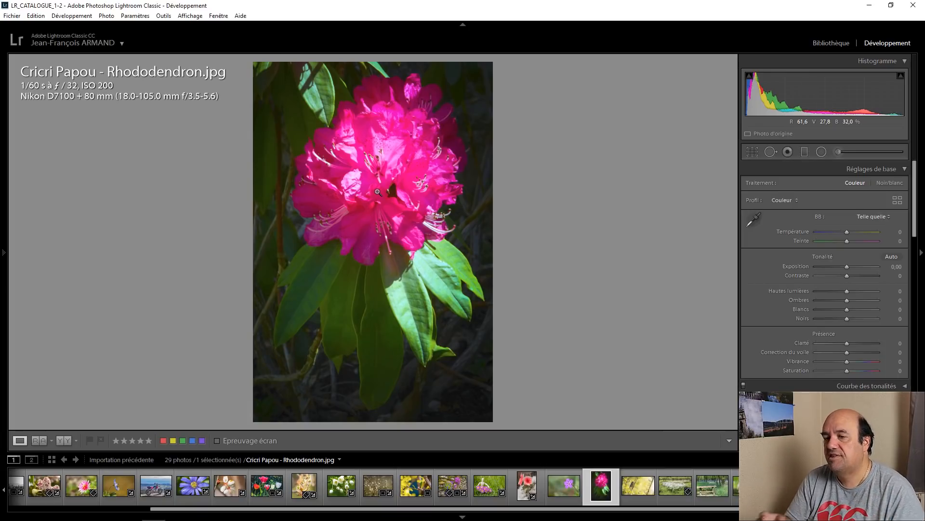
{"action": "left_click", "coordinate": [378, 192]}
{"action": "mouse_move", "coordinate": [356, 214]}
{"action": "left_mouse_down"}
{"action": "mouse_move", "coordinate": [481, 329]}
{"action": "mouse_move", "coordinate": [523, 388]}
{"action": "left_mouse_up"}
{"action": "mouse_move", "coordinate": [491, 193]}
{"action": "left_mouse_down"}
{"action": "mouse_move", "coordinate": [456, 308]}
{"action": "mouse_move", "coordinate": [429, 309]}
{"action": "left_mouse_up"}
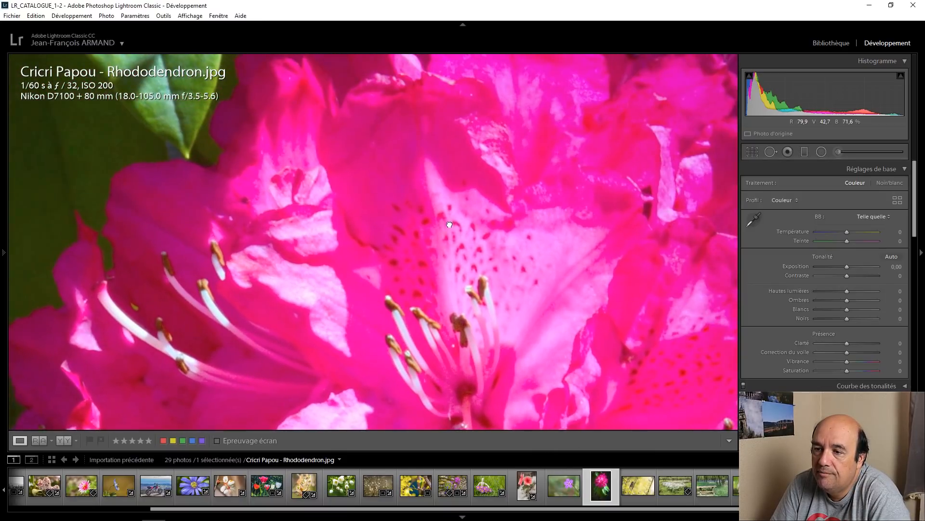
{"action": "left_click_drag", "start_coordinate": [448, 224], "coordinate": [371, 333]}
{"action": "left_click", "coordinate": [409, 259]}
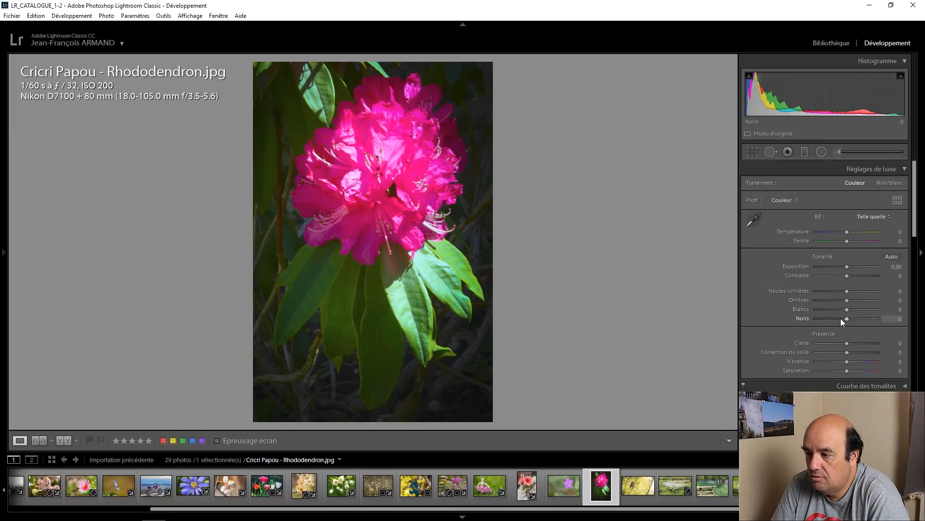
Step: Set the rhododendron photo's shadows to +75
{"action": "key", "text": "Up"}
{"action": "key", "text": "Up"}
{"action": "key", "text": "Up"}
{"action": "key", "text": "Up"}
{"action": "key", "text": "Up"}
{"action": "key", "text": "Up"}
{"action": "key", "text": "Up"}
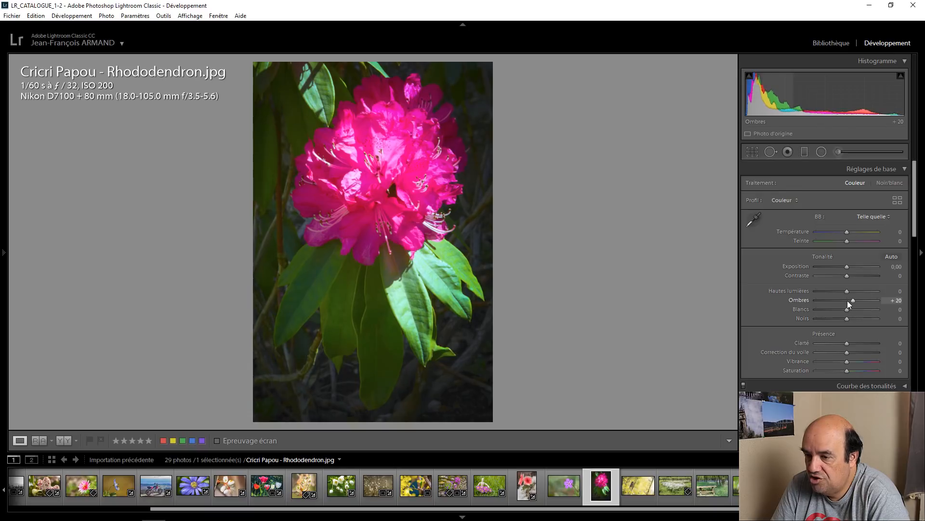
{"action": "key", "text": "Up"}
{"action": "key", "text": "Up"}
{"action": "key", "text": "Up"}
{"action": "key", "text": "Up"}
{"action": "key", "text": "Up"}
{"action": "key", "text": "Up"}
{"action": "key", "text": "Up"}
{"action": "key", "text": "Up"}
{"action": "key", "text": "Up"}
{"action": "key", "text": "Up"}
{"action": "key", "text": "Up"}
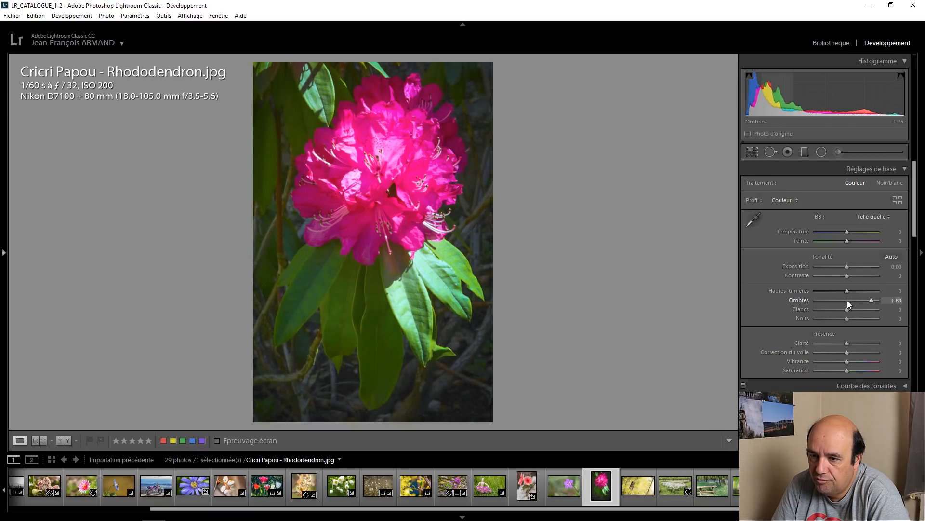
{"action": "key", "text": "Down"}
{"action": "key", "text": "Down"}
{"action": "key", "text": "Down"}
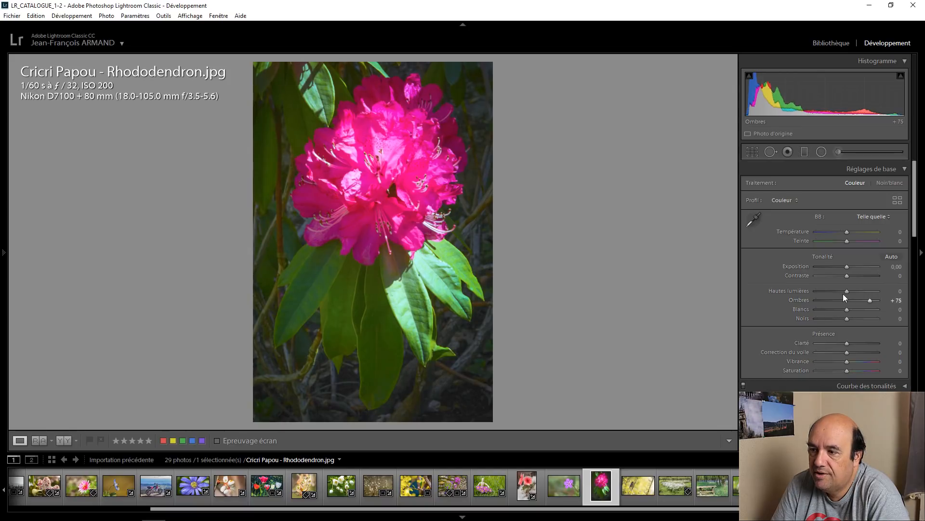
Step: Set the rhododendron photo's exposure to +0.50
{"action": "key", "text": "Up"}
{"action": "key", "text": "Up"}
{"action": "key", "text": "Up"}
{"action": "key", "text": "Up"}
{"action": "key", "text": "Up"}
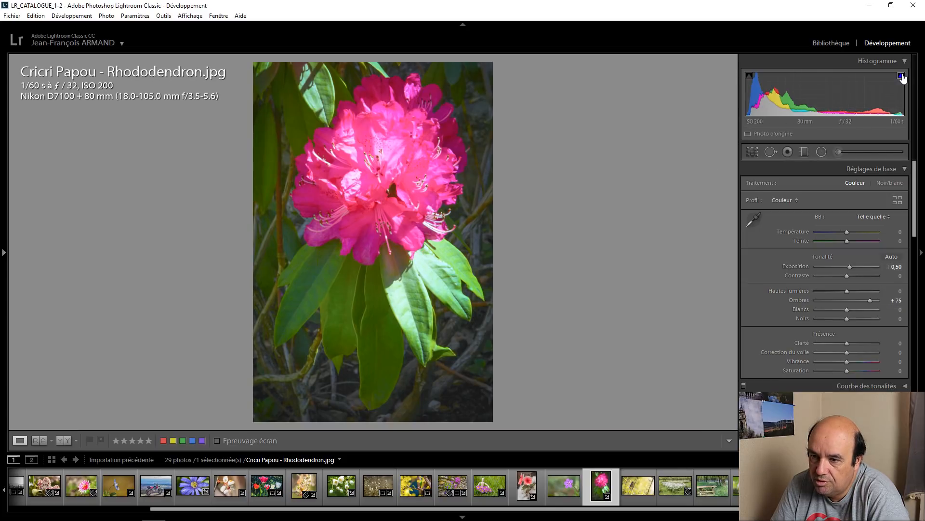
Step: Examine the bright petals at the center of the rhododendron blossom close up, and return to the full photo
{"action": "left_click", "coordinate": [354, 188]}
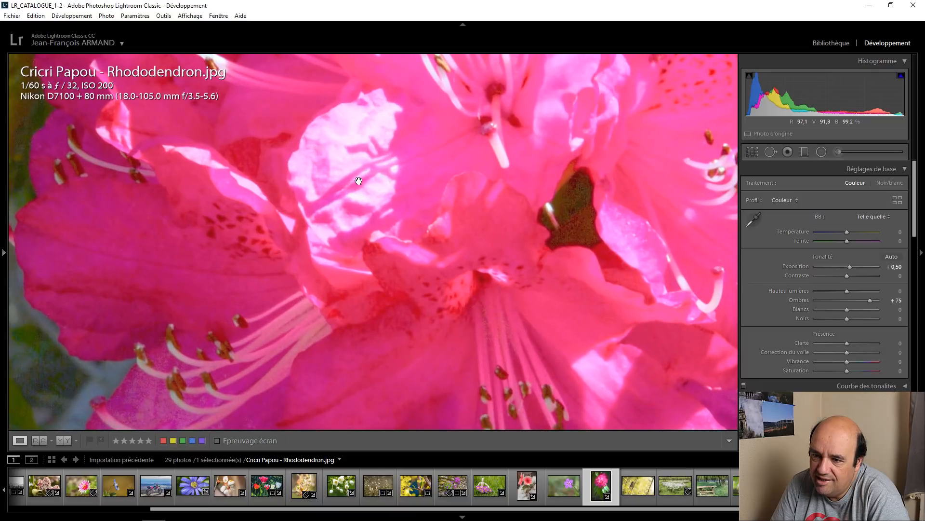
{"action": "left_click", "coordinate": [402, 188]}
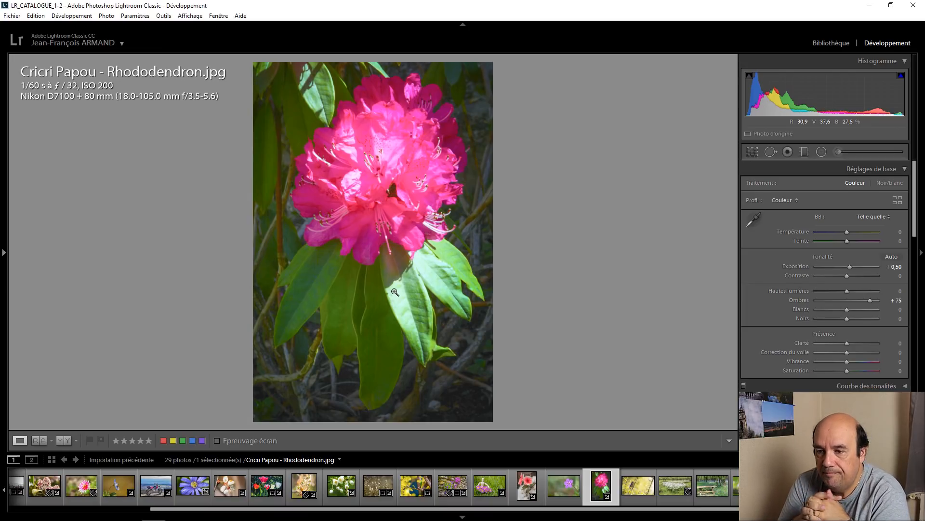
{"action": "left_click", "coordinate": [371, 191]}
{"action": "left_click", "coordinate": [382, 216]}
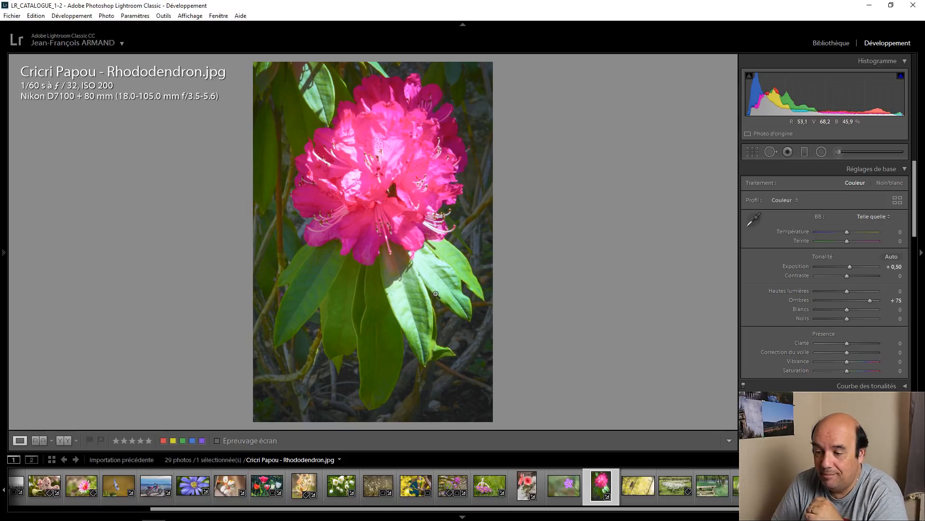
Step: Open the bird photo mesange-1289.jpg and place a tilted oval radial filter along the bird's body
{"action": "left_click", "coordinate": [635, 471]}
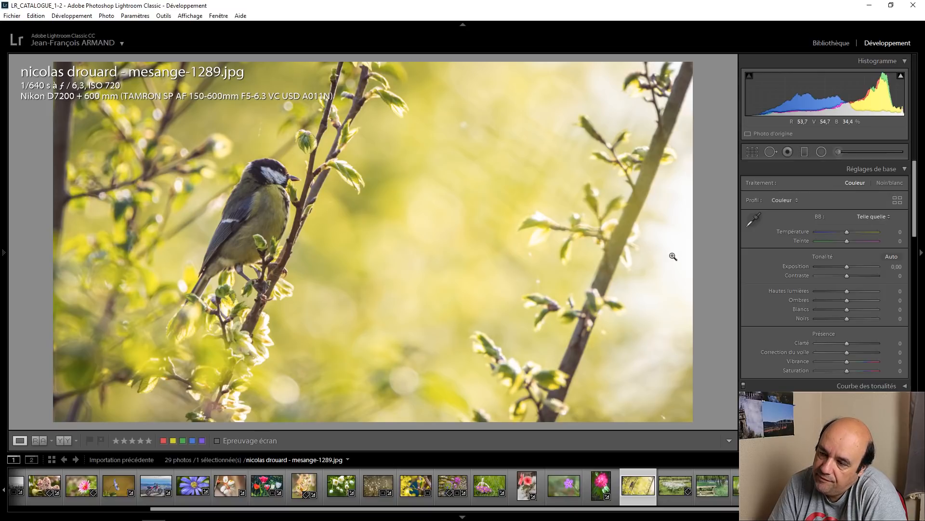
{"action": "scroll", "coordinate": [787, 321], "scroll_direction": "down", "scroll_amount": 3}
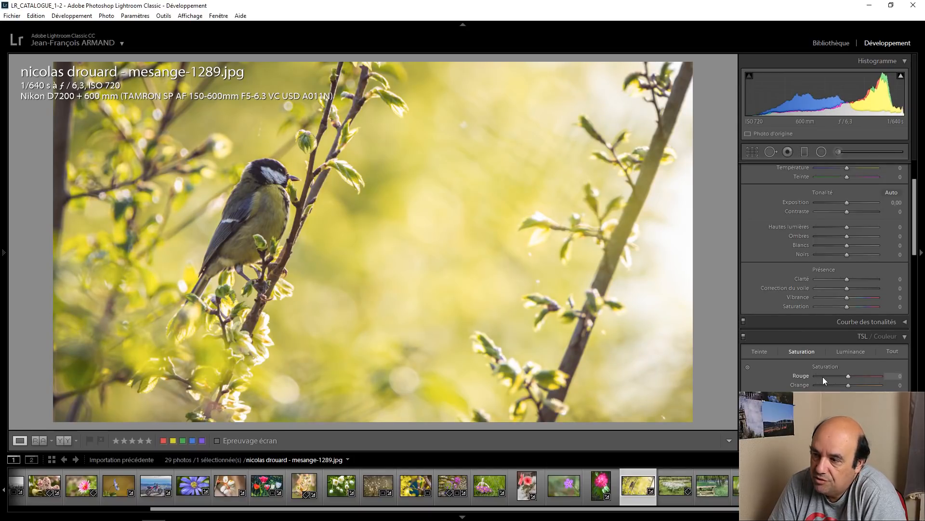
{"action": "left_click", "coordinate": [820, 153]}
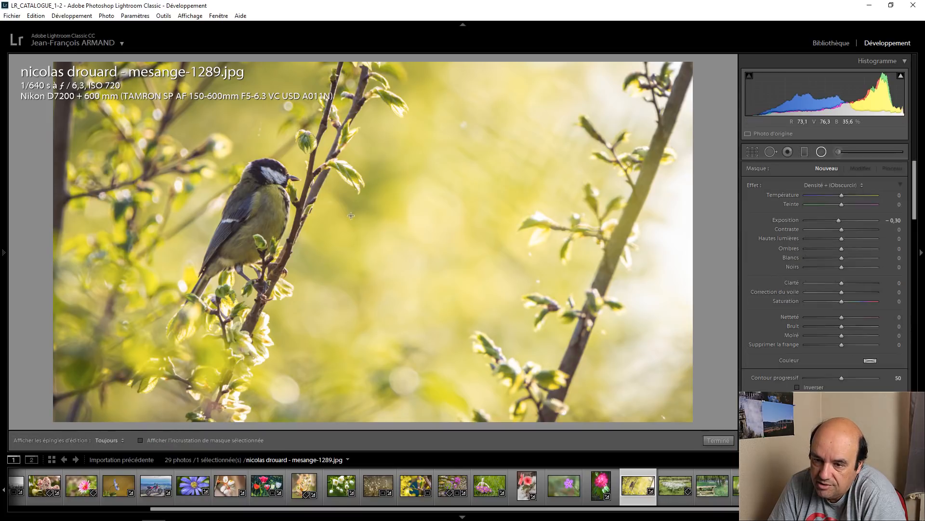
{"action": "left_click_drag", "start_coordinate": [257, 214], "coordinate": [226, 302]}
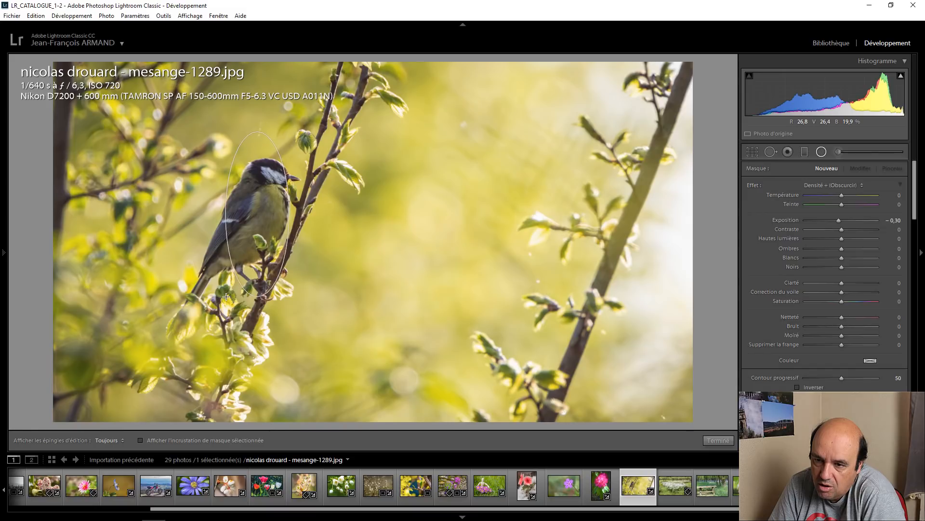
{"action": "left_click_drag", "start_coordinate": [270, 129], "coordinate": [295, 156]}
{"action": "left_click_drag", "start_coordinate": [268, 205], "coordinate": [258, 215]}
Step: Set the bird's radial filter saturation to 9, invert its mask, keep its temperature at 0, and finish the filter
{"action": "left_click_drag", "start_coordinate": [842, 301], "coordinate": [844, 304]}
{"action": "left_click", "coordinate": [797, 387]}
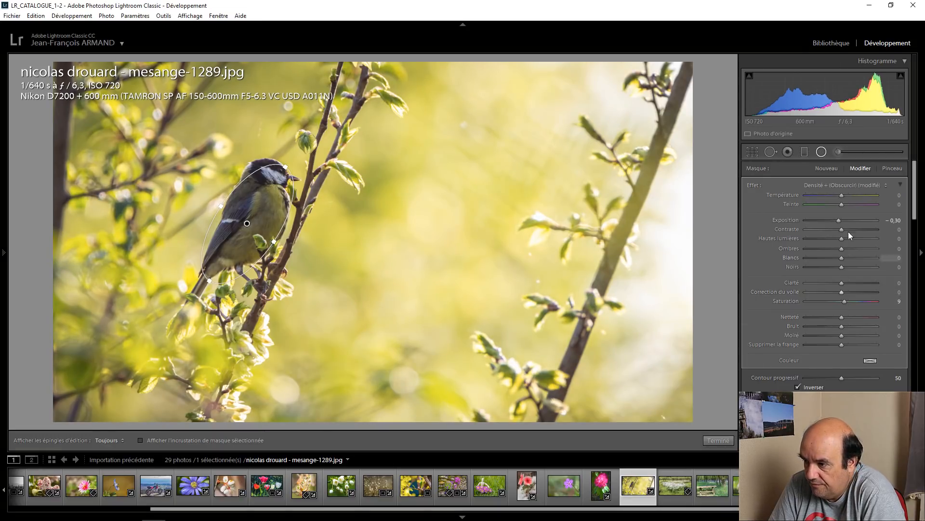
{"action": "double_click", "coordinate": [842, 195]}
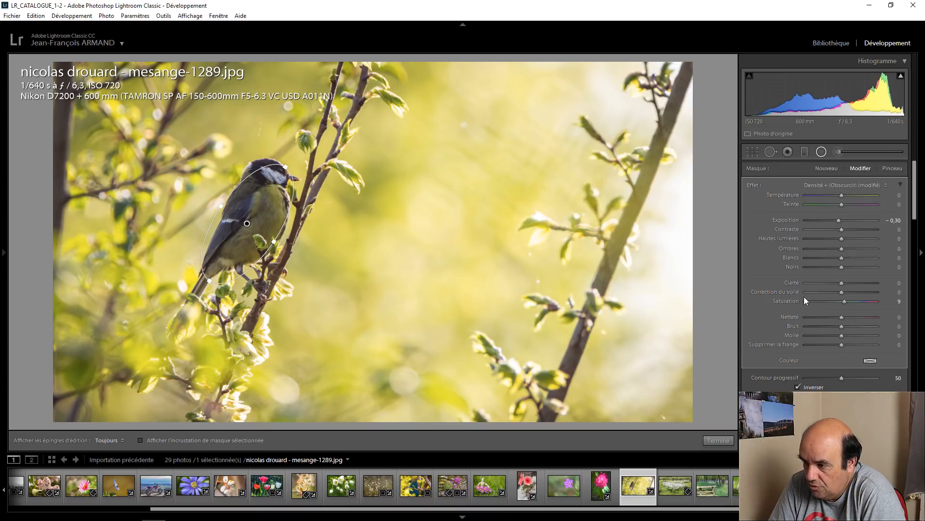
{"action": "left_click", "coordinate": [718, 440]}
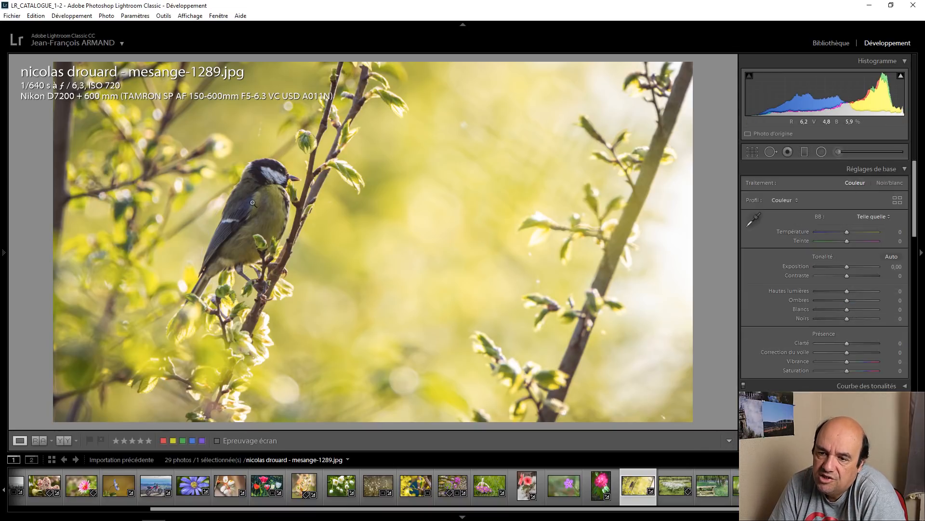
Step: Compare the bird photo before and after, and set its existing radial filter's shadows to 19 and exposure to 0.60
{"action": "left_click", "coordinate": [64, 441]}
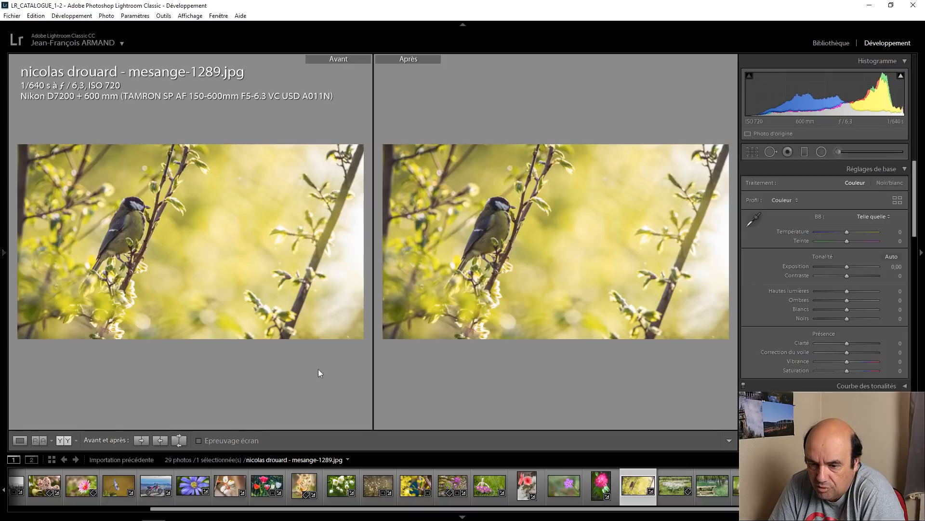
{"action": "left_click", "coordinate": [25, 441]}
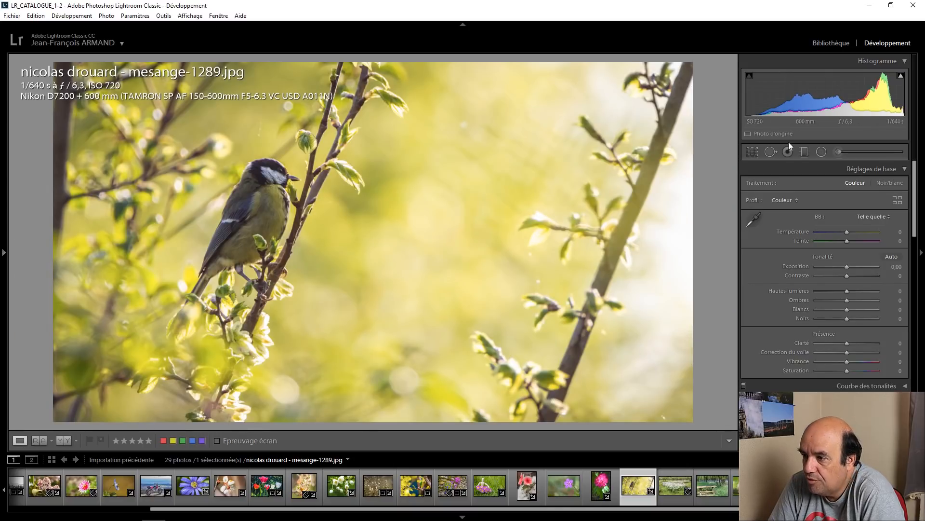
{"action": "left_click", "coordinate": [822, 152]}
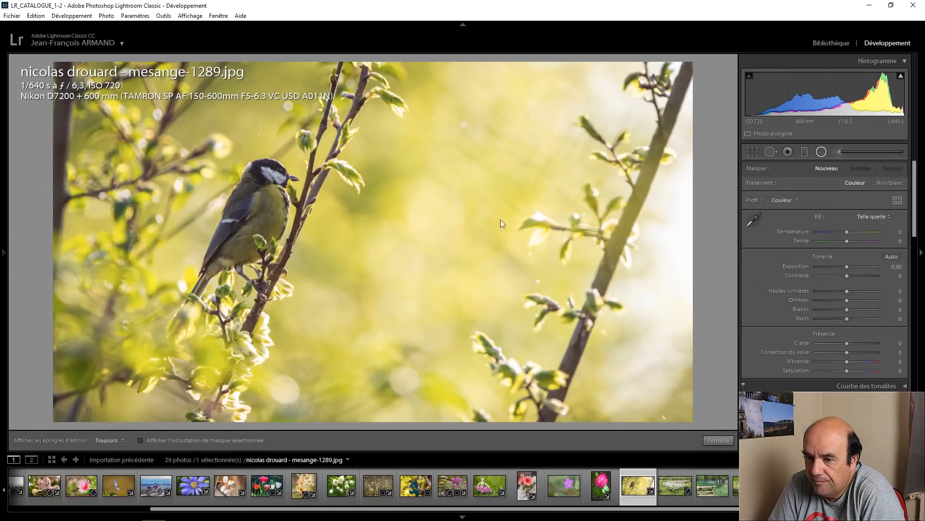
{"action": "left_click", "coordinate": [247, 224]}
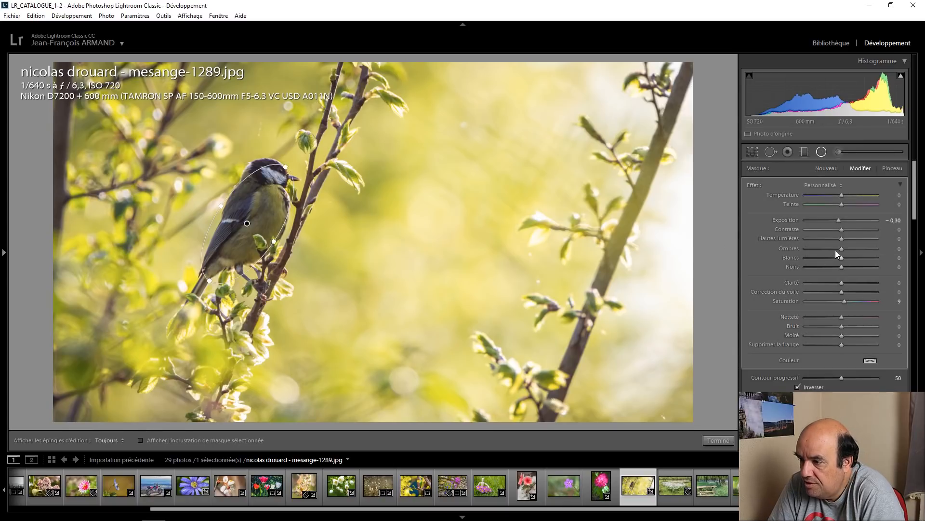
{"action": "key", "text": "Up"}
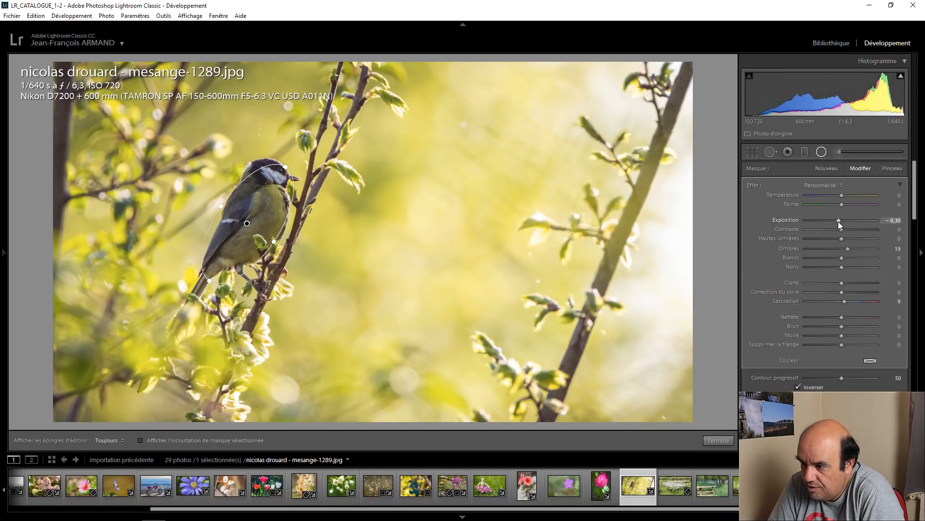
{"action": "key", "text": "Up"}
{"action": "key", "text": "Up"}
{"action": "key", "text": "Up"}
{"action": "key", "text": "Up"}
{"action": "key", "text": "Up"}
{"action": "key", "text": "Up"}
{"action": "key", "text": "Up"}
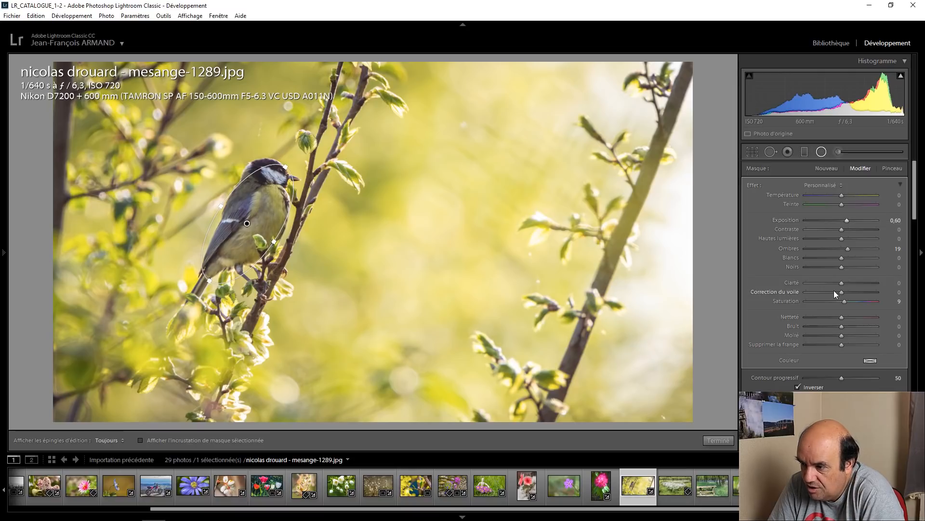
Step: Set the bird's radial filter blacks to -20, clarity to 33 and exposure to 0.90, and compare the photo before and after
{"action": "left_click_drag", "start_coordinate": [842, 267], "coordinate": [851, 283]}
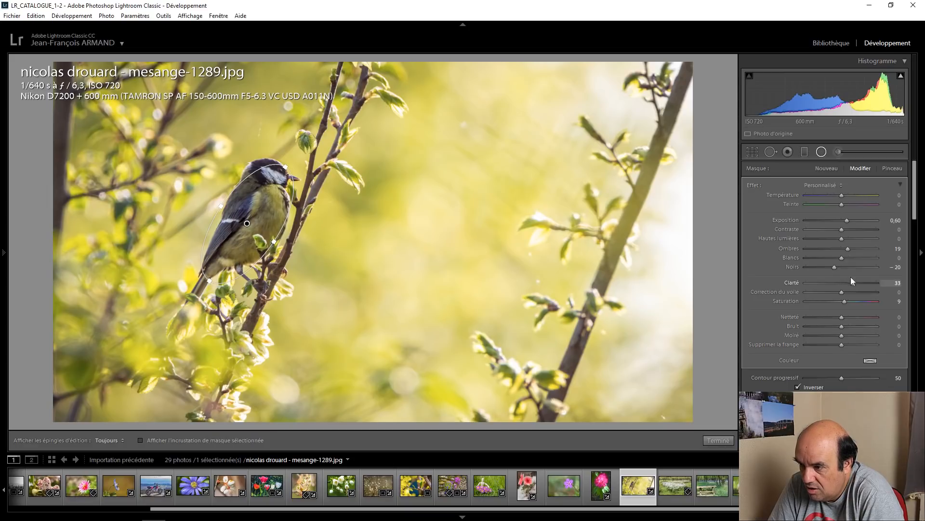
{"action": "key", "text": "Up"}
{"action": "key", "text": "Up"}
{"action": "key", "text": "Up"}
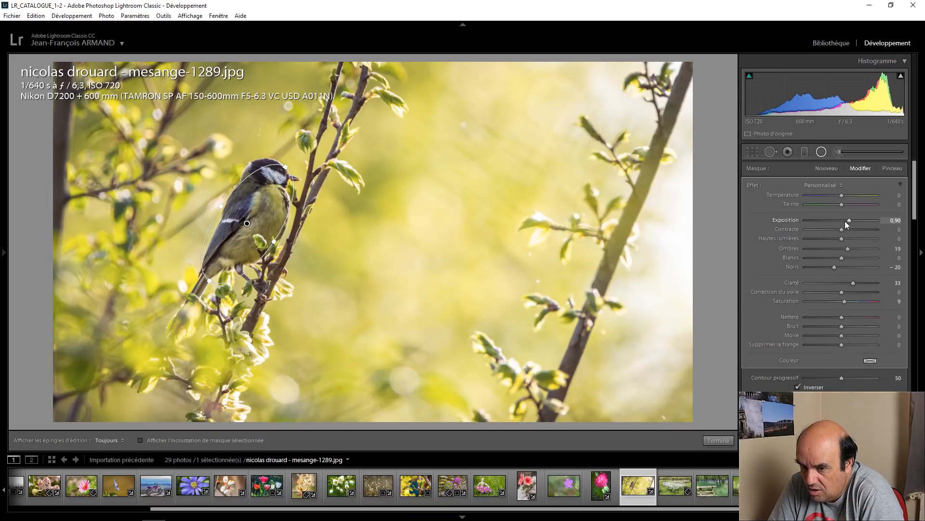
{"action": "left_click", "coordinate": [719, 440]}
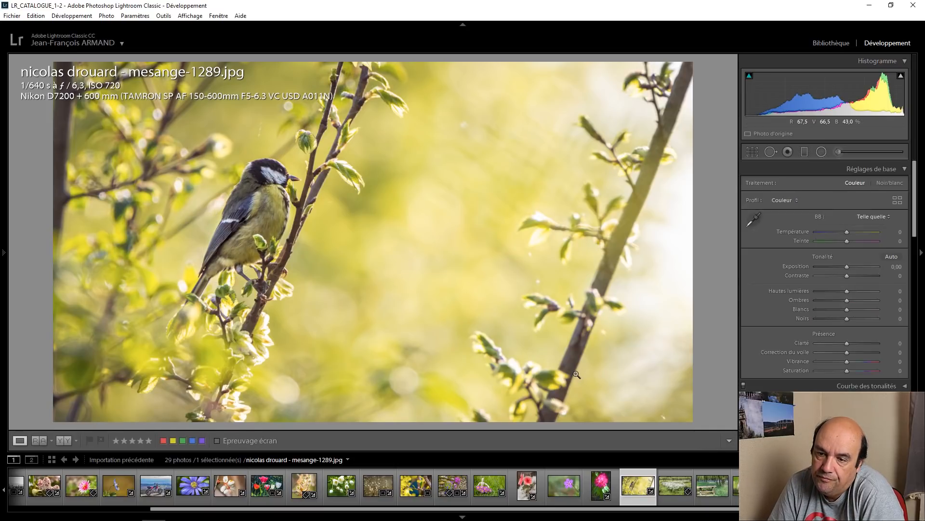
{"action": "left_click", "coordinate": [62, 440]}
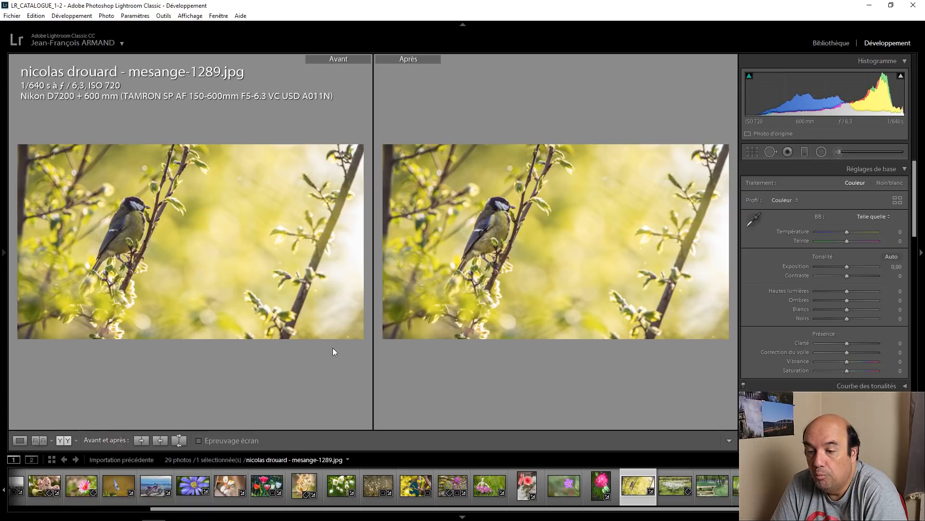
{"action": "left_click", "coordinate": [28, 438]}
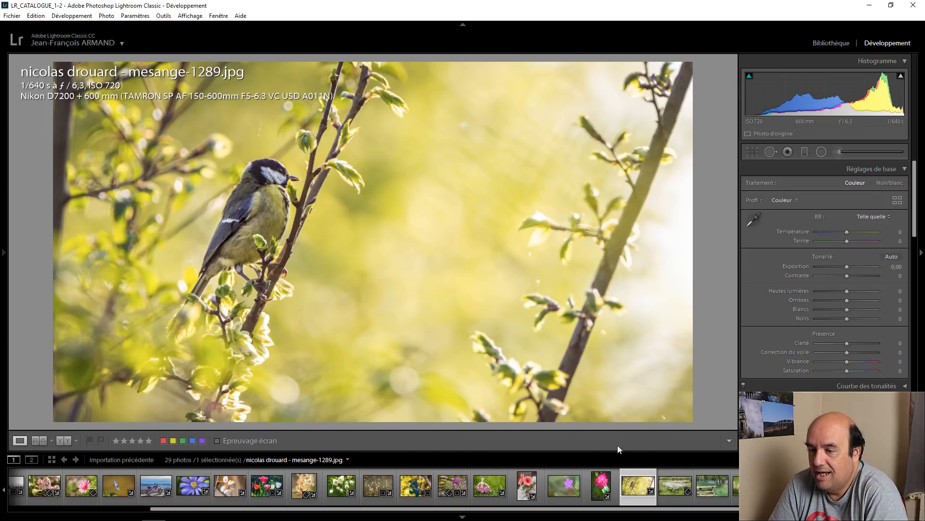
Step: Open the white daffodil photo 21042018-DSCF1955.jpg, examine the foreground flowers close up, and return to the full photo
{"action": "left_click", "coordinate": [677, 476]}
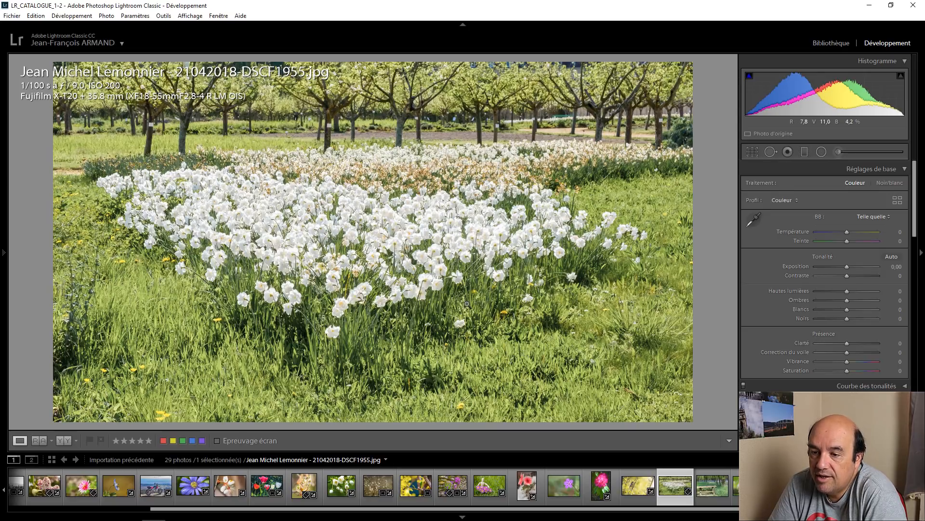
{"action": "left_click", "coordinate": [348, 293]}
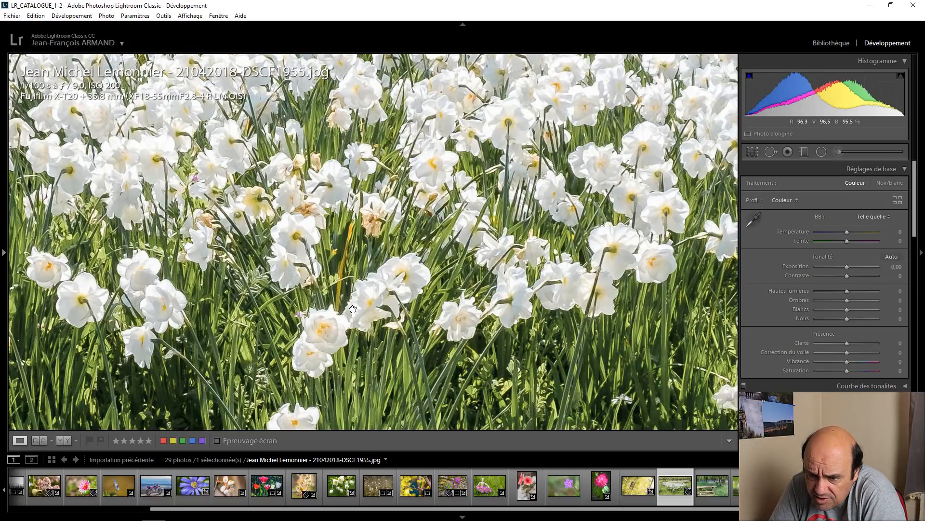
{"action": "left_click", "coordinate": [352, 309]}
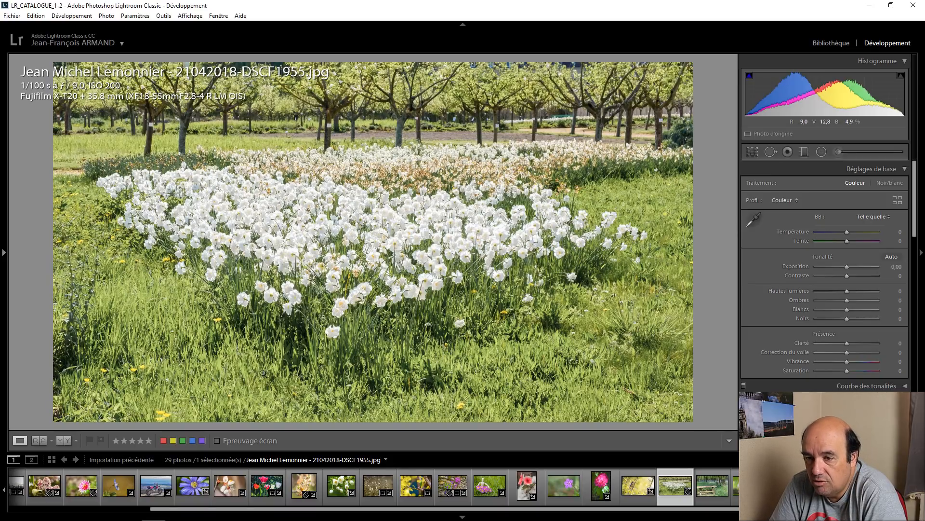
Step: Crop the daffodil photo at its original aspect around the flower bed and trees, cutting off the foreground grass and both side edges
{"action": "left_click", "coordinate": [751, 153]}
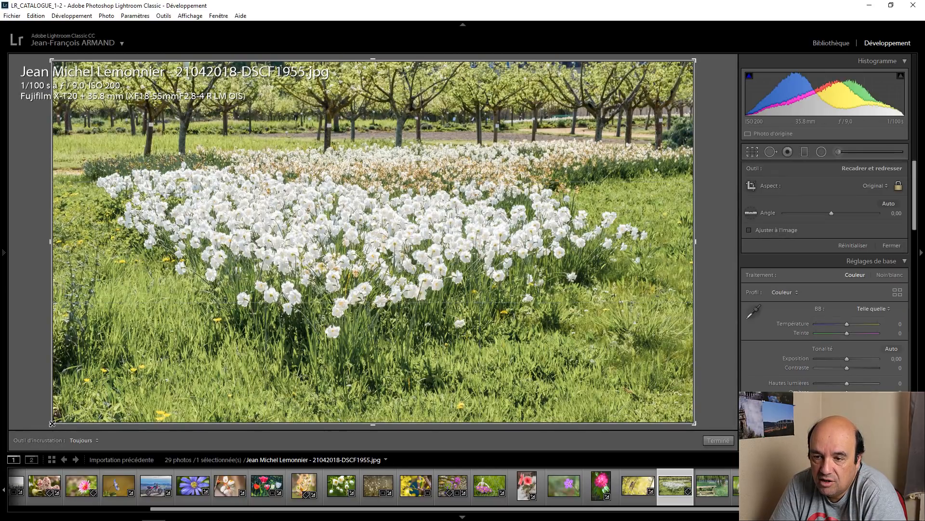
{"action": "left_click_drag", "start_coordinate": [52, 423], "coordinate": [235, 320]}
{"action": "left_click_drag", "start_coordinate": [107, 372], "coordinate": [111, 369]}
{"action": "left_click_drag", "start_coordinate": [270, 276], "coordinate": [375, 286]}
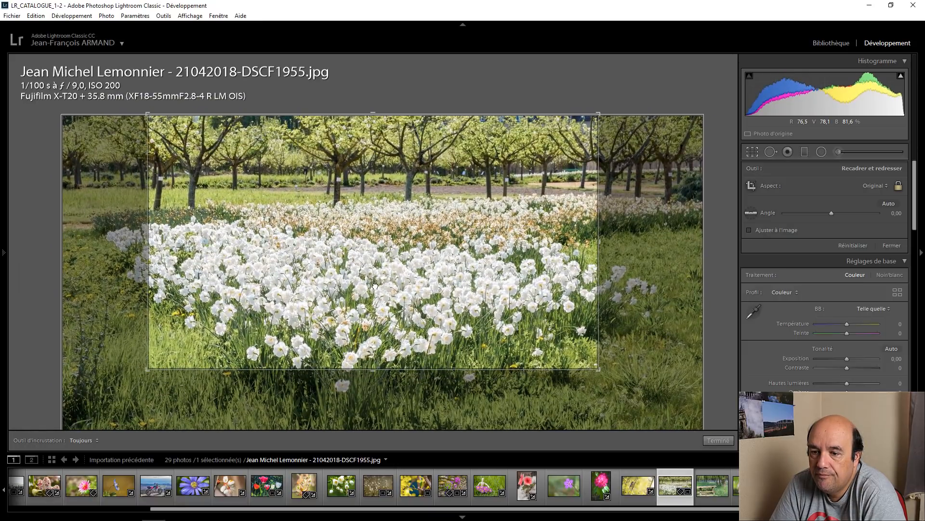
{"action": "left_click", "coordinate": [718, 440]}
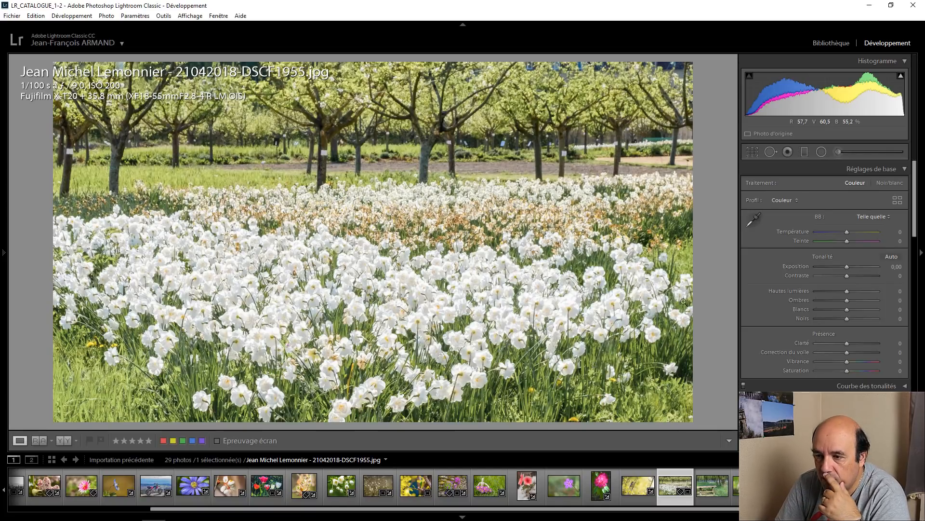
{"action": "left_click", "coordinate": [756, 154]}
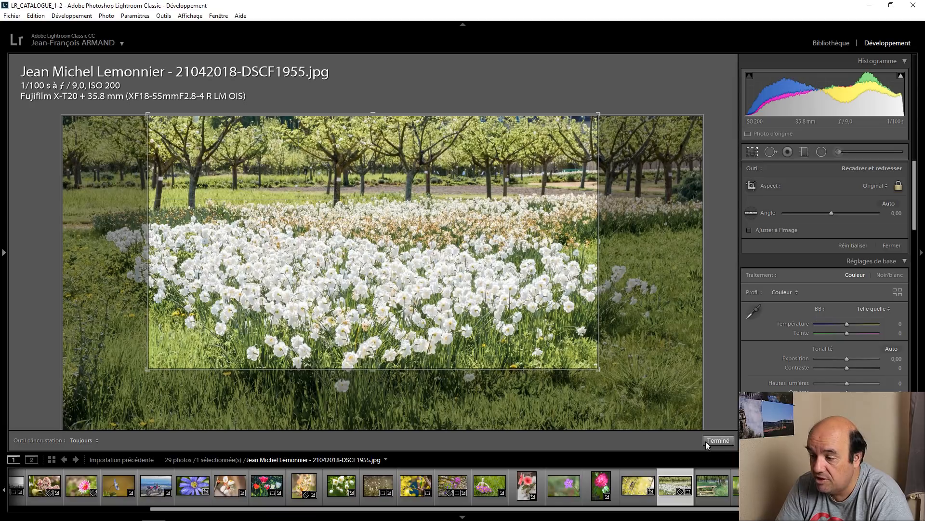
{"action": "left_click", "coordinate": [719, 440]}
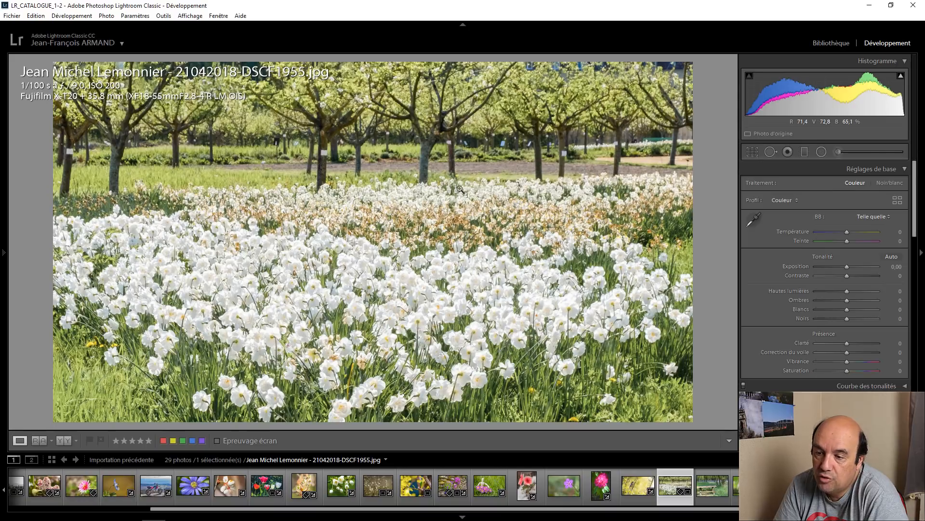
Step: Set the daffodil photo's yellow saturation to +63 and compare before and after side by side
{"action": "scroll", "coordinate": [788, 274], "scroll_direction": "down", "scroll_amount": 5}
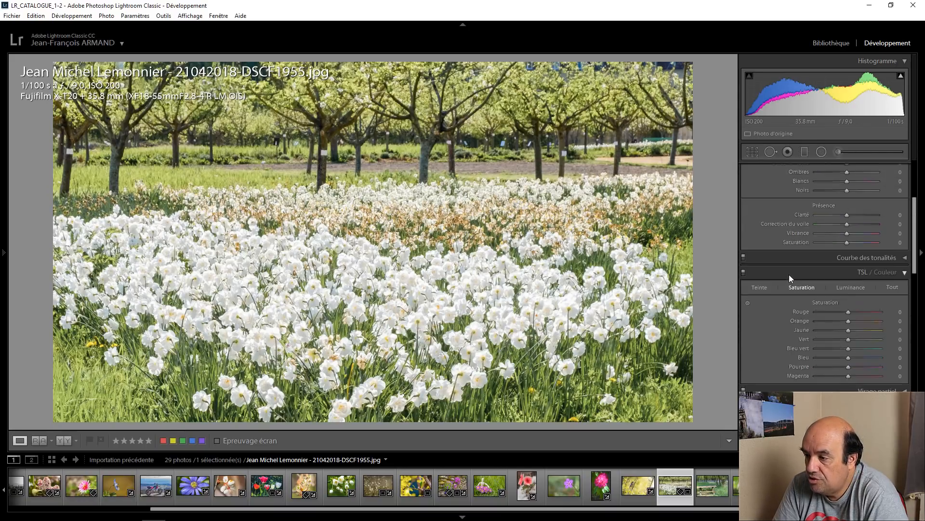
{"action": "mouse_move", "coordinate": [852, 267]}
{"action": "left_mouse_down"}
{"action": "mouse_move", "coordinate": [844, 267]}
{"action": "mouse_move", "coordinate": [862, 267]}
{"action": "left_mouse_up"}
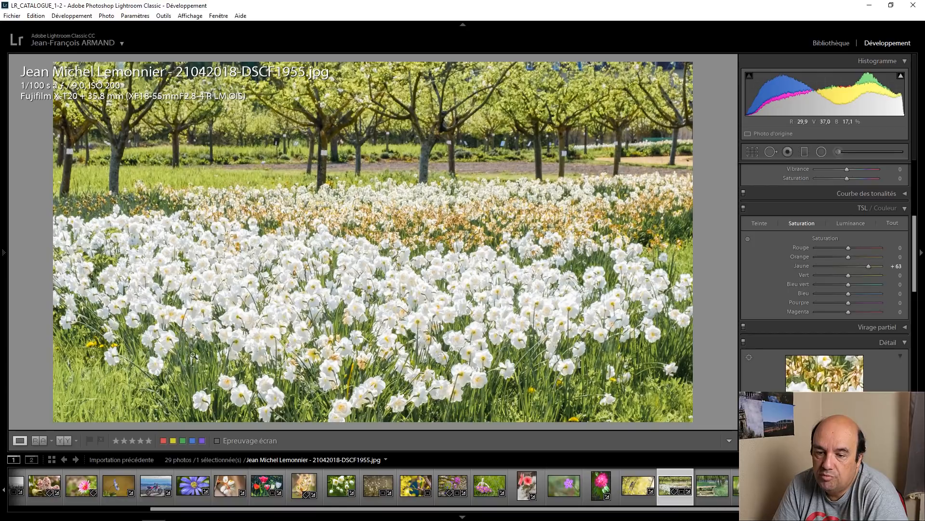
{"action": "left_click", "coordinate": [60, 441]}
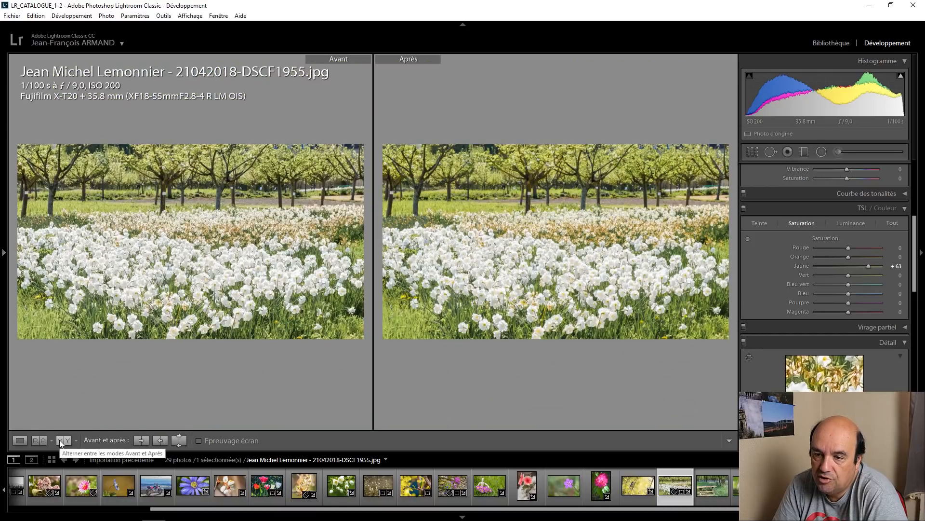
{"action": "left_click", "coordinate": [61, 441]}
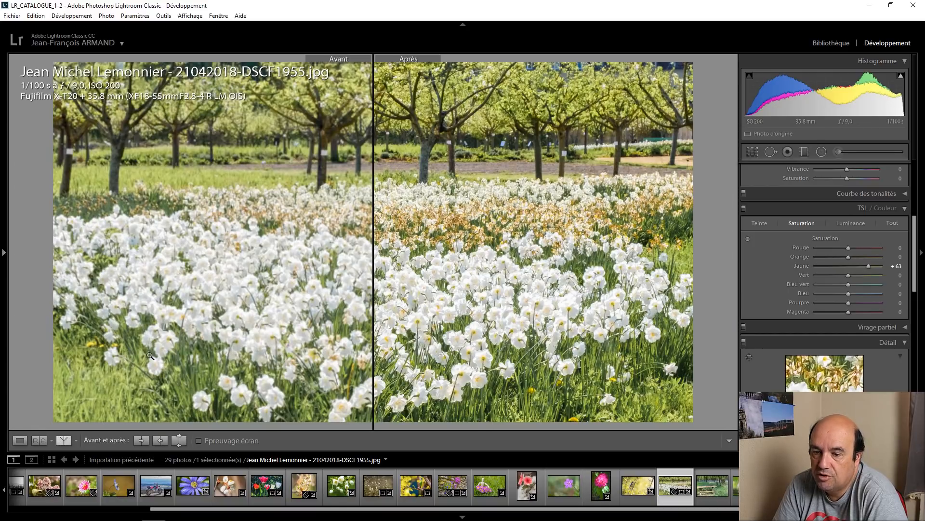
{"action": "left_click", "coordinate": [61, 441]}
{"action": "left_click", "coordinate": [76, 440]}
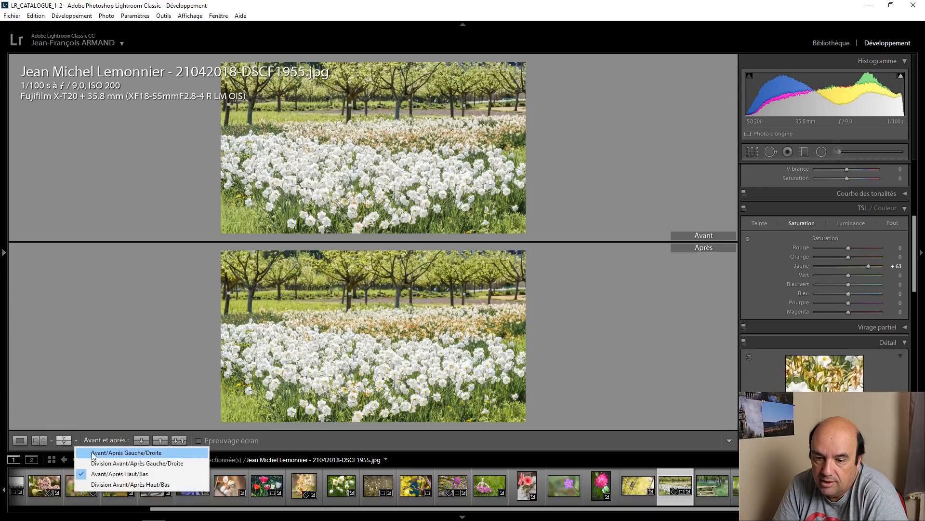
{"action": "left_click", "coordinate": [94, 453]}
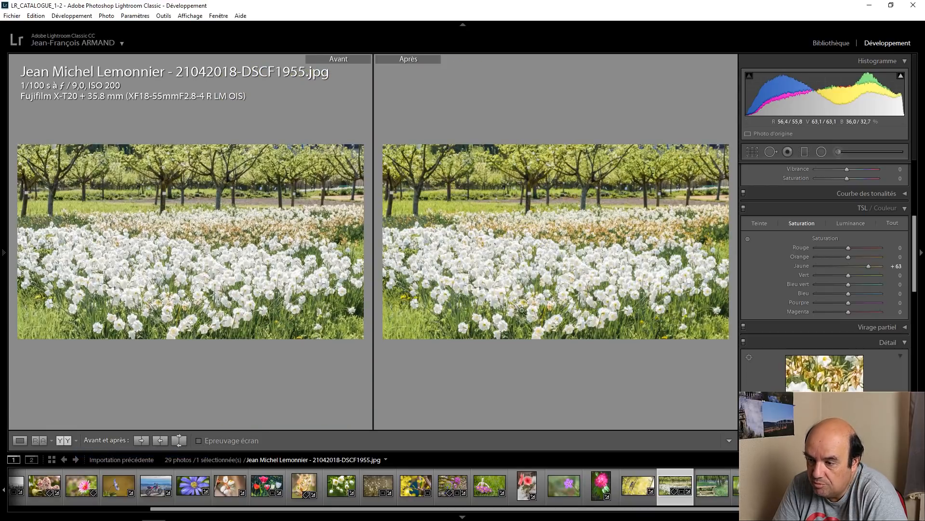
{"action": "left_click", "coordinate": [20, 440]}
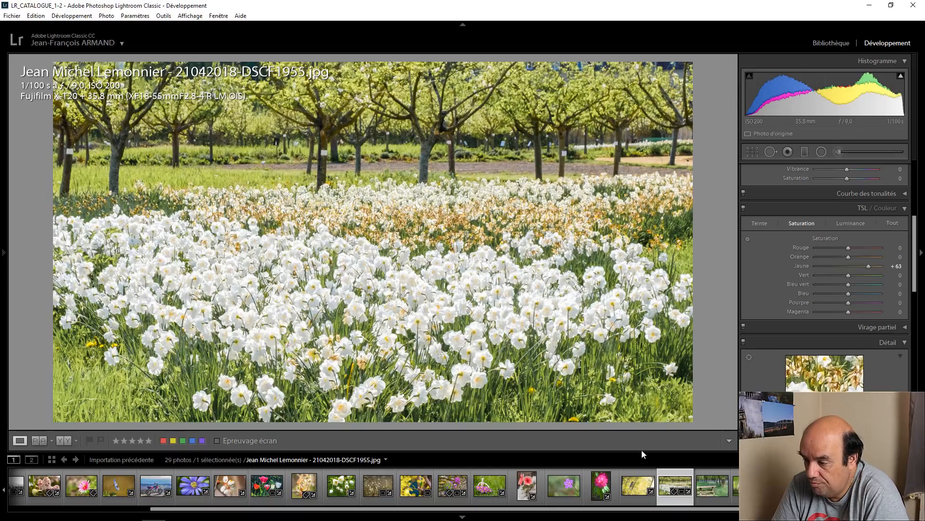
Step: Open the bluebell forest photo IMG_7049_DxO.jpg, examine the bluebells close up, and start cropping the photo
{"action": "left_click", "coordinate": [703, 479]}
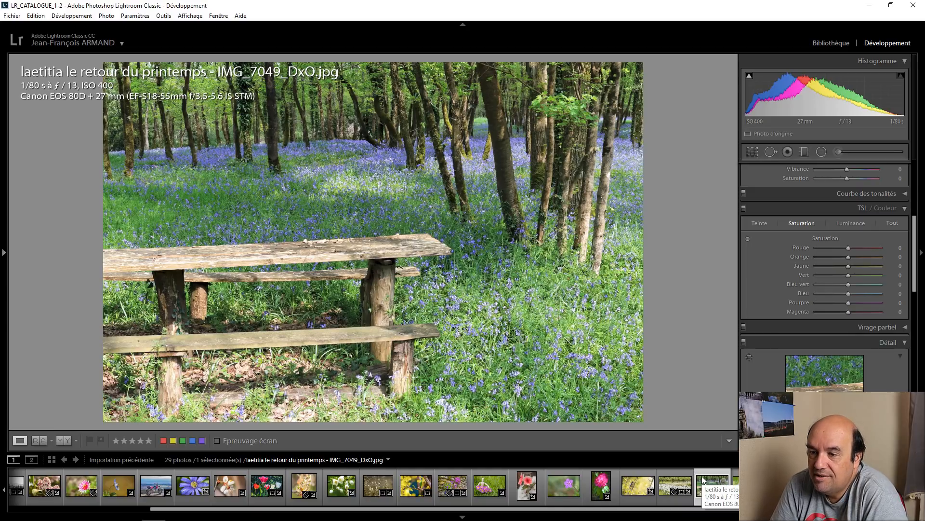
{"action": "left_click", "coordinate": [569, 362]}
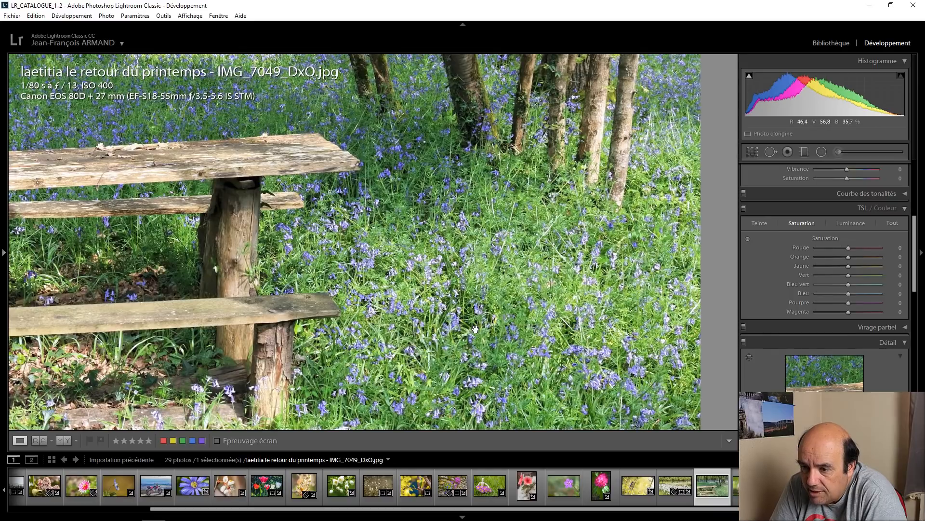
{"action": "left_click", "coordinate": [476, 328]}
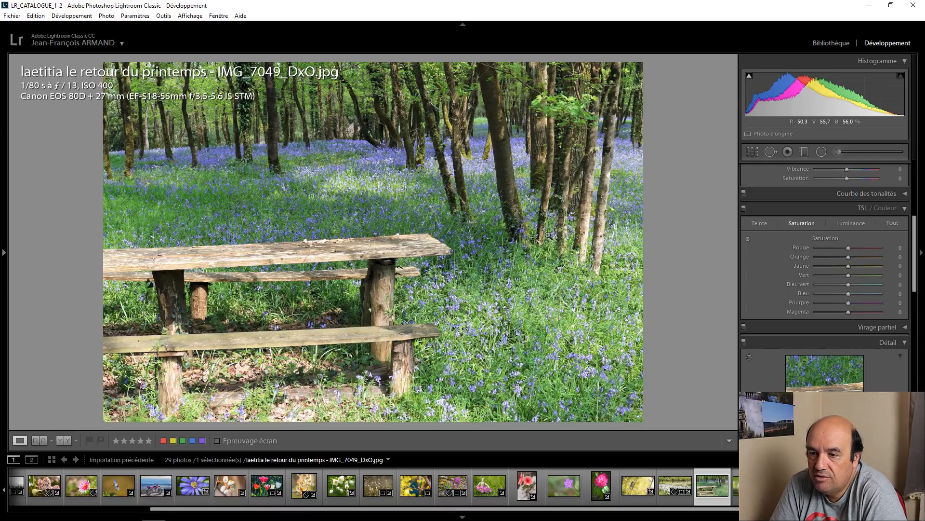
{"action": "left_click", "coordinate": [755, 152]}
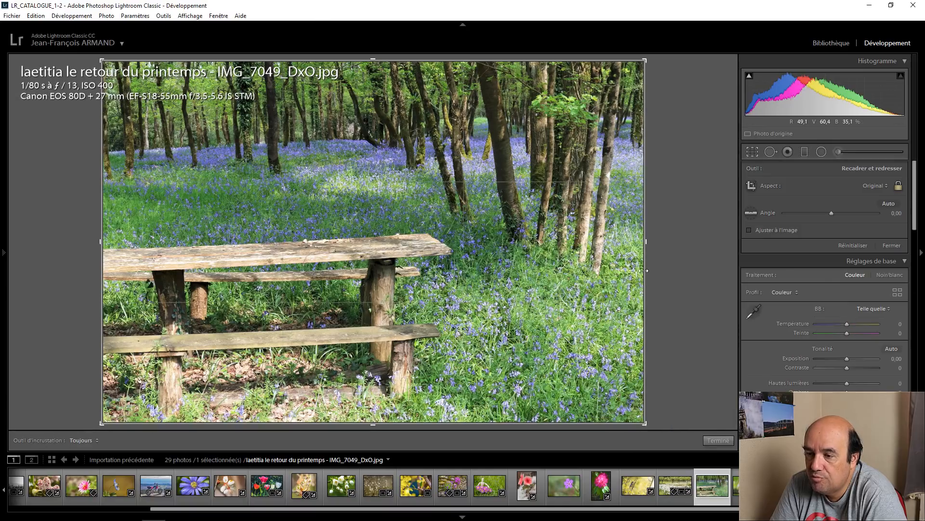
{"action": "left_click_drag", "start_coordinate": [646, 426], "coordinate": [661, 404]}
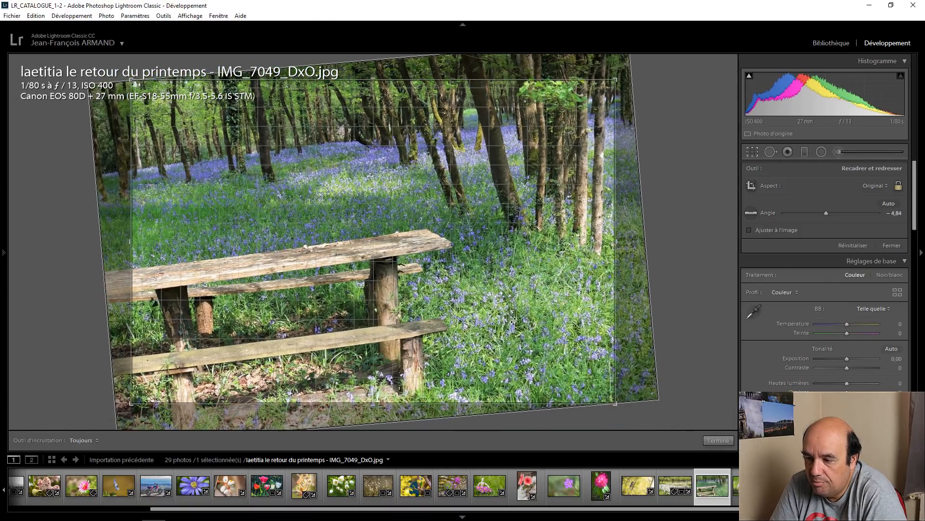
{"action": "right_click", "coordinate": [497, 211]}
{"action": "left_click", "coordinate": [546, 216]}
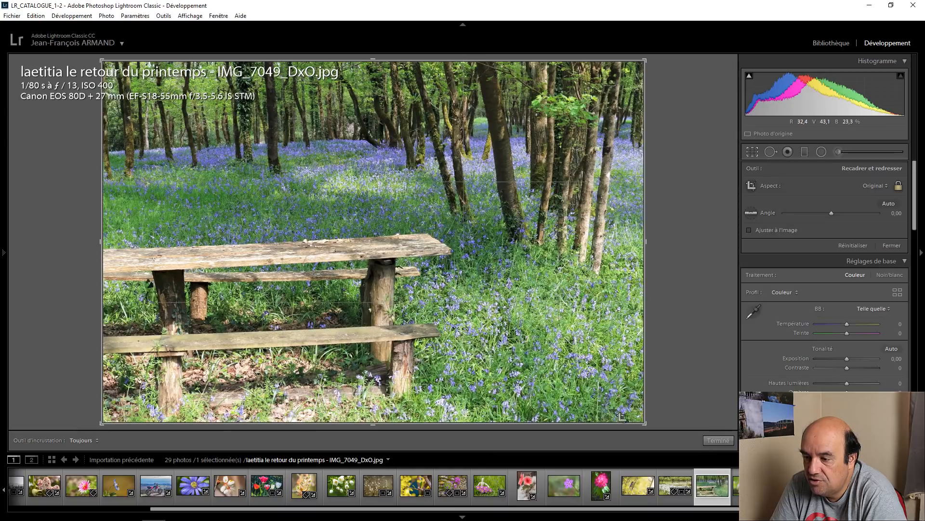
Step: Crop the forest photo to the upper-left area with trees and bluebells, excluding the picnic table
{"action": "left_click_drag", "start_coordinate": [643, 423], "coordinate": [526, 329]}
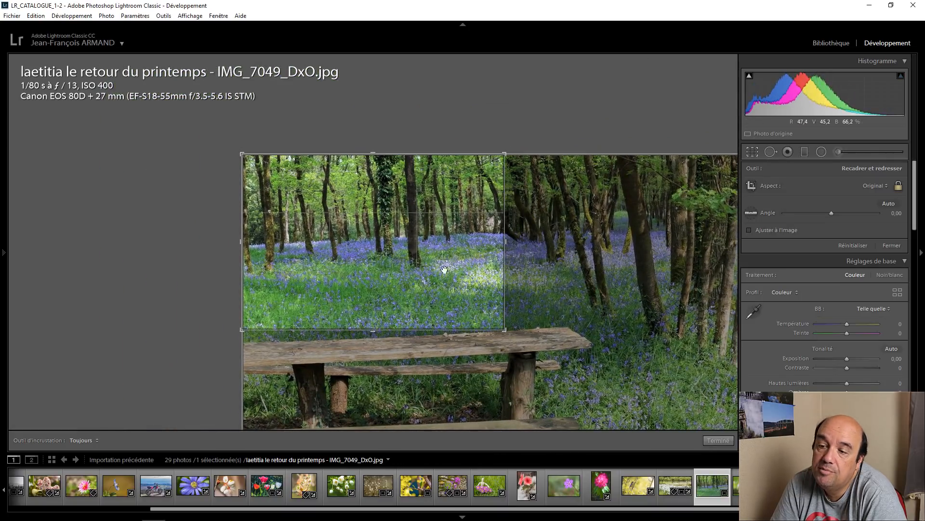
{"action": "left_click", "coordinate": [718, 441]}
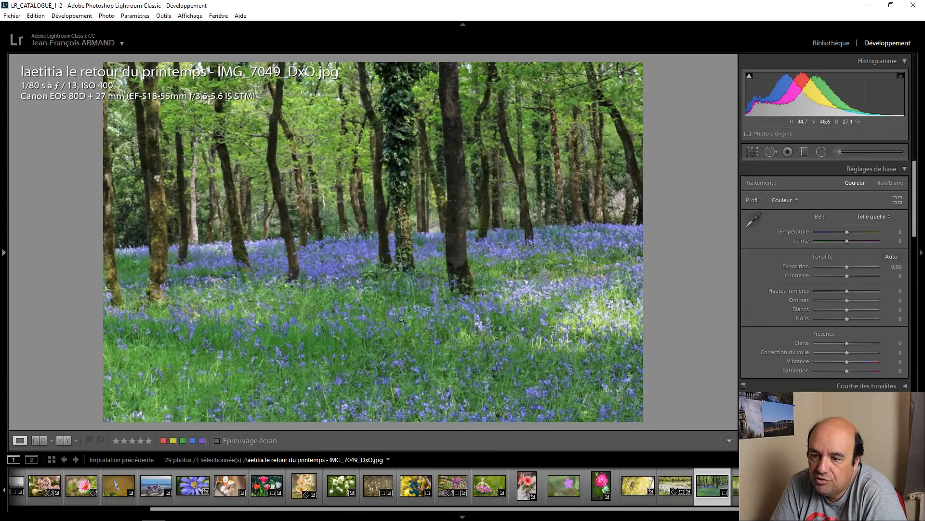
{"action": "left_click", "coordinate": [413, 308]}
{"action": "left_click", "coordinate": [412, 283]}
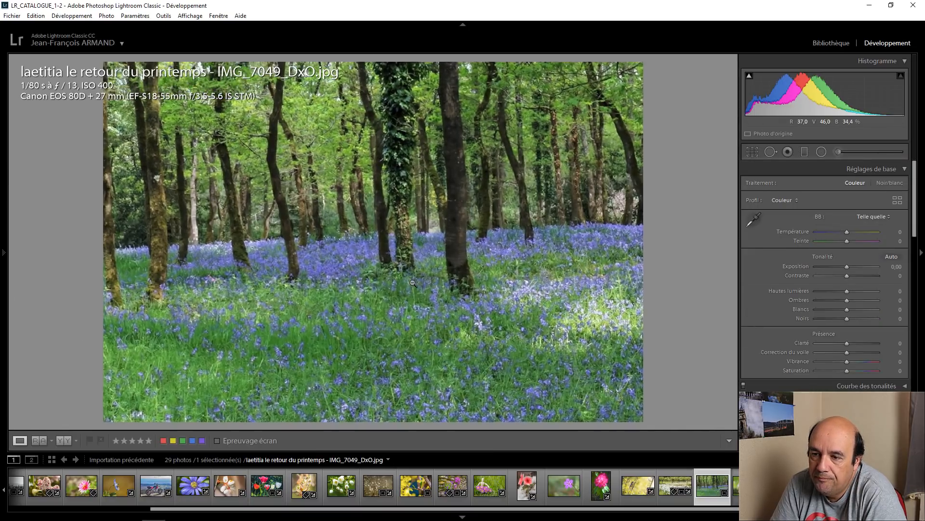
Step: Extend the forest photo's crop back to the full frame, including the picnic table, and apply it
{"action": "left_click", "coordinate": [413, 283]}
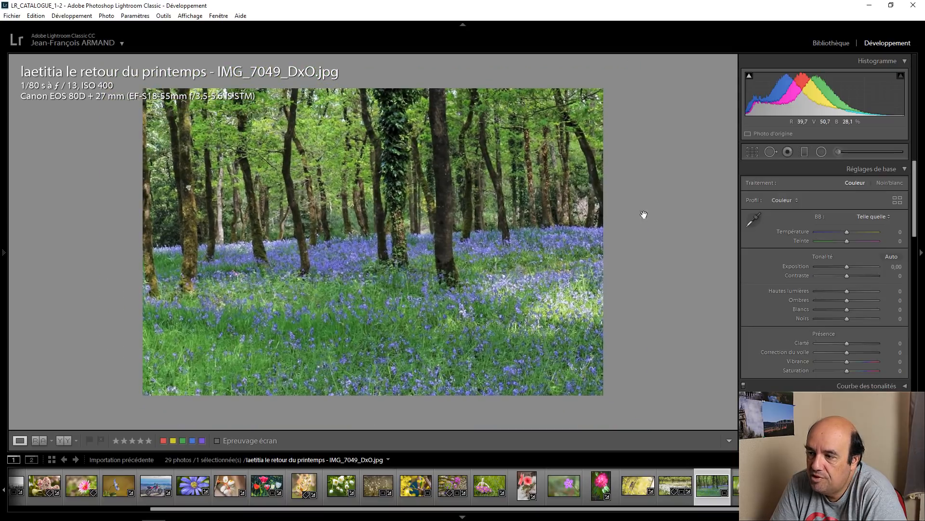
{"action": "left_click", "coordinate": [752, 151]}
{"action": "left_click_drag", "start_coordinate": [505, 329], "coordinate": [645, 424]}
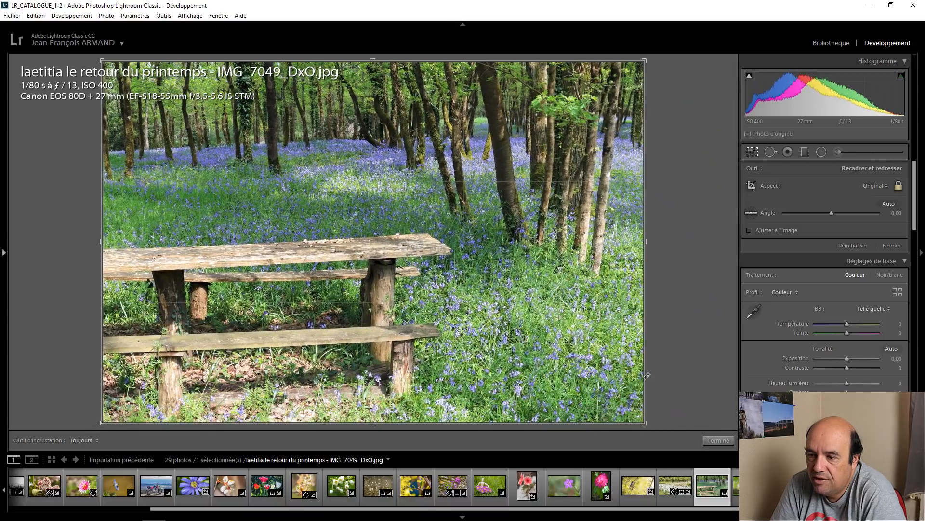
{"action": "right_click", "coordinate": [593, 345]}
{"action": "left_click", "coordinate": [639, 39]}
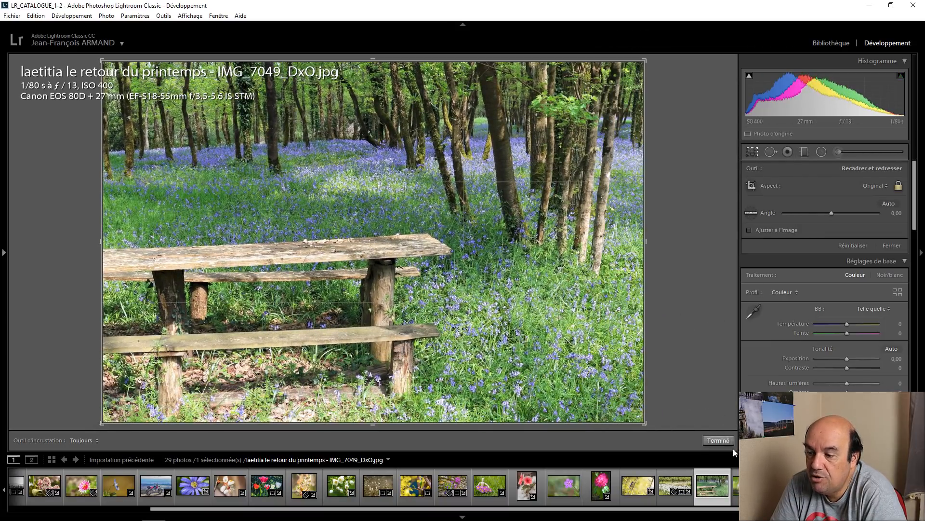
{"action": "left_click", "coordinate": [718, 440]}
{"action": "left_click", "coordinate": [389, 226]}
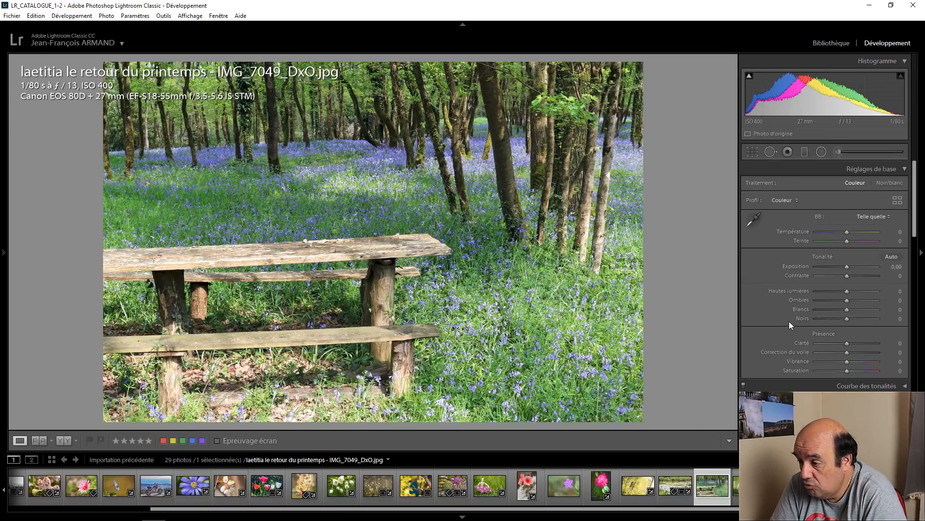
Step: Set the forest photo's purple saturation to +42 and magenta to +60, and raise its shadows to +40
{"action": "scroll", "coordinate": [788, 321], "scroll_direction": "down", "scroll_amount": 3}
{"action": "left_click_drag", "start_coordinate": [848, 368], "coordinate": [870, 377]}
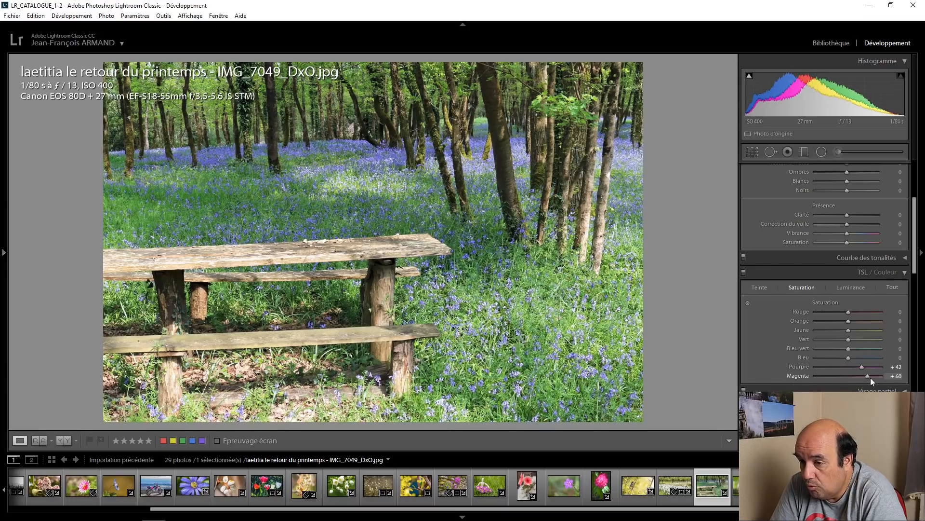
{"action": "scroll", "coordinate": [765, 229], "scroll_direction": "up", "scroll_amount": 2}
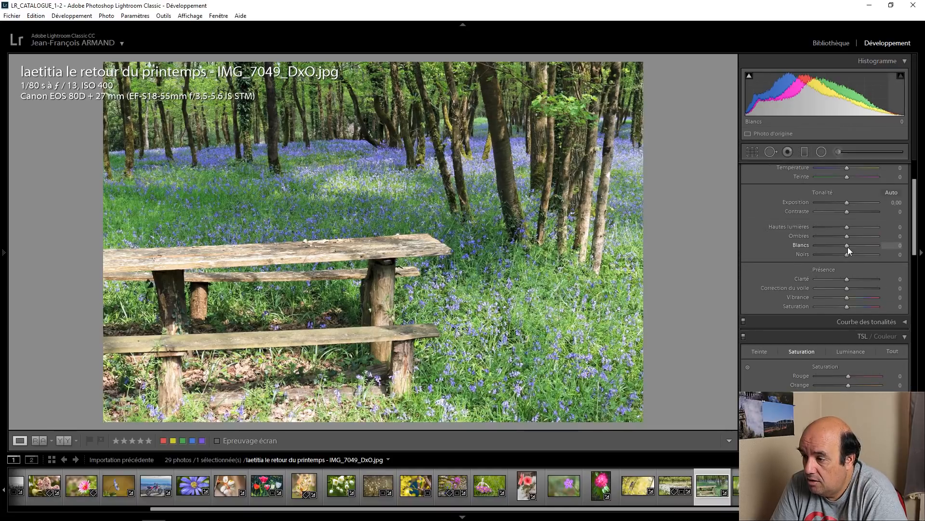
{"action": "key", "text": "Up"}
{"action": "key", "text": "Up"}
{"action": "key", "text": "Up"}
{"action": "key", "text": "Up"}
{"action": "key", "text": "Up"}
{"action": "key", "text": "Up"}
{"action": "key", "text": "Up"}
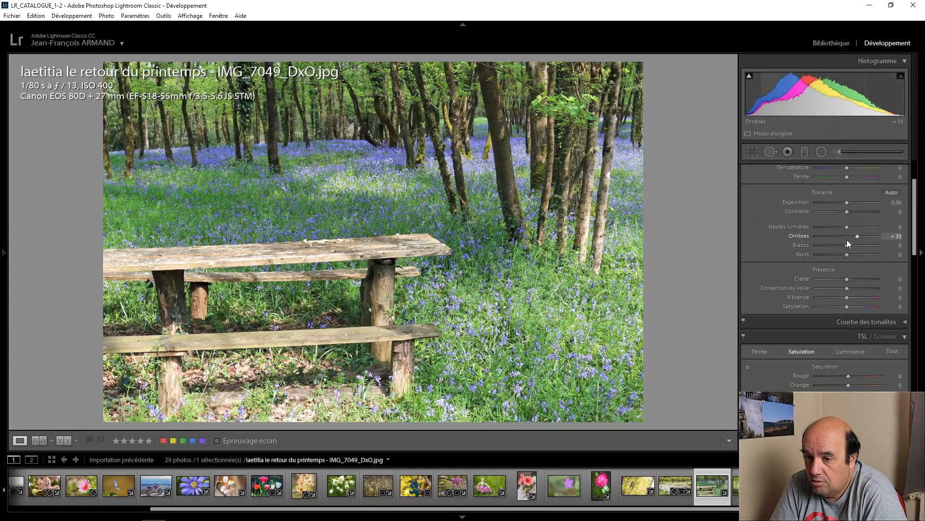
{"action": "key", "text": "Up"}
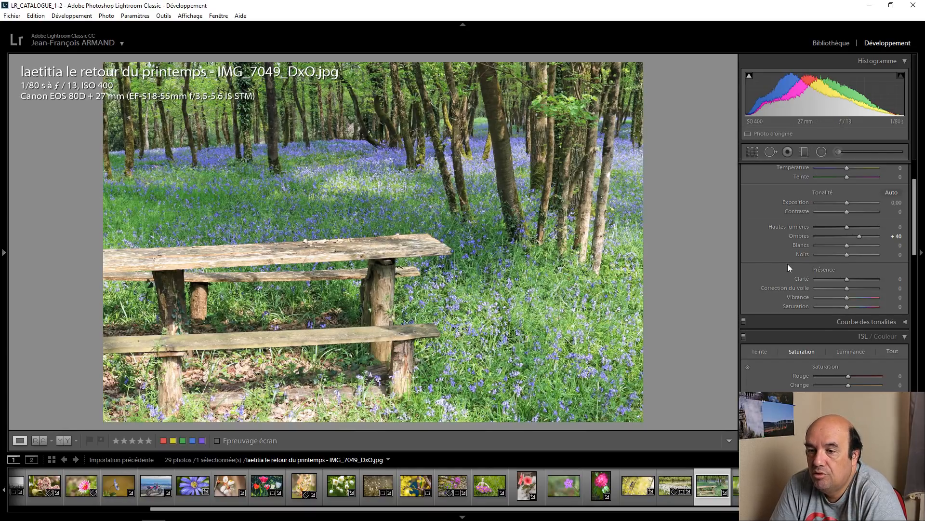
Step: Warm the forest photo's temperature to +10, reset it for comparison, and set it to +10 again
{"action": "scroll", "coordinate": [789, 265], "scroll_direction": "up", "scroll_amount": 3}
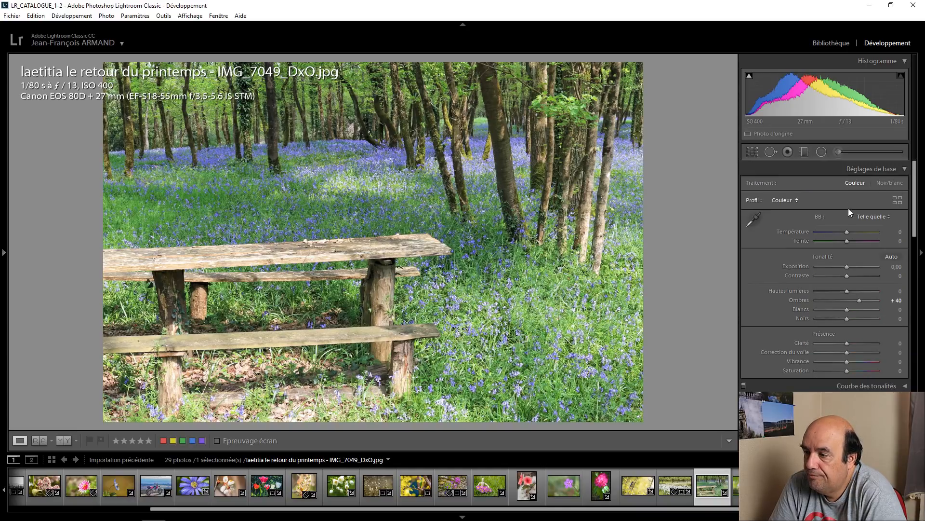
{"action": "left_click", "coordinate": [849, 231]}
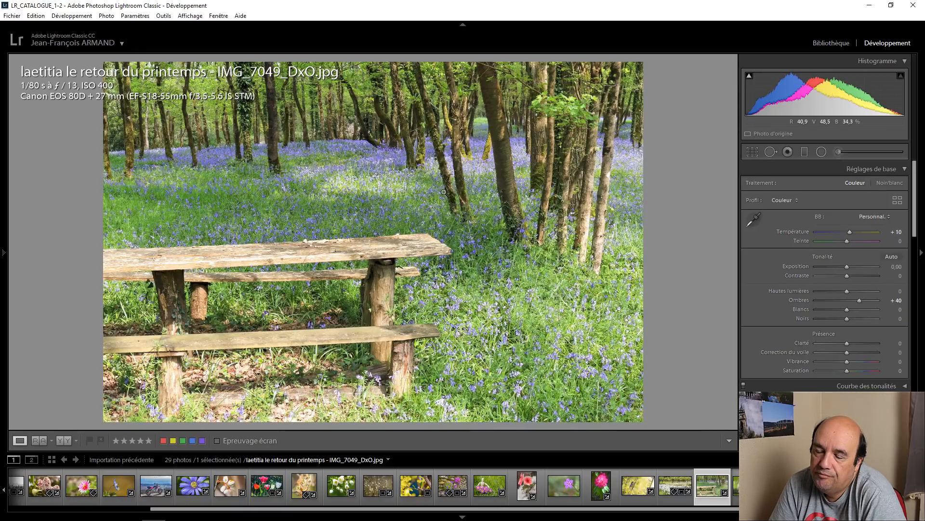
{"action": "double_click", "coordinate": [778, 231]}
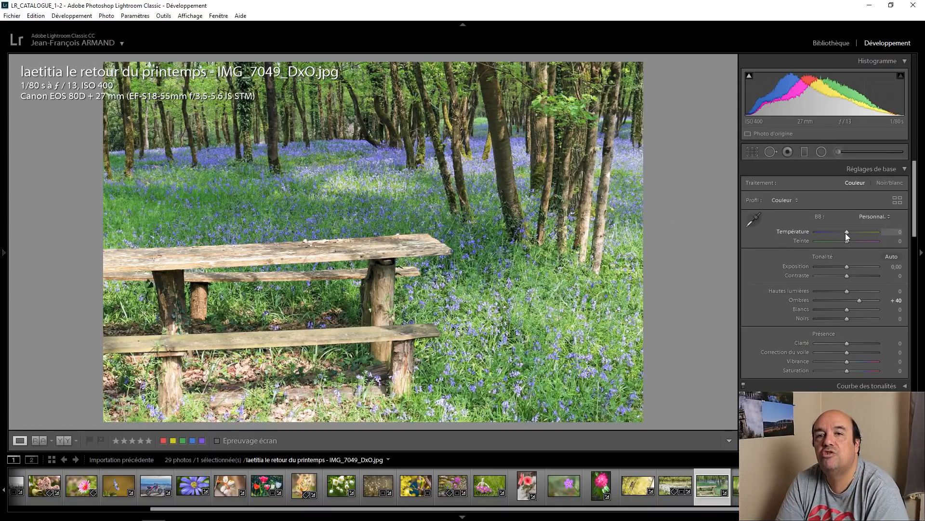
{"action": "key", "text": "Up"}
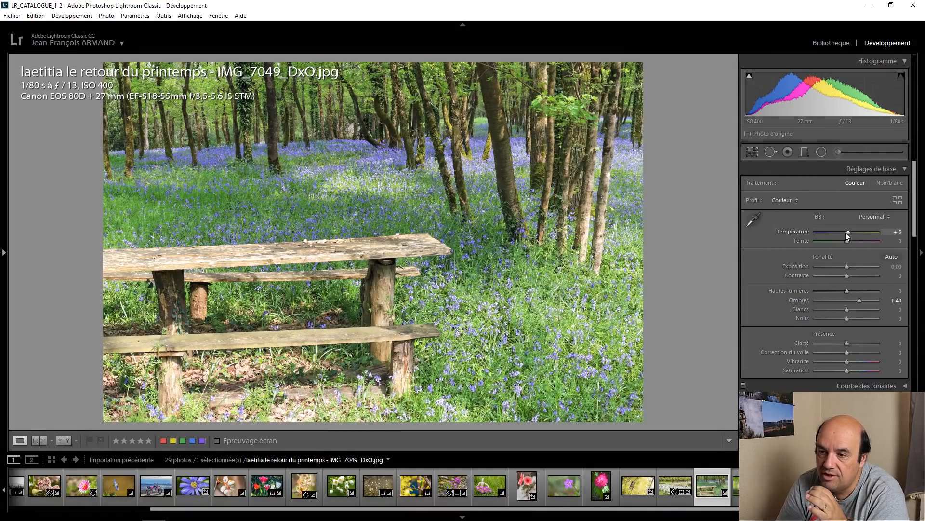
{"action": "key", "text": "Up"}
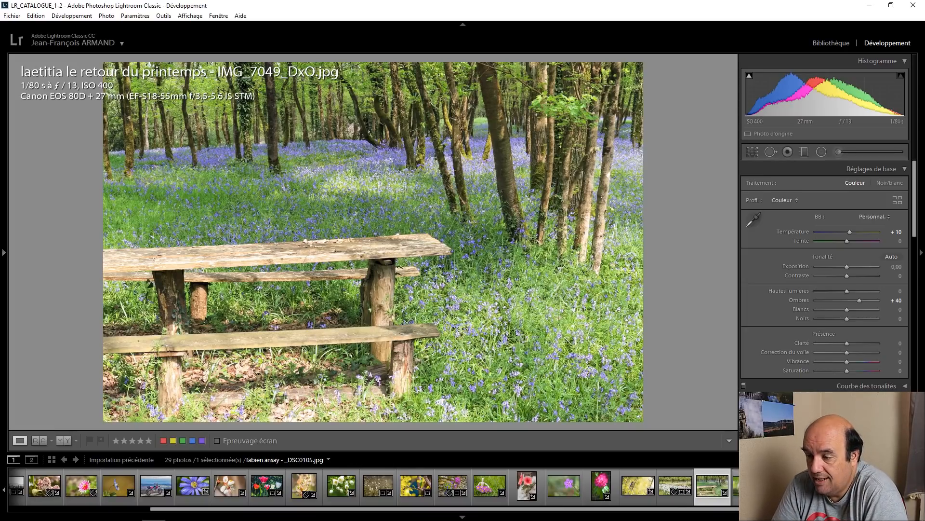
Step: Open the pink blossom photo _DSC0105.jpg and examine the bee close up
{"action": "left_click", "coordinate": [735, 484]}
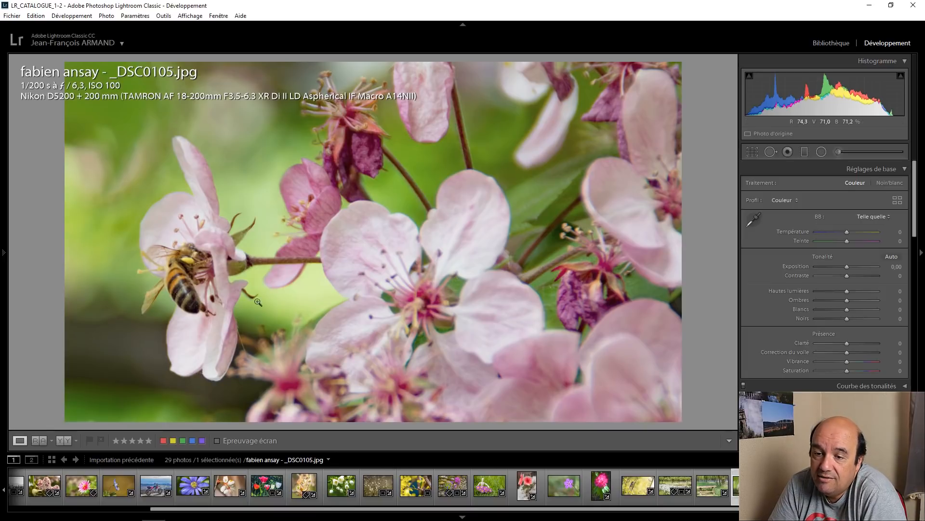
{"action": "left_click", "coordinate": [184, 256]}
{"action": "left_click", "coordinate": [184, 299]}
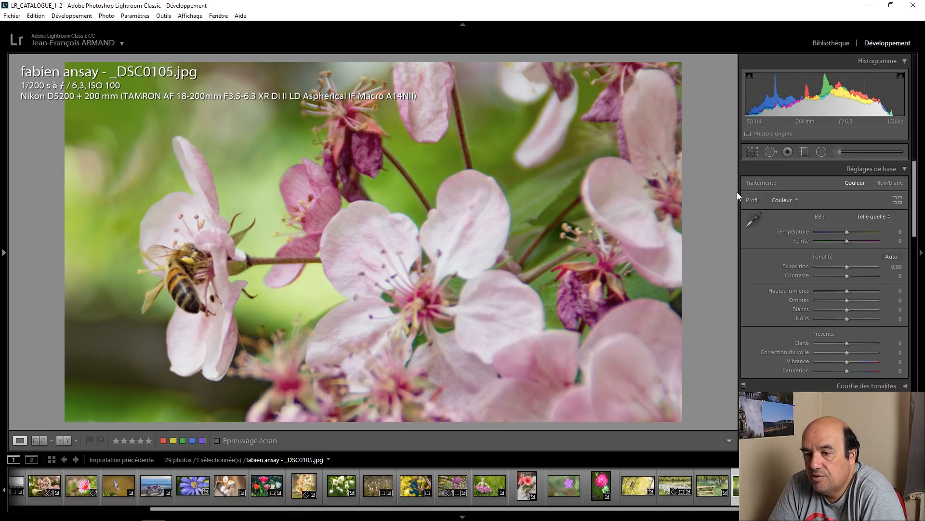
Step: Crop the pink blossom photo to a full-height portrait frame around the bee and its flower, excluding the large central blossoms
{"action": "left_click", "coordinate": [751, 151]}
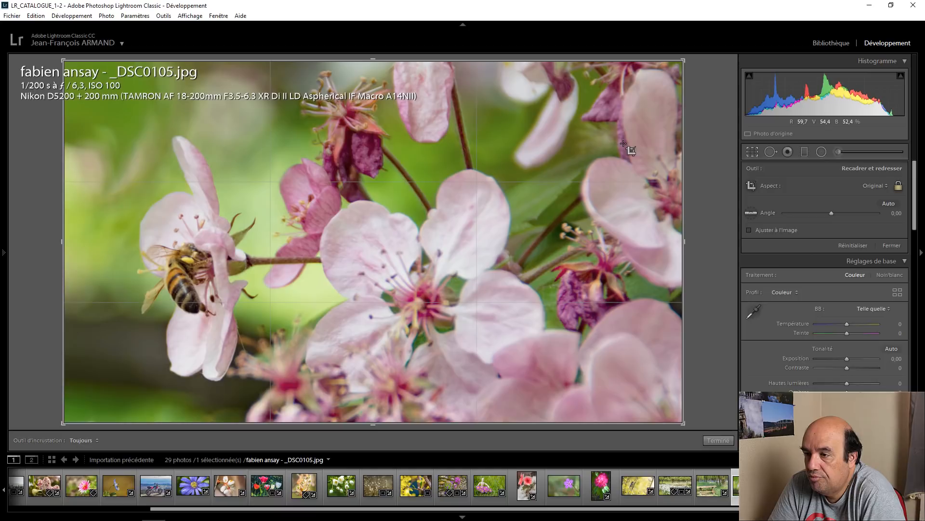
{"action": "left_click_drag", "start_coordinate": [684, 60], "coordinate": [480, 60]}
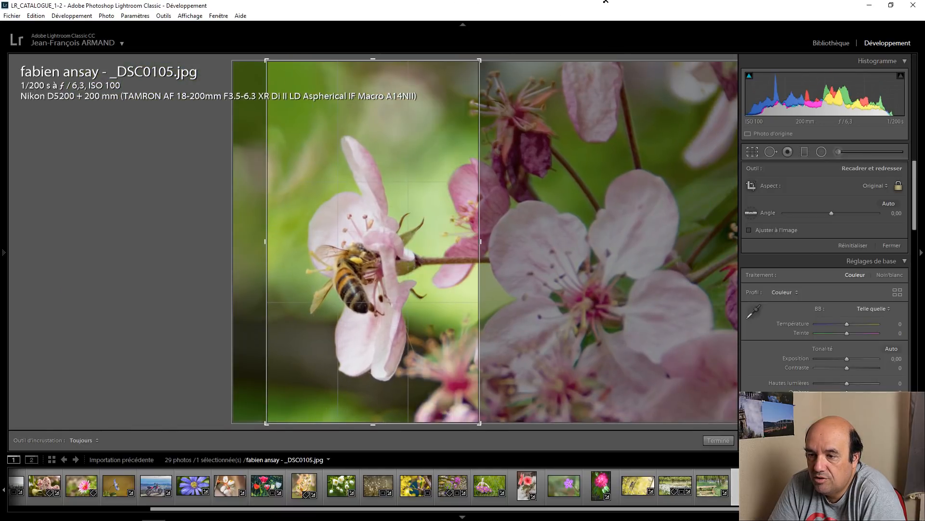
{"action": "mouse_move", "coordinate": [471, 105]}
{"action": "left_mouse_down"}
{"action": "mouse_move", "coordinate": [450, 107]}
{"action": "mouse_move", "coordinate": [471, 103]}
{"action": "left_mouse_up"}
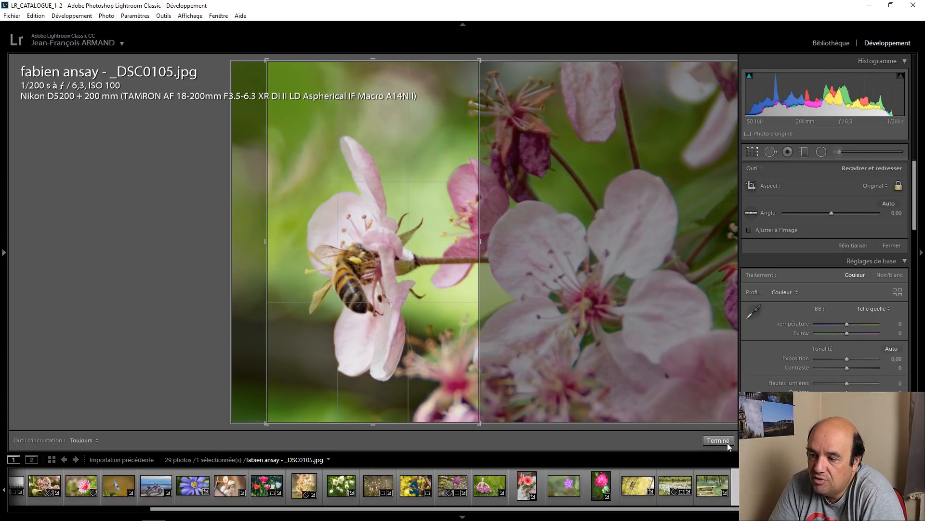
{"action": "left_click", "coordinate": [718, 440]}
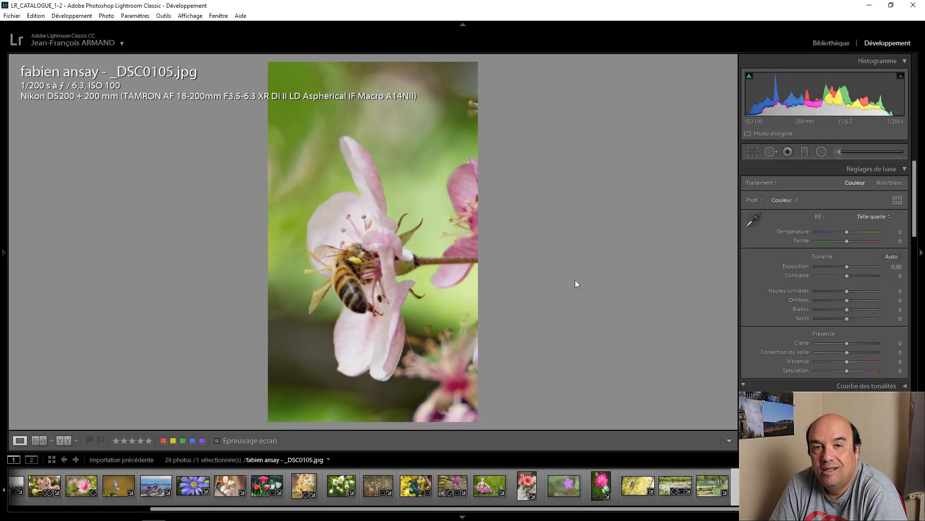
Step: Open the small pink flowers photo whose file name ends in -9607.jpg and set its exposure to +0.60
{"action": "key", "text": "Right"}
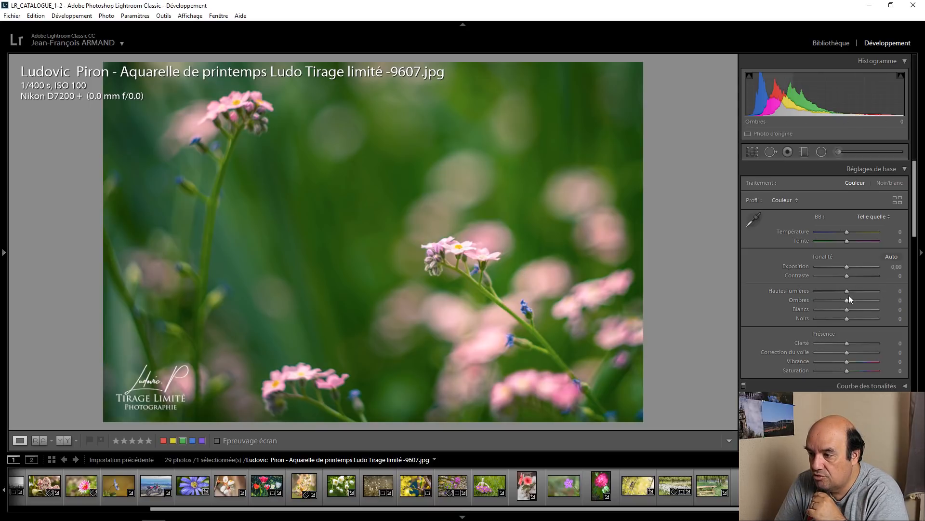
{"action": "key", "text": "shift+Up"}
{"action": "key", "text": "Up"}
{"action": "key", "text": "Up"}
{"action": "key", "text": "Down"}
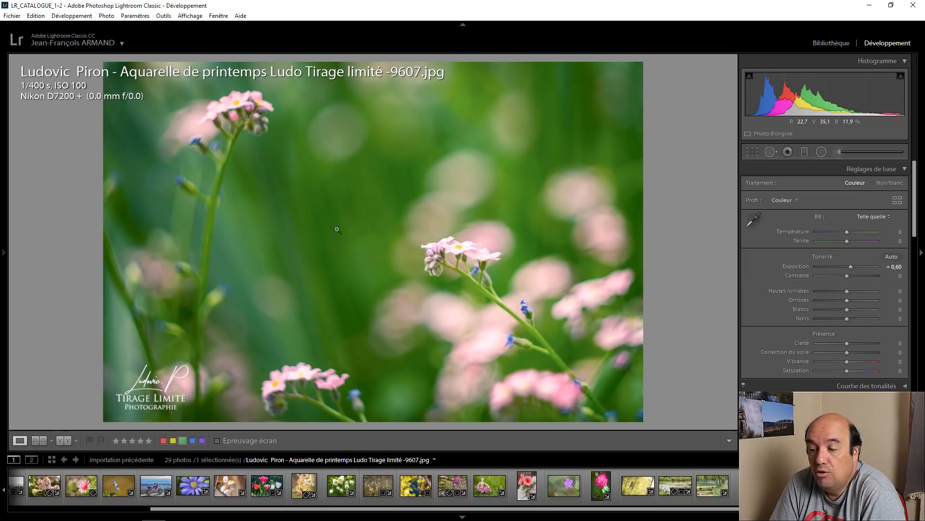
Step: Examine the bee close up in the white blossom photo IMG_9007.jpg and set the photo's shadows to +84
{"action": "key", "text": "Right"}
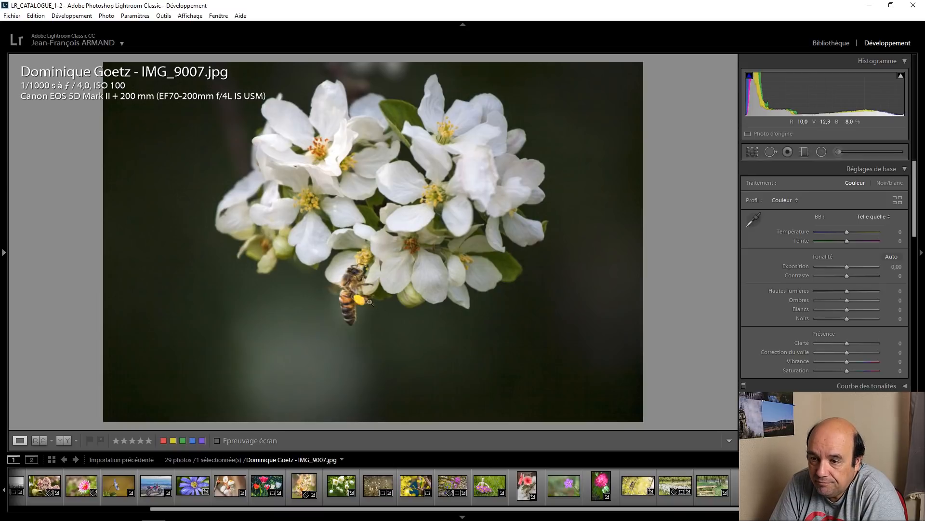
{"action": "left_click", "coordinate": [367, 287]}
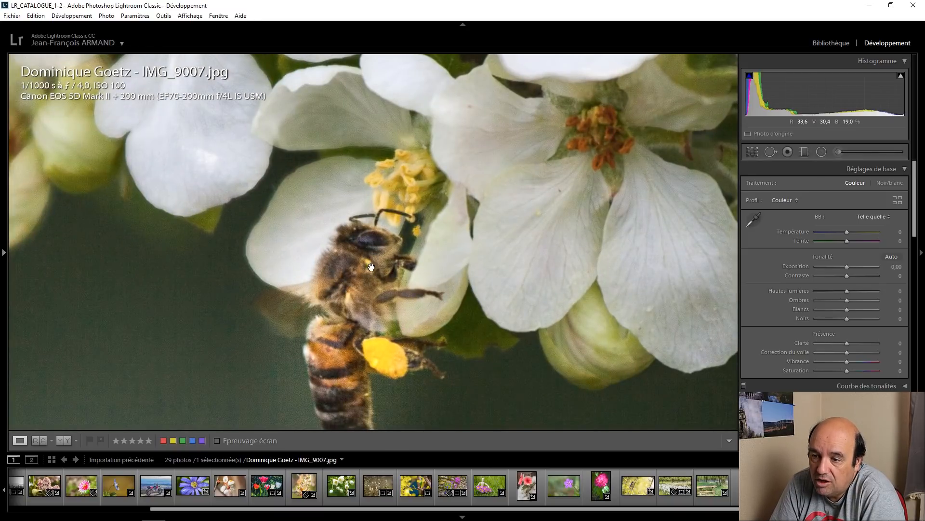
{"action": "left_click", "coordinate": [371, 267]}
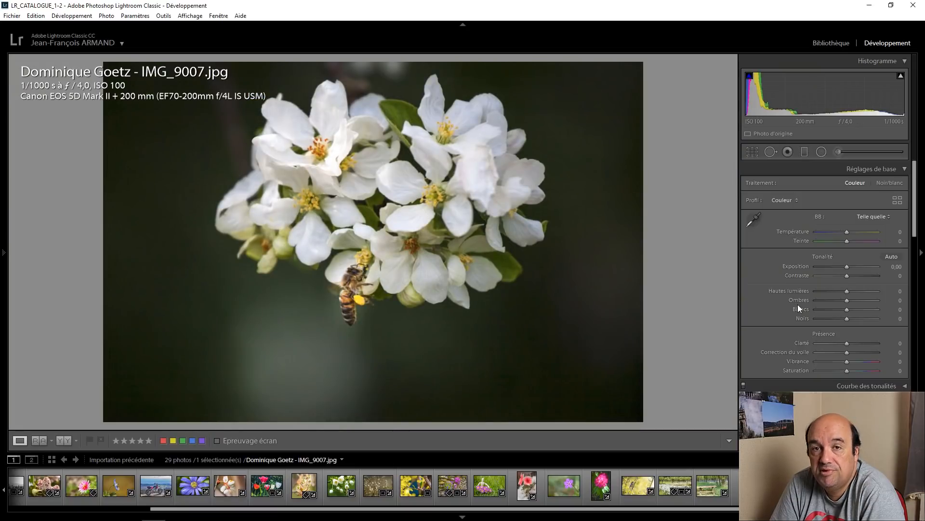
{"action": "left_click_drag", "start_coordinate": [829, 300], "coordinate": [872, 301]}
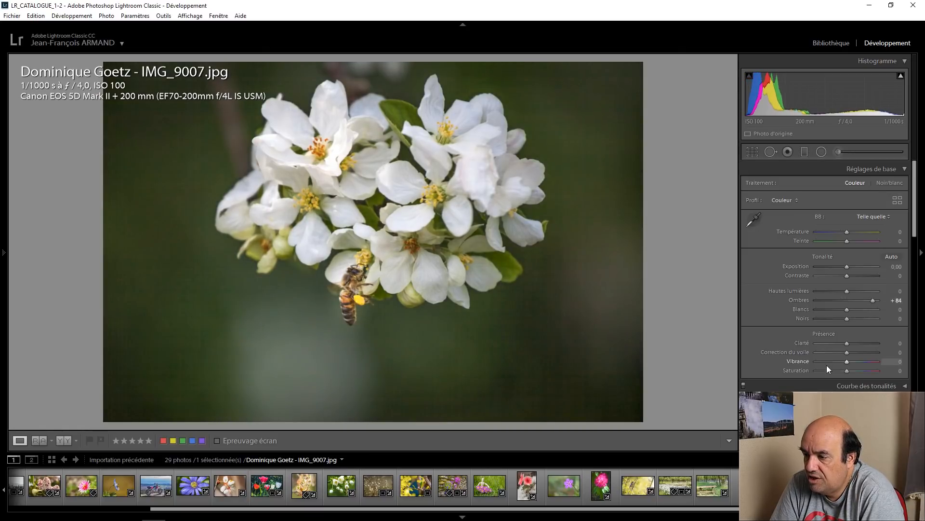
Step: Set the white blossom photo's green luminance to +88 and green saturation to +52
{"action": "scroll", "coordinate": [827, 365], "scroll_direction": "down", "scroll_amount": 5}
{"action": "left_click", "coordinate": [851, 224]}
{"action": "left_click_drag", "start_coordinate": [847, 275], "coordinate": [872, 277]}
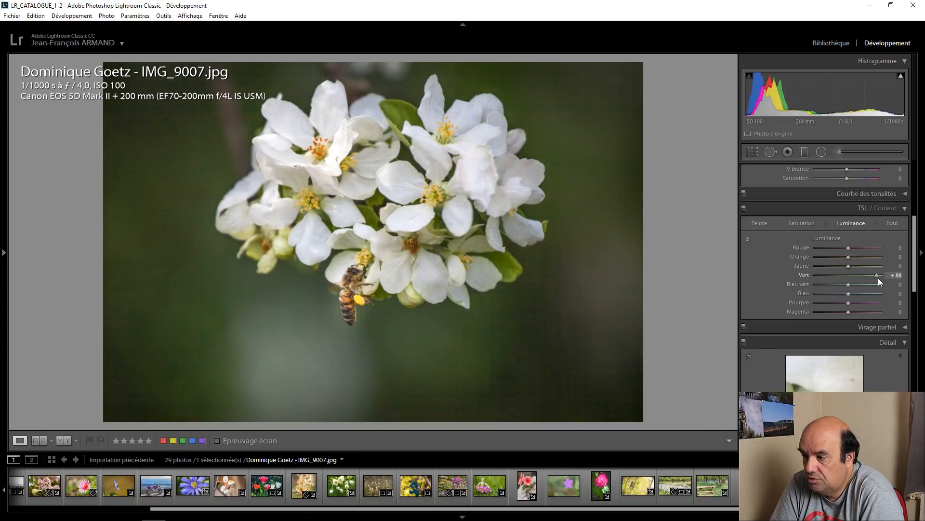
{"action": "left_click", "coordinate": [798, 221]}
{"action": "left_click_drag", "start_coordinate": [852, 279], "coordinate": [866, 277]}
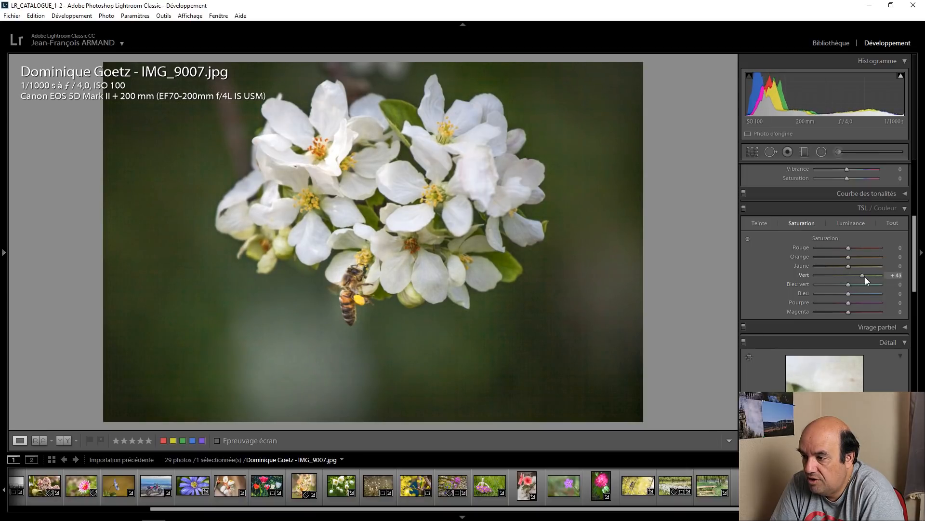
Step: Draw a radial filter around the white blossom cluster and bee, set its exposure to 0.80, and close the filter
{"action": "scroll", "coordinate": [797, 287], "scroll_direction": "up", "scroll_amount": 2}
{"action": "scroll", "coordinate": [797, 287], "scroll_direction": "up", "scroll_amount": 4}
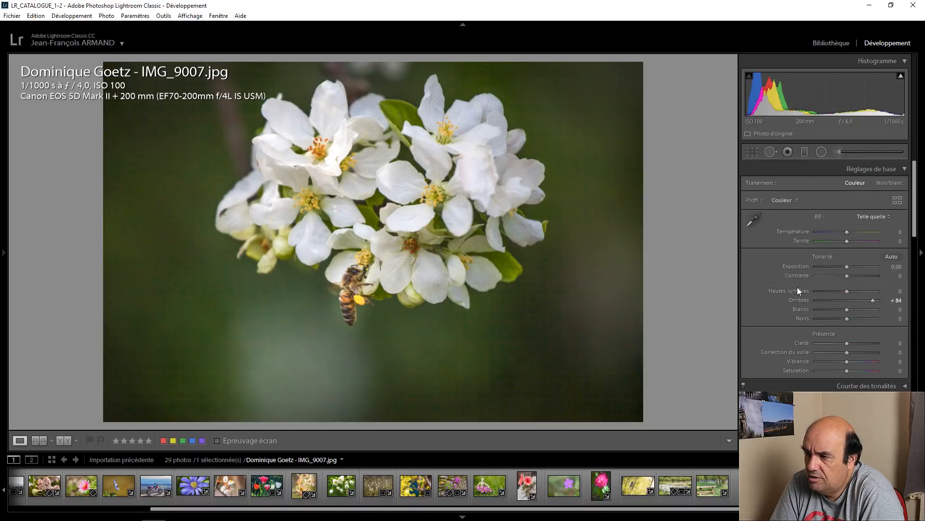
{"action": "mouse_move", "coordinate": [902, 82]}
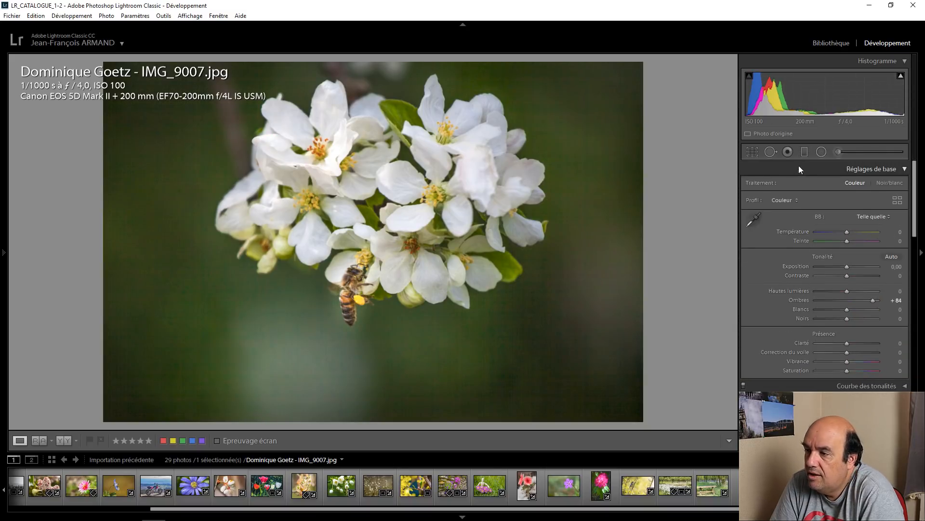
{"action": "left_click", "coordinate": [821, 151]}
{"action": "left_click_drag", "start_coordinate": [398, 187], "coordinate": [617, 340]}
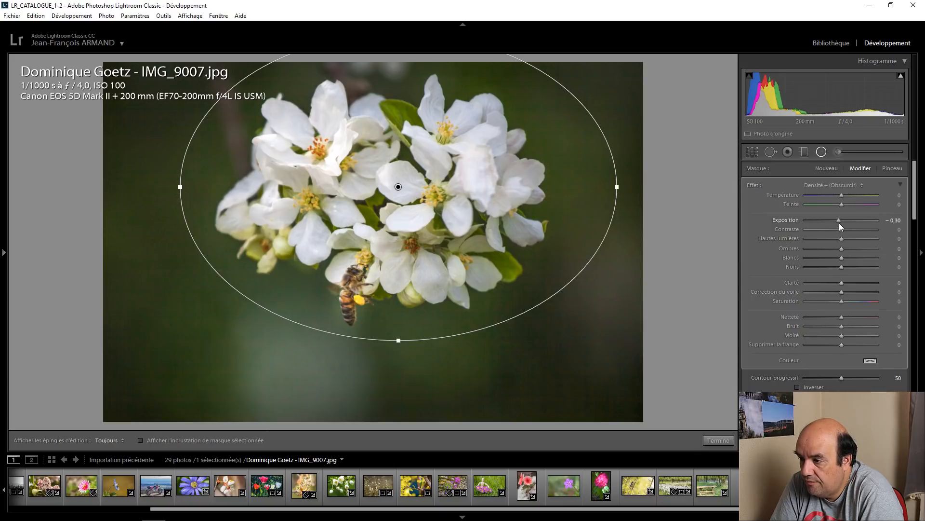
{"action": "key", "text": "Up"}
{"action": "key", "text": "Up"}
{"action": "key", "text": "Up"}
{"action": "key", "text": "Up"}
{"action": "key", "text": "Up"}
{"action": "key", "text": "Up"}
{"action": "key", "text": "Up"}
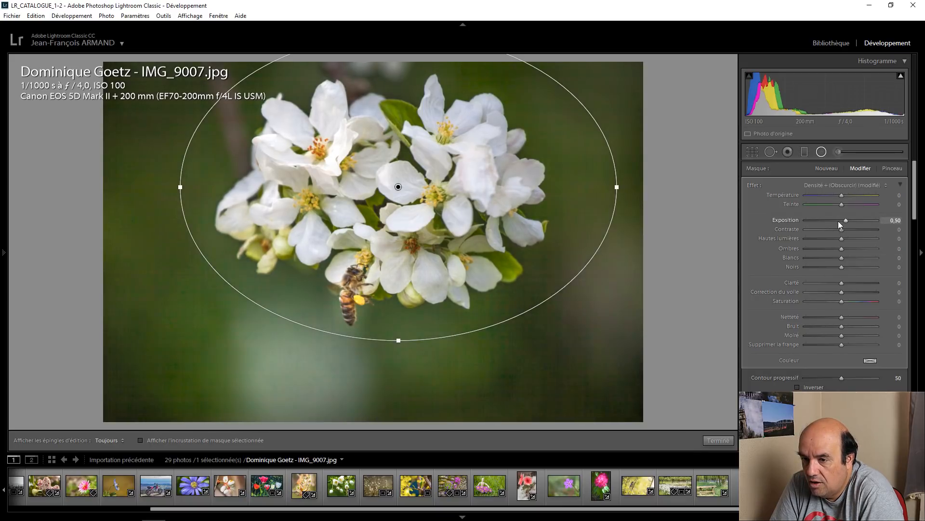
{"action": "key", "text": "Up"}
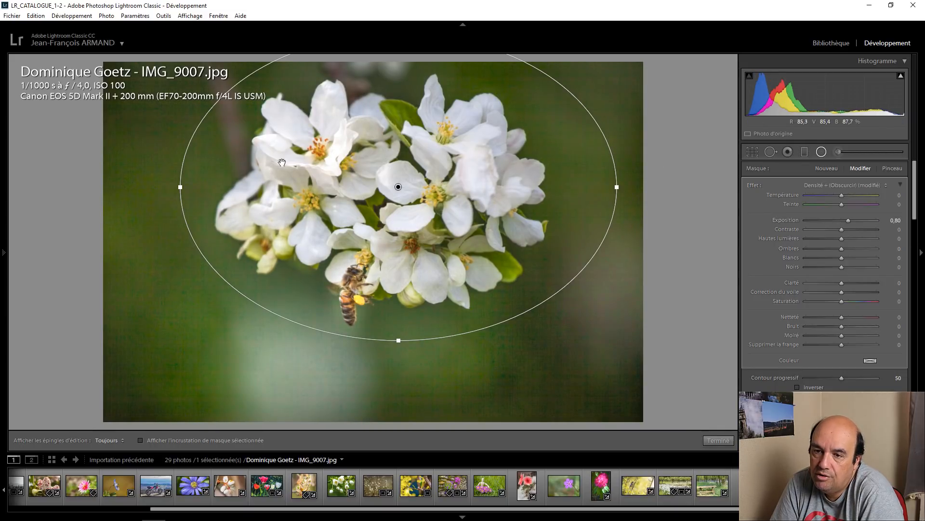
{"action": "left_click", "coordinate": [718, 441]}
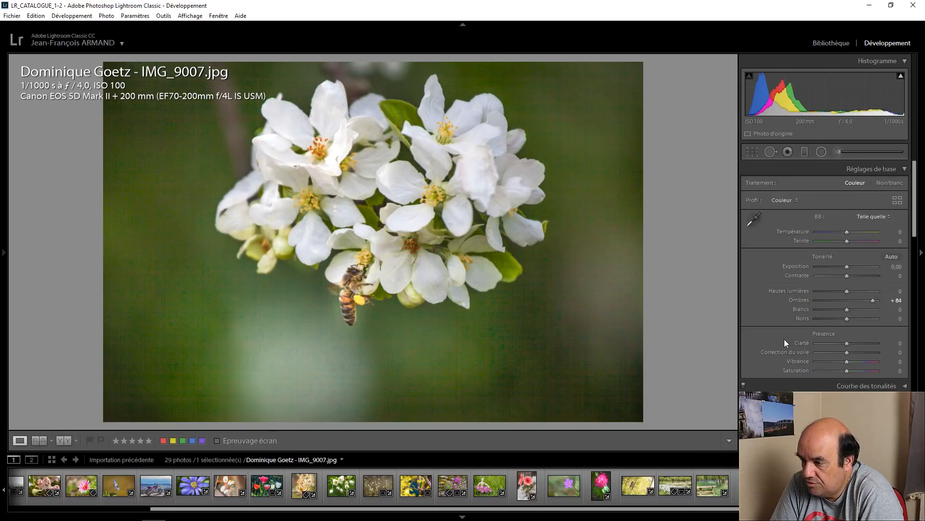
Step: Set the white blossom photo's yellow saturation to +36
{"action": "scroll", "coordinate": [785, 340], "scroll_direction": "down", "scroll_amount": 3}
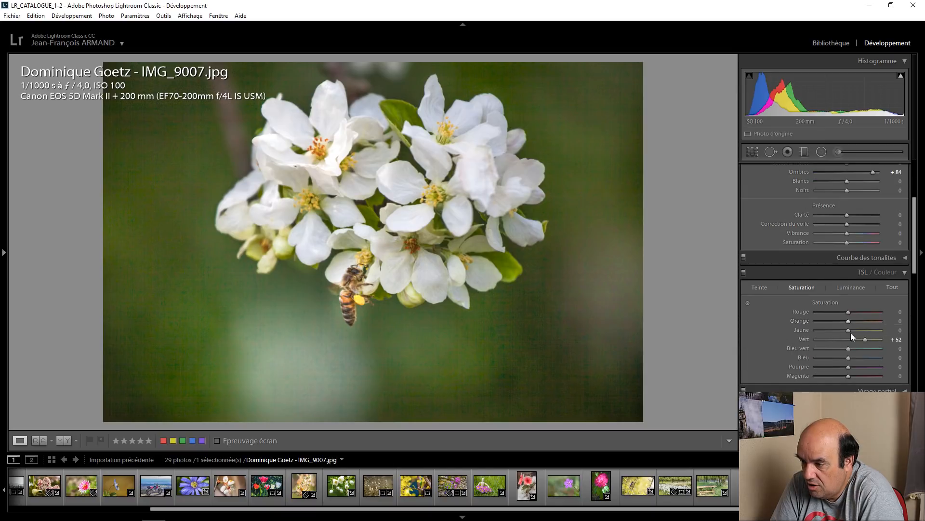
{"action": "left_click_drag", "start_coordinate": [856, 328], "coordinate": [861, 328]}
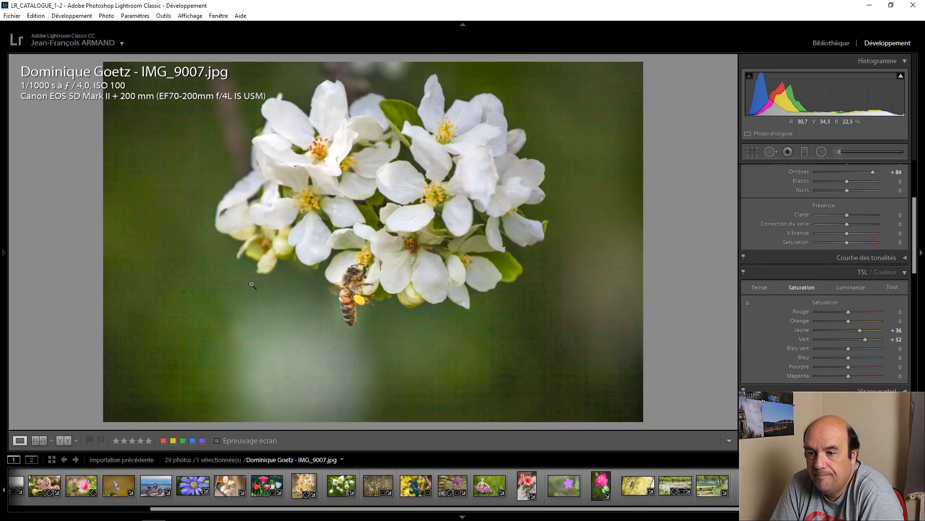
Step: Compare the white blossom photo before and after its edits, and return to the single-photo view
{"action": "left_click", "coordinate": [60, 440]}
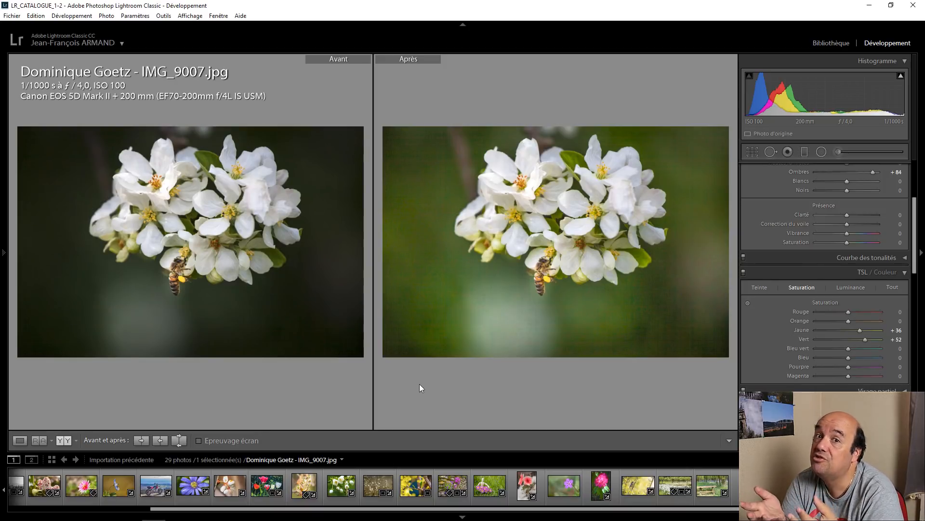
{"action": "left_click", "coordinate": [24, 442]}
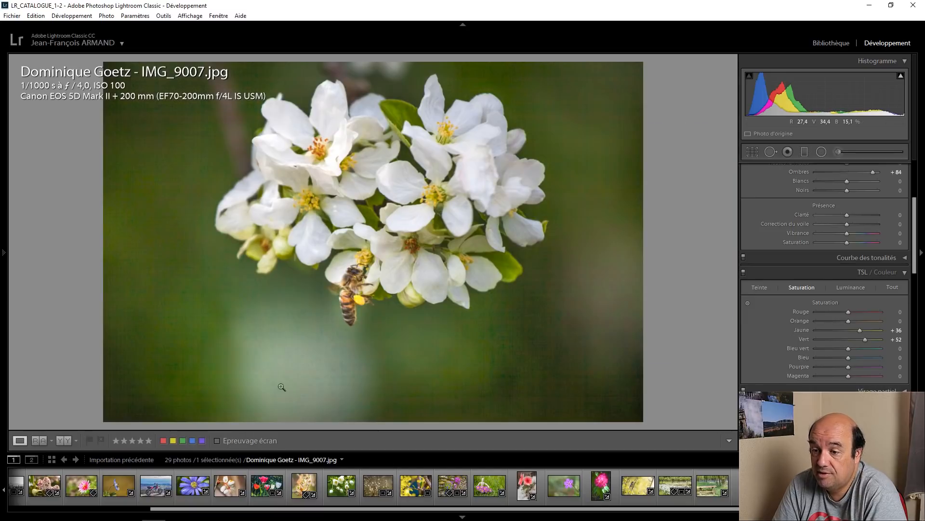
Step: Open the waterfall photo "le vert revient.jpg" and set its whites to +35
{"action": "key", "text": "Right"}
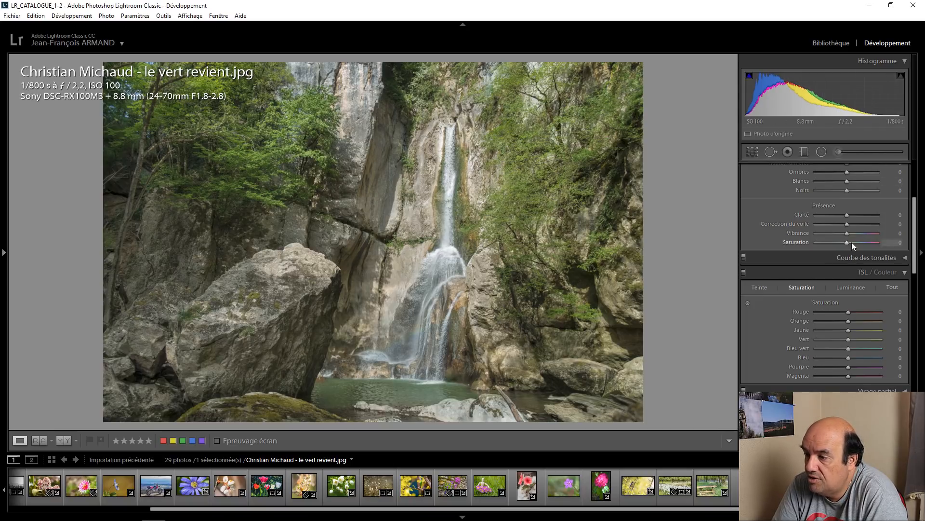
{"action": "scroll", "coordinate": [785, 206], "scroll_direction": "up", "scroll_amount": 5}
{"action": "scroll", "coordinate": [848, 311], "scroll_direction": "up", "scroll_amount": 7}
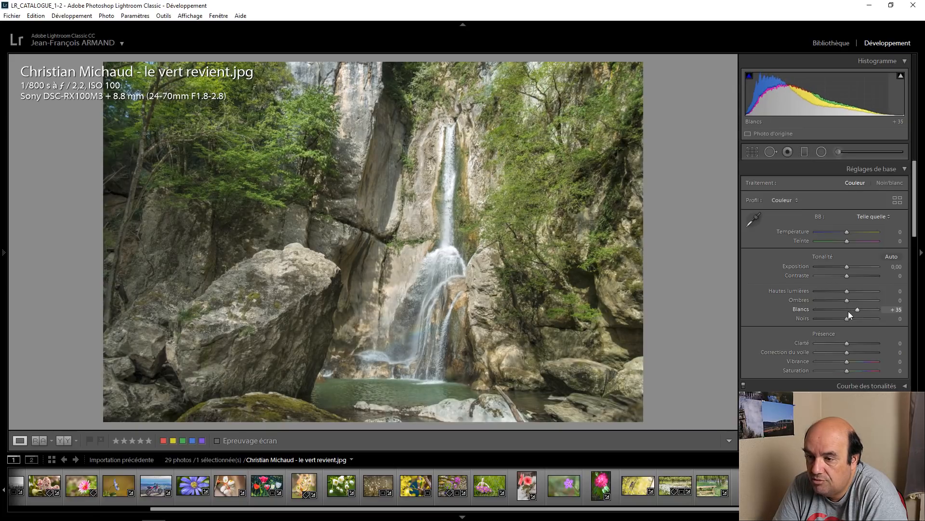
{"action": "mouse_move", "coordinate": [900, 78]}
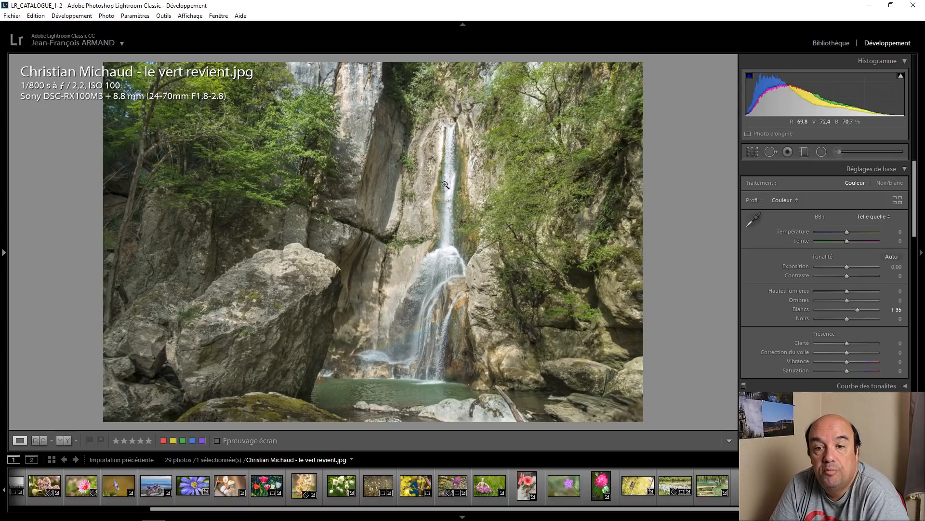
Step: Open the HDR sunset photo with pollen, try a temperature of +15, and reset the temperature to 0
{"action": "left_click", "coordinate": [823, 486]}
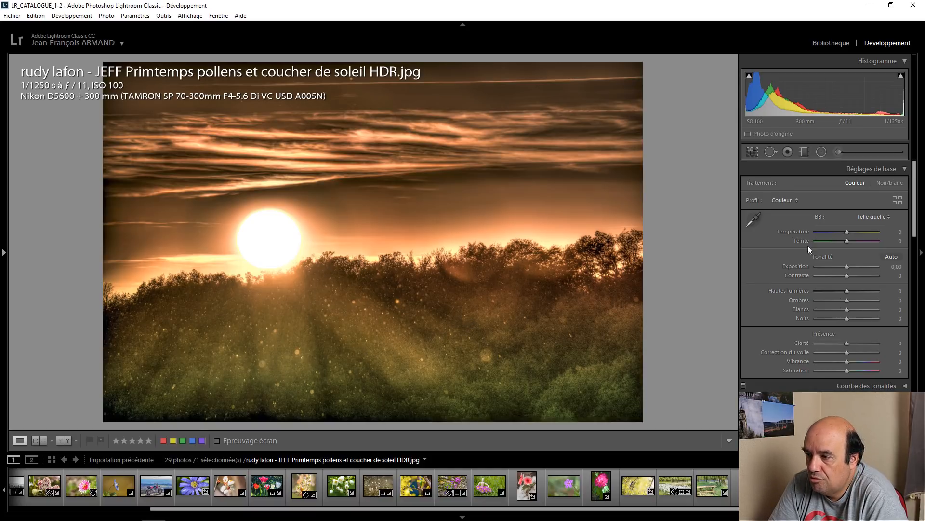
{"action": "key", "text": "Up"}
{"action": "key", "text": "Up"}
{"action": "key", "text": "Up"}
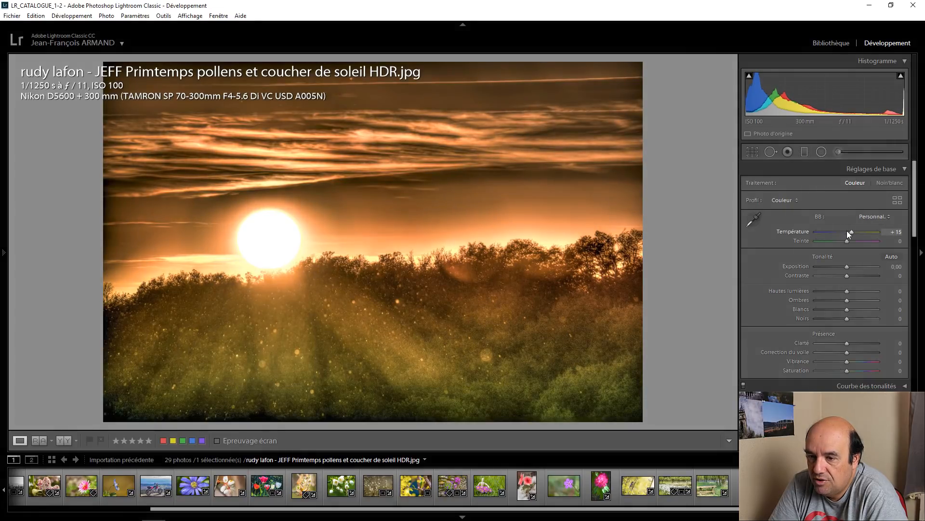
{"action": "double_click", "coordinate": [782, 232]}
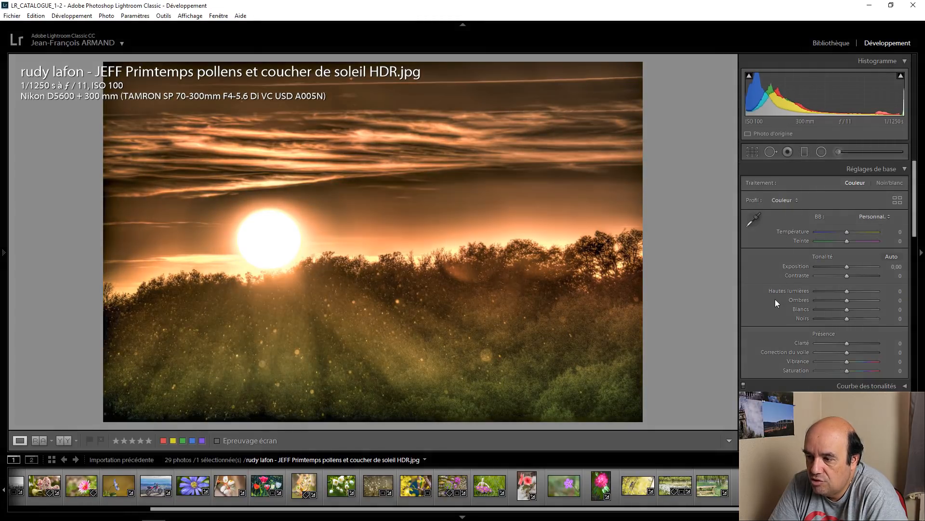
Step: Try lowering the sunset photo's orange saturation to -35 with targeted adjustment on the sky, and undo the change
{"action": "scroll", "coordinate": [776, 299], "scroll_direction": "down", "scroll_amount": 4}
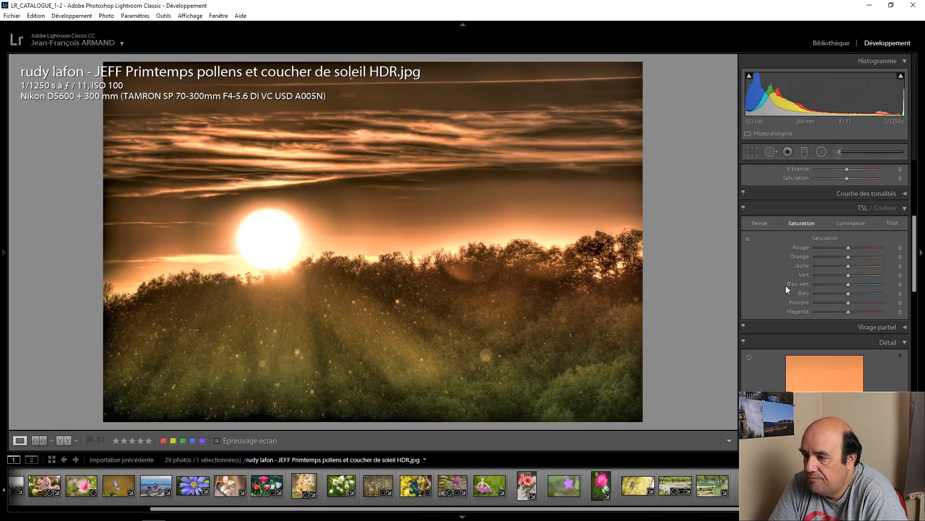
{"action": "scroll", "coordinate": [787, 286], "scroll_direction": "up", "scroll_amount": 2}
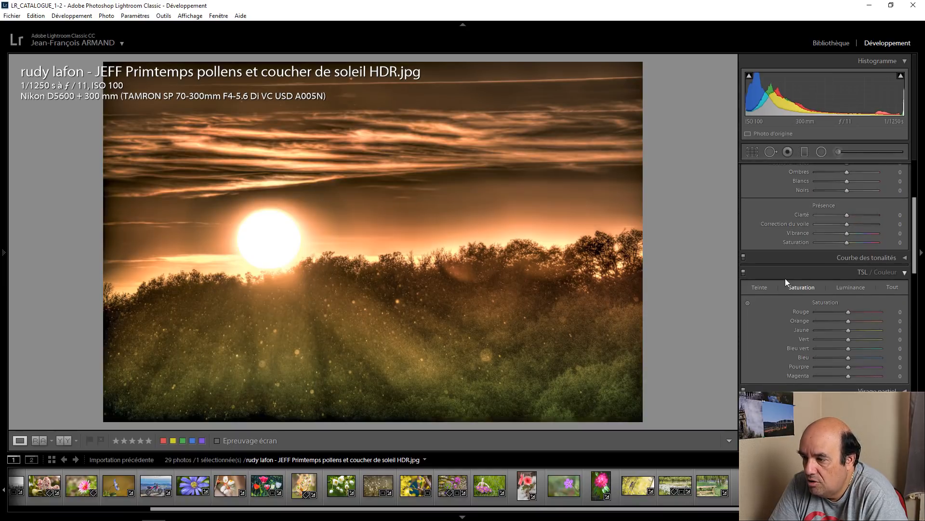
{"action": "left_click", "coordinate": [747, 303]}
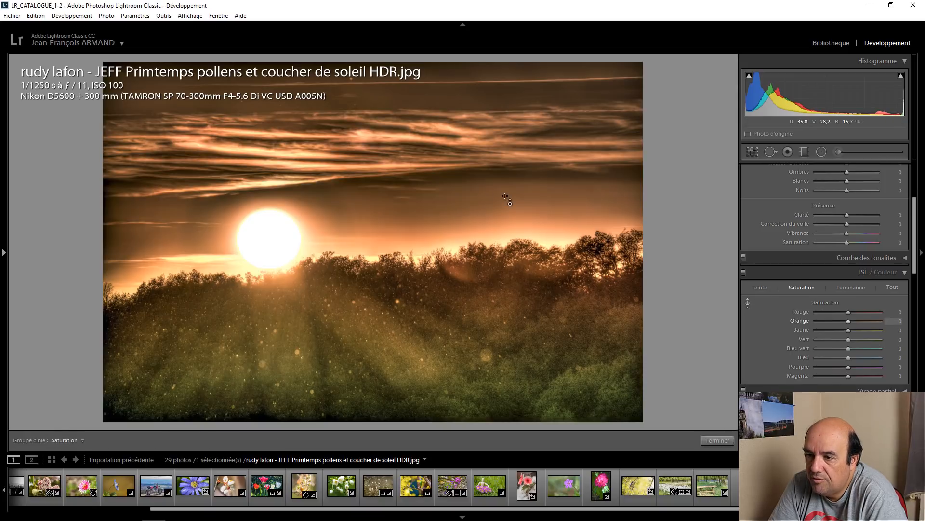
{"action": "left_click_drag", "start_coordinate": [507, 152], "coordinate": [507, 196]}
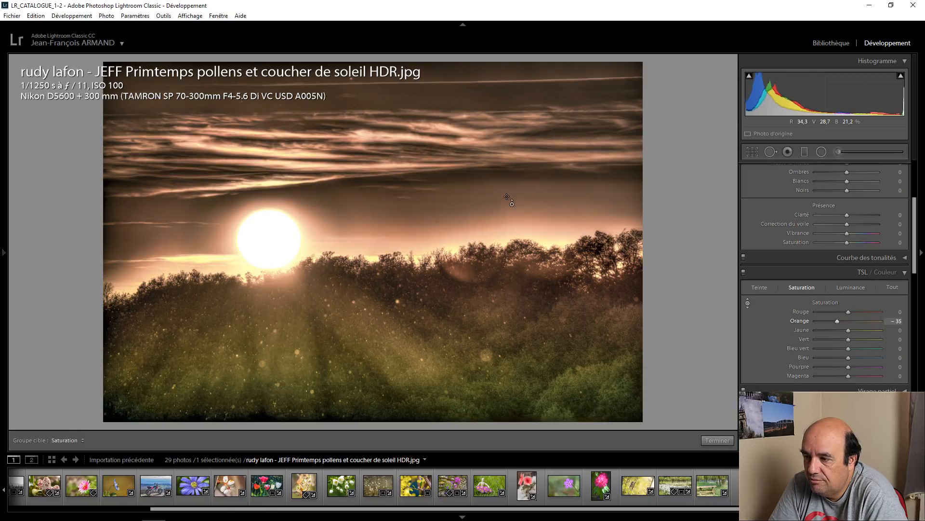
{"action": "left_click", "coordinate": [36, 15]}
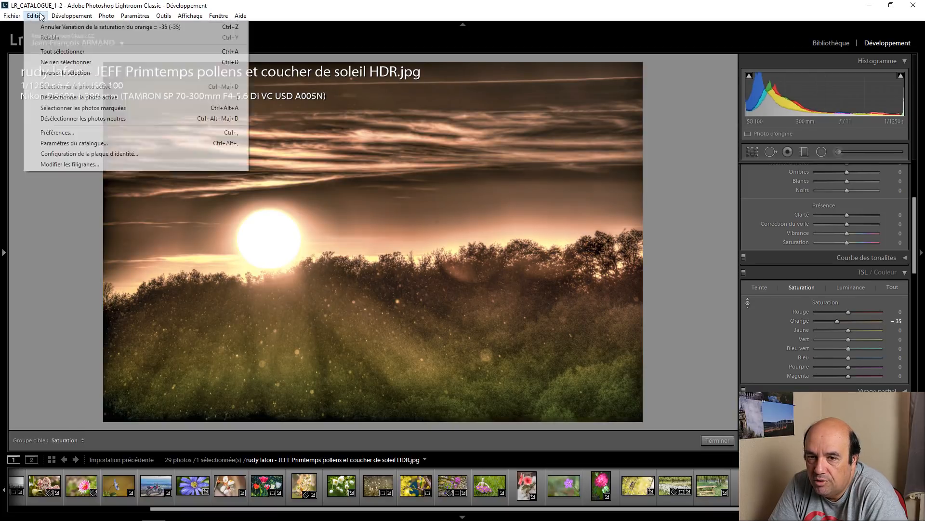
{"action": "left_click", "coordinate": [46, 27]}
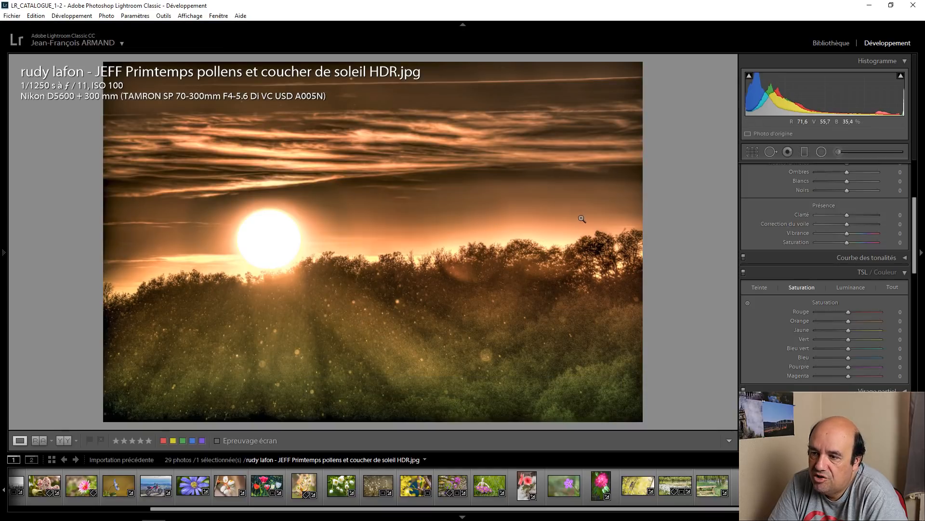
Step: Try strongly lowering the sunset photo's orange luminance, and reset it to 0
{"action": "left_click", "coordinate": [852, 288]}
{"action": "left_click_drag", "start_coordinate": [851, 323], "coordinate": [816, 321]}
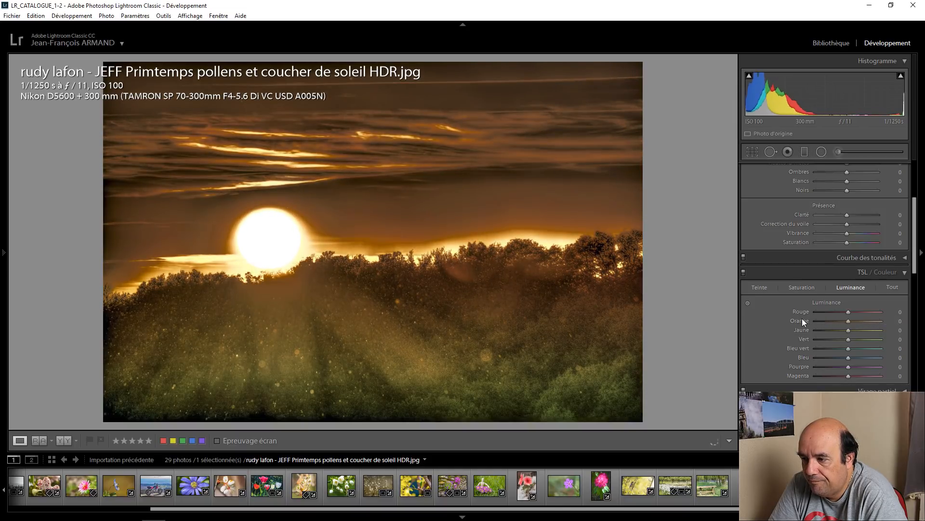
{"action": "double_click", "coordinate": [801, 319]}
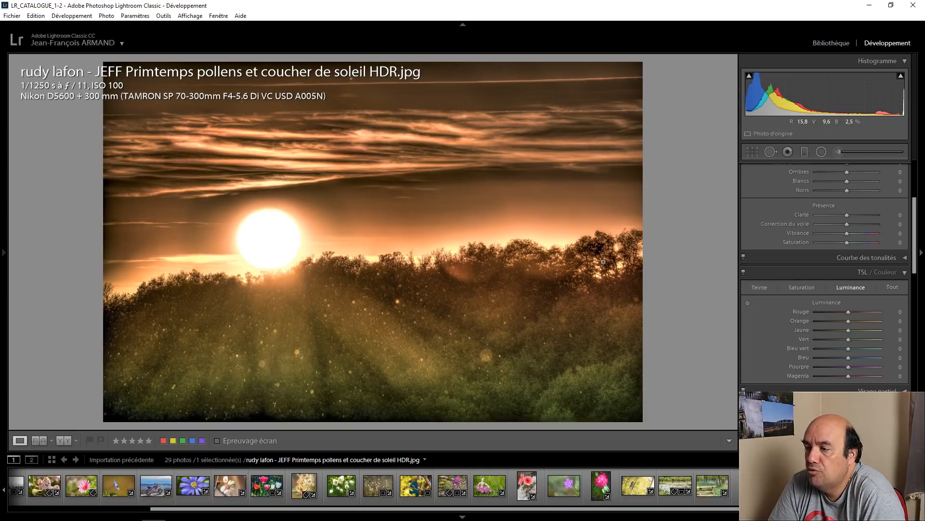
Step: Set the sunset photo's white balance tint to +3
{"action": "scroll", "coordinate": [799, 260], "scroll_direction": "up", "scroll_amount": 5}
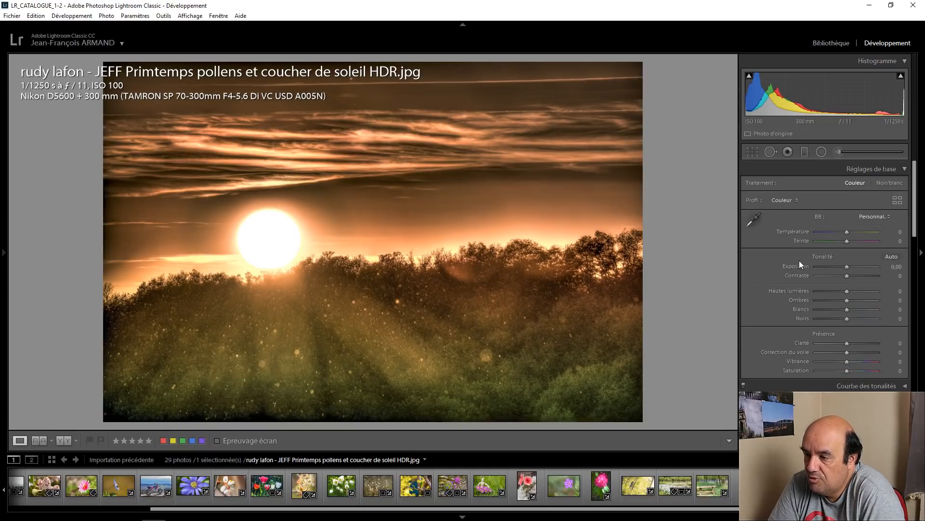
{"action": "scroll", "coordinate": [849, 244], "scroll_direction": "up", "scroll_amount": 2}
{"action": "left_click", "coordinate": [848, 244]}
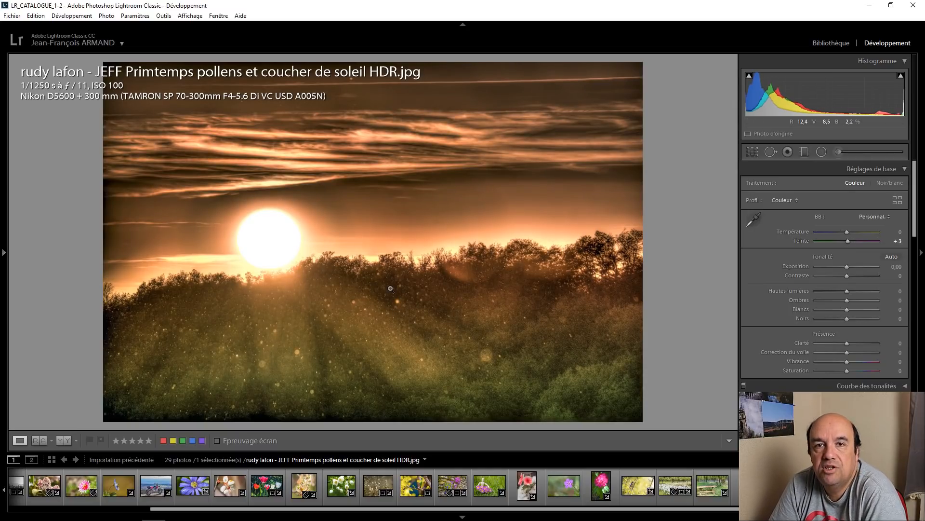